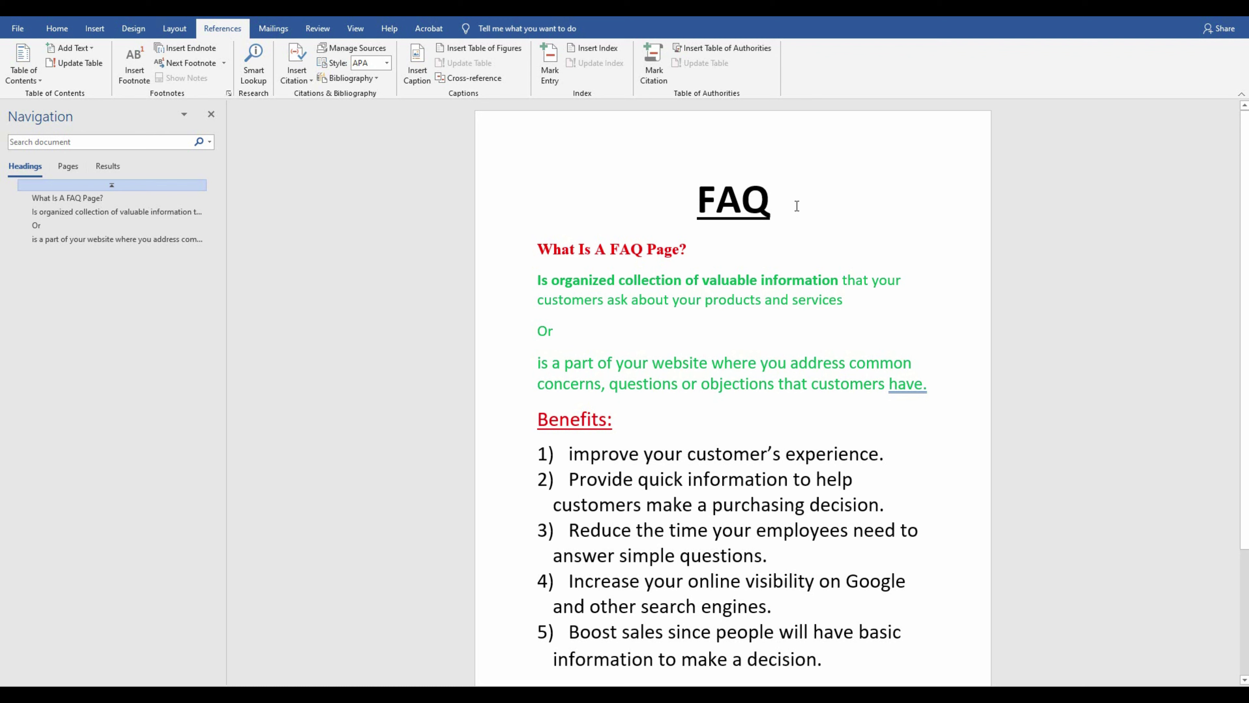
- Review the FAQ document's title and its two definitions of a FAQ page
triple_click(784, 205)
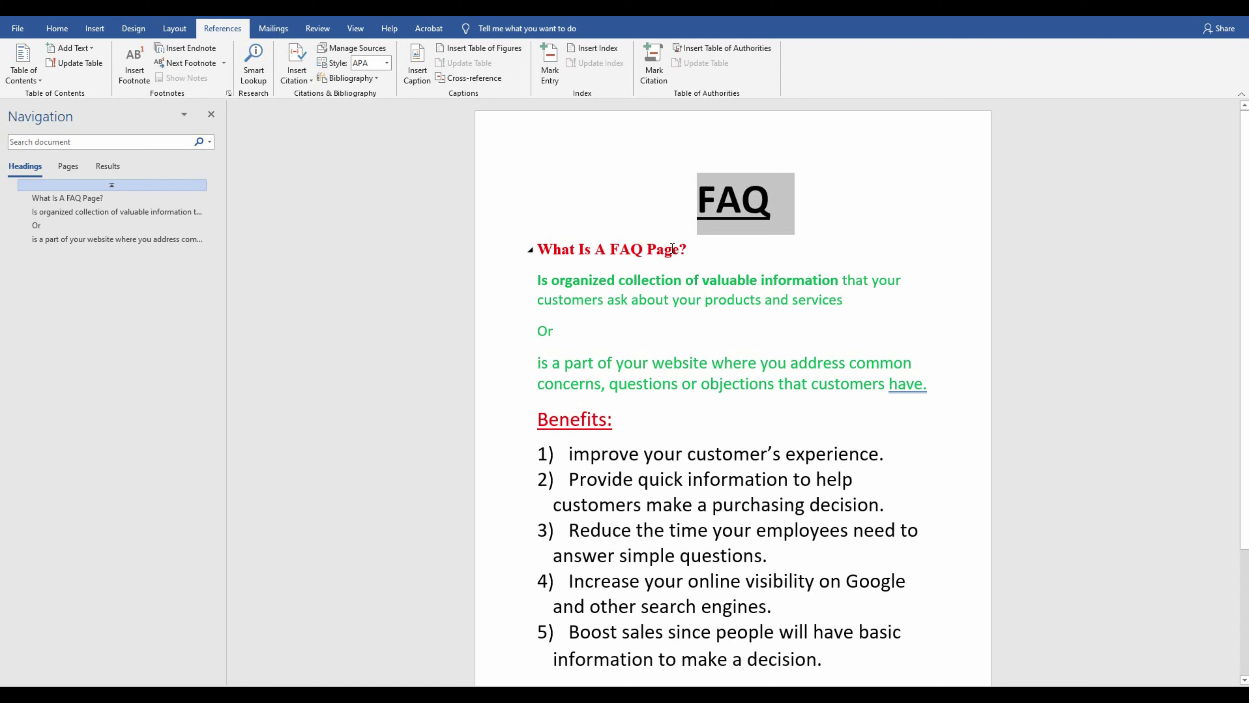
drag(689, 251, 554, 250)
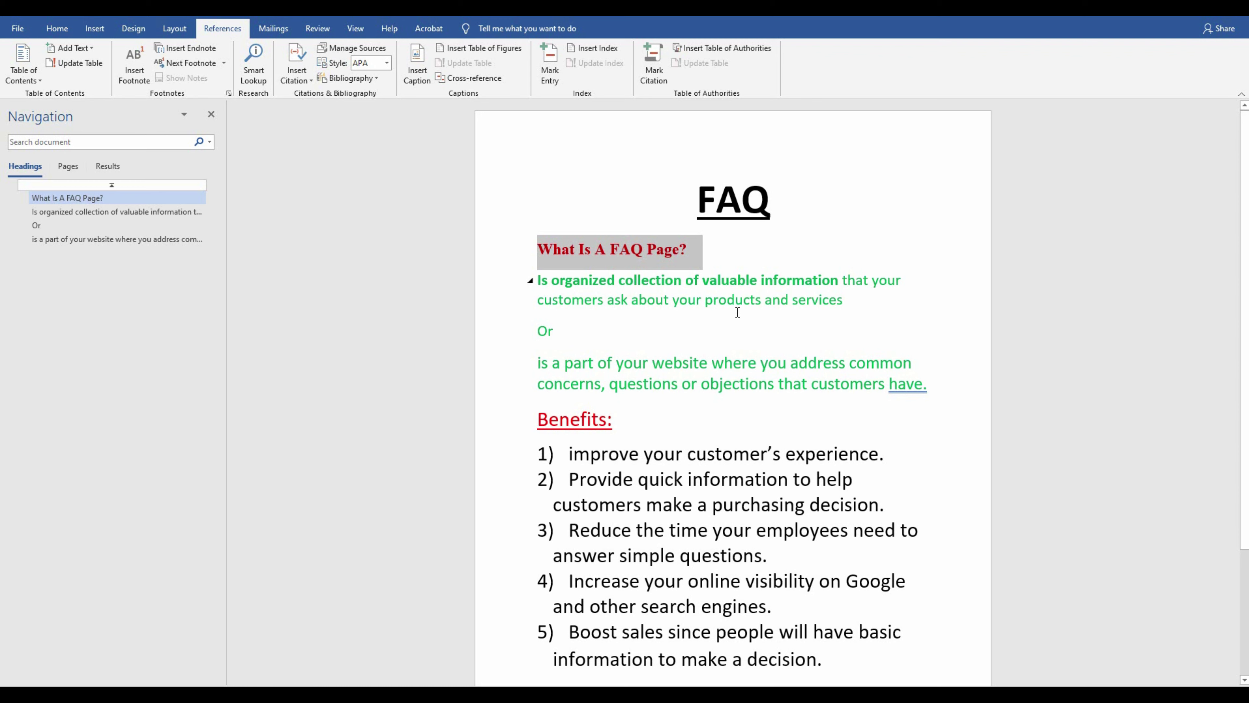
drag(842, 306, 542, 286)
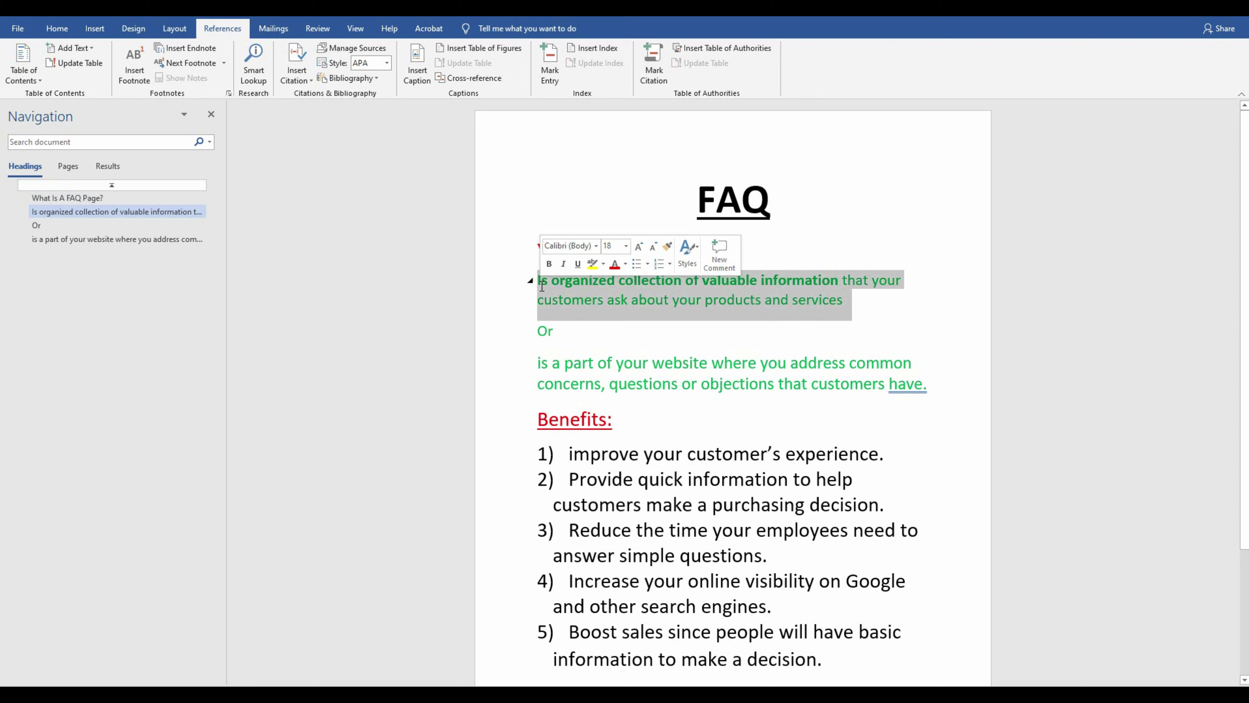
drag(748, 259, 623, 252)
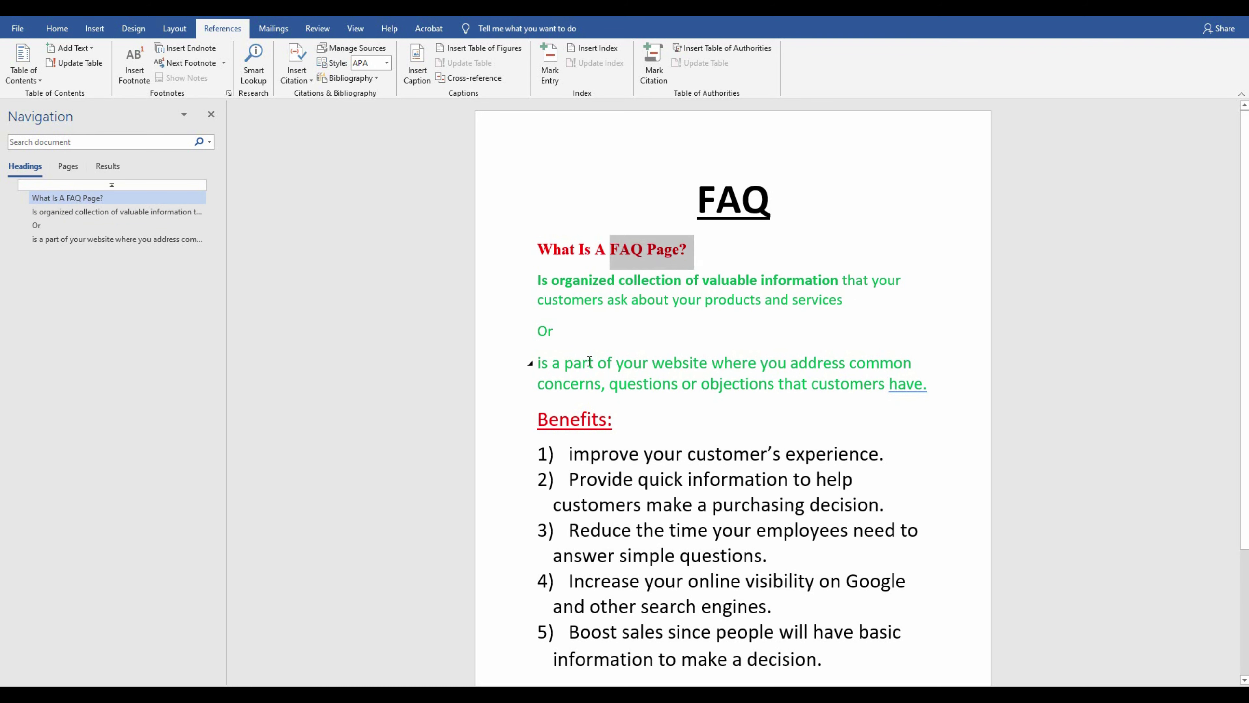
drag(537, 364, 855, 383)
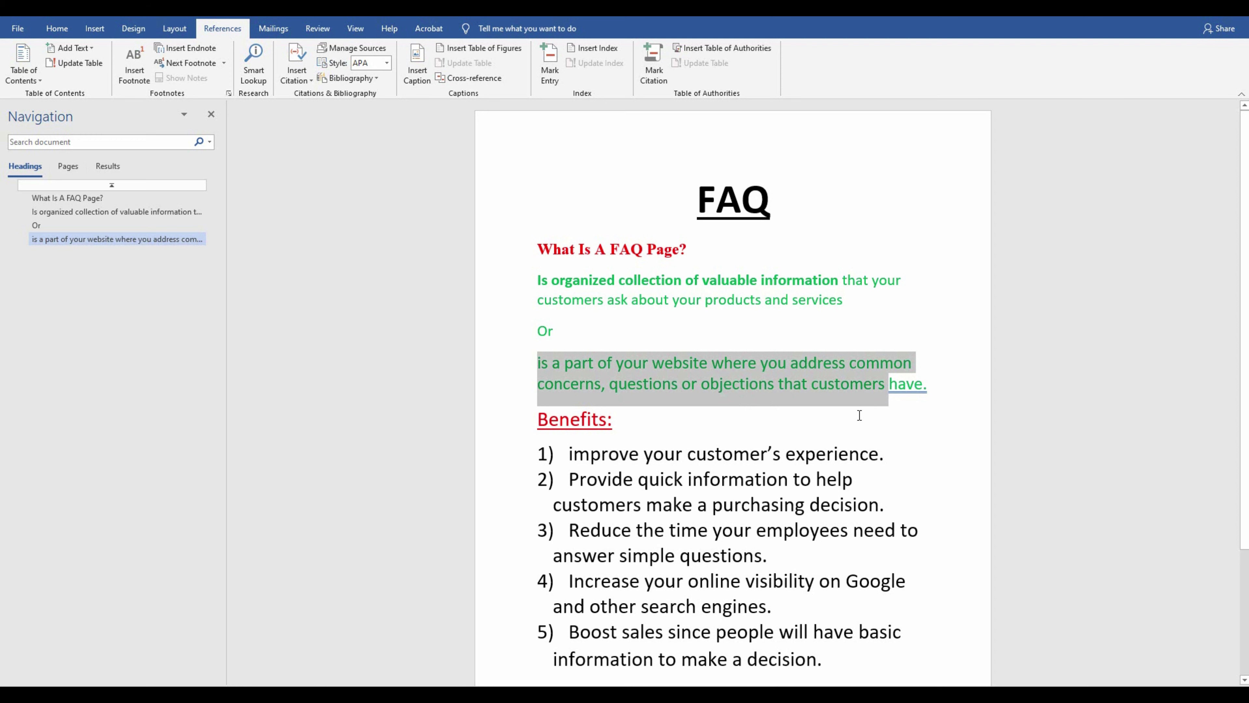
click(654, 421)
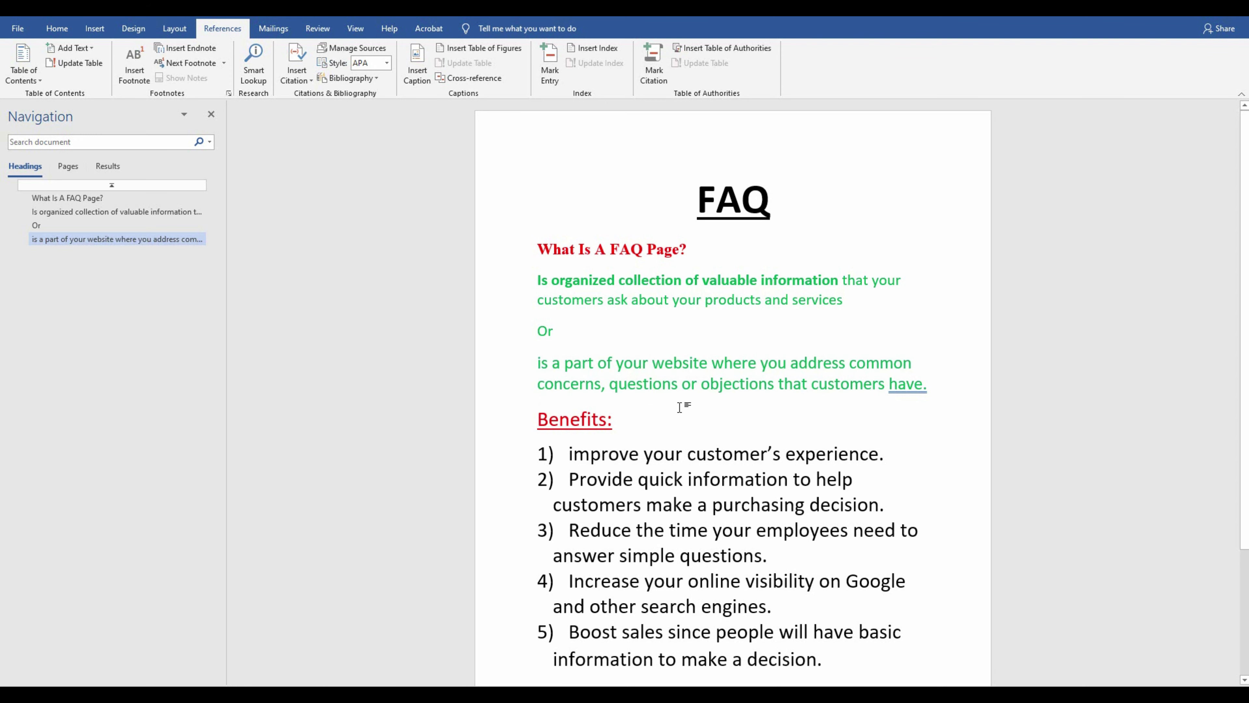
- Read through the five numbered points under Benefits in the FAQ document
scroll(678, 411, down, 2)
drag(570, 394, 640, 394)
click(899, 390)
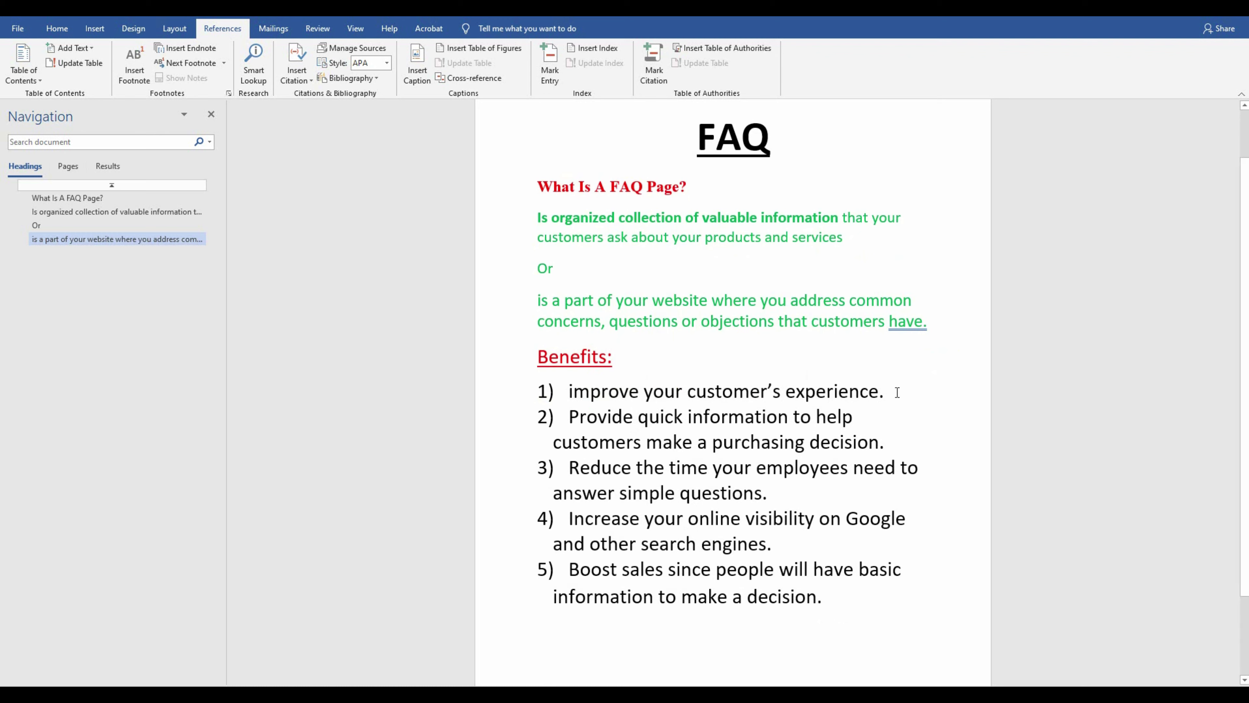
drag(896, 390, 567, 386)
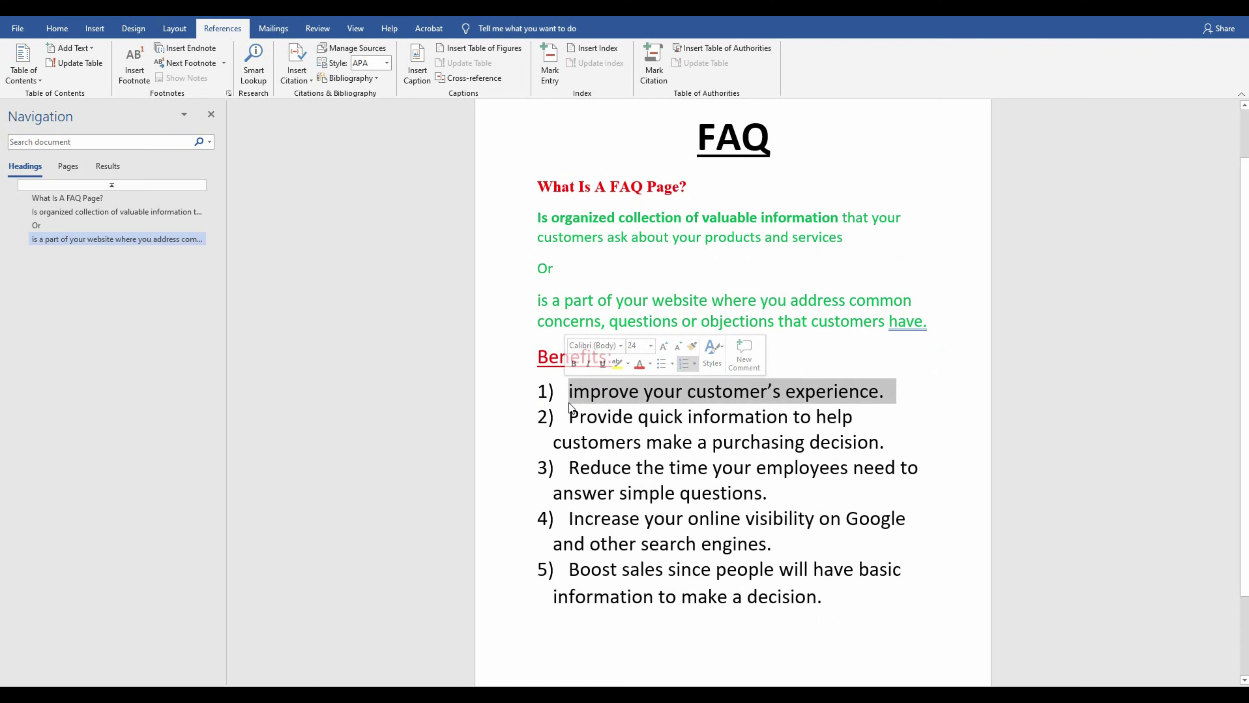
mouse_move(612, 422)
mouse_down()
mouse_move(826, 425)
mouse_move(837, 441)
mouse_move(605, 425)
mouse_up()
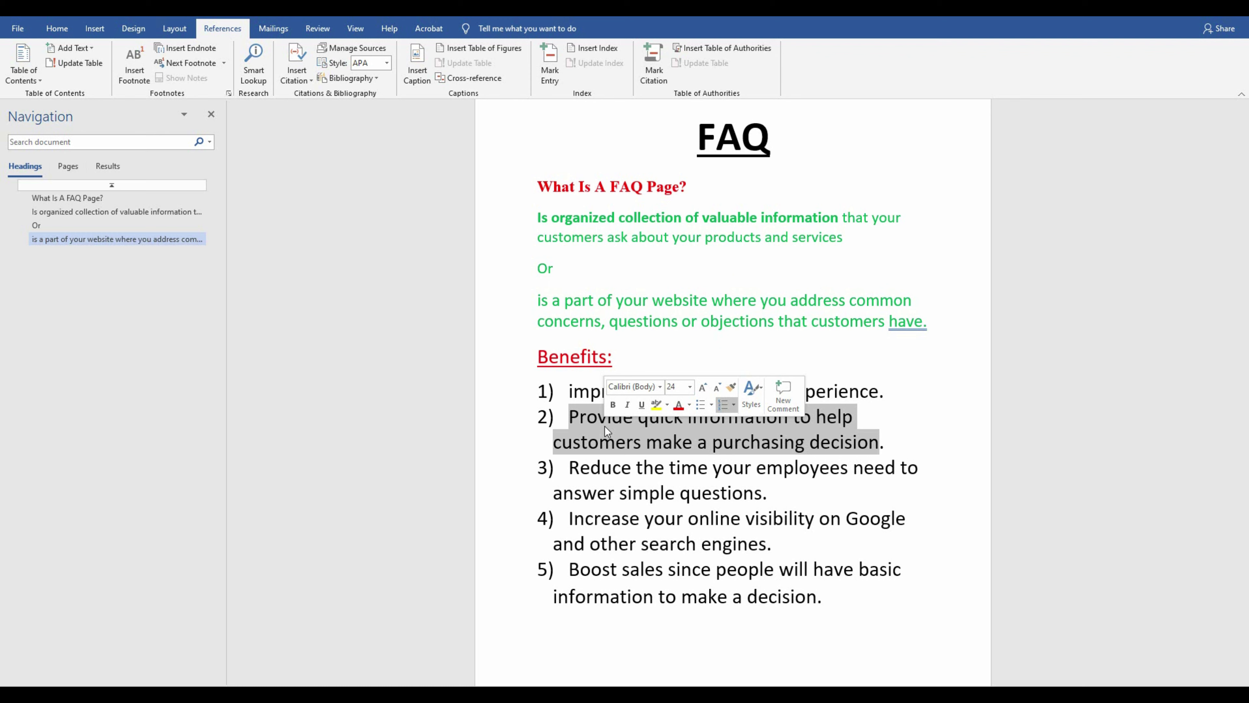
drag(569, 468, 777, 485)
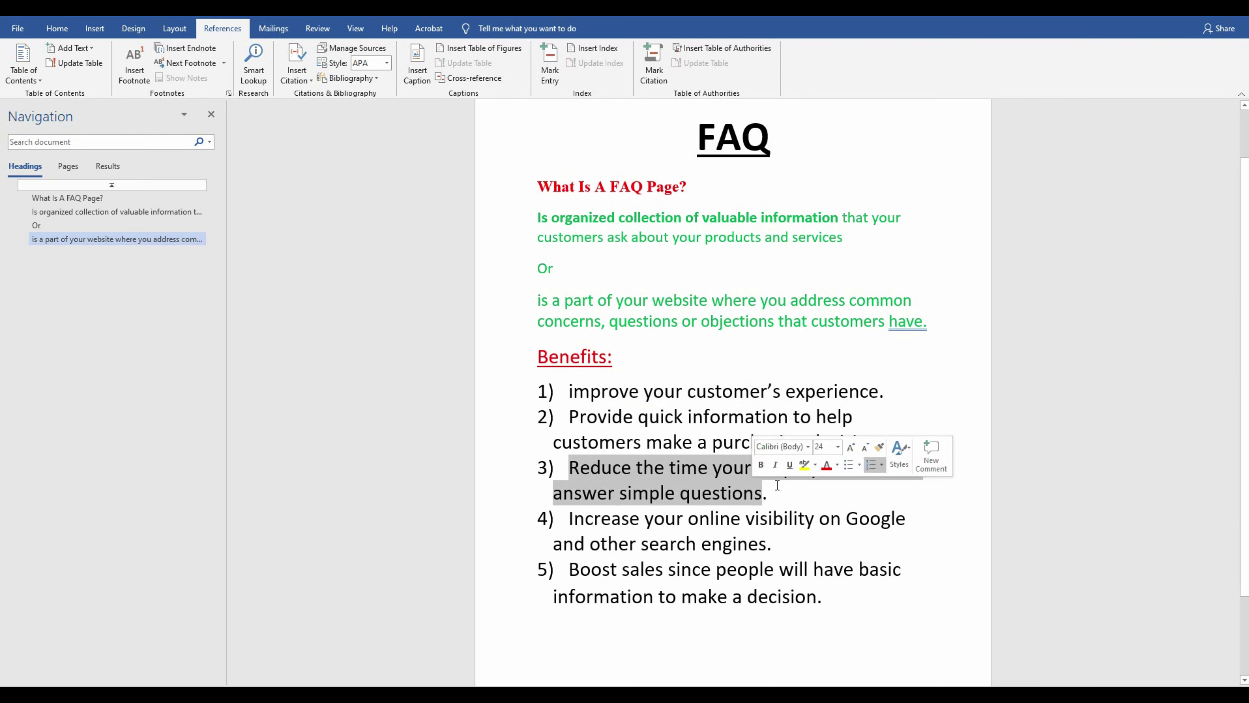
click(932, 497)
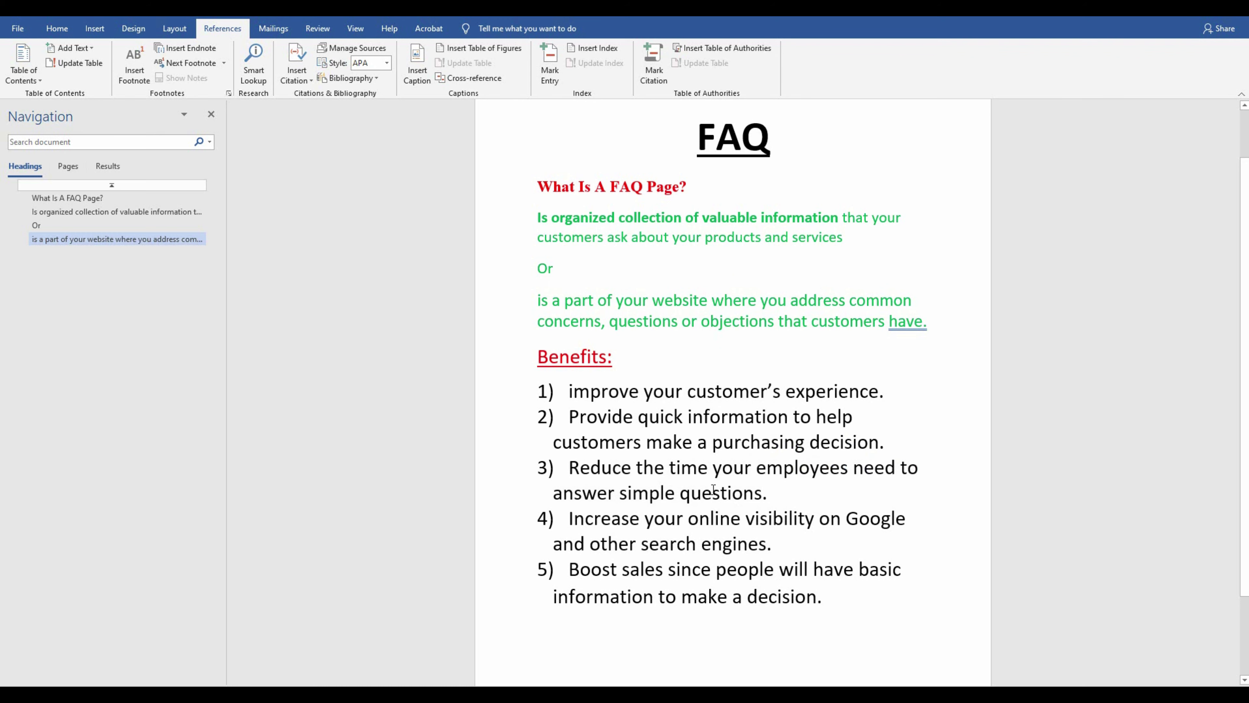
drag(763, 493, 628, 468)
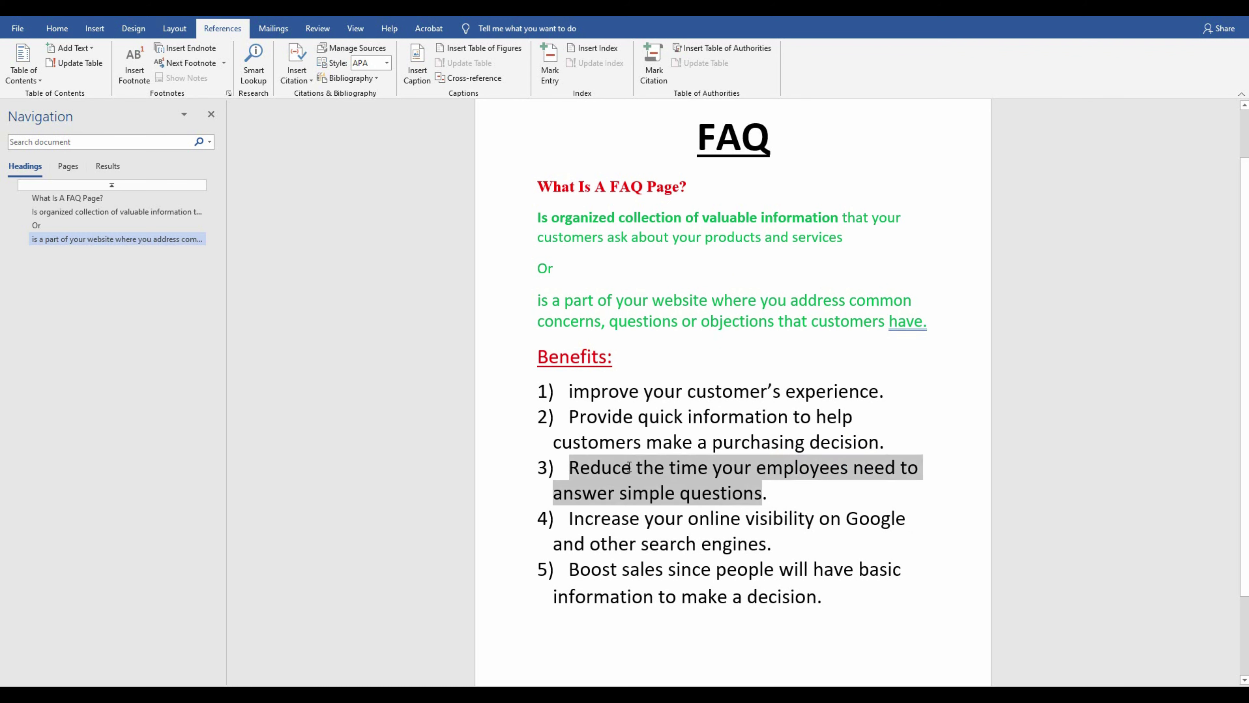
click(791, 499)
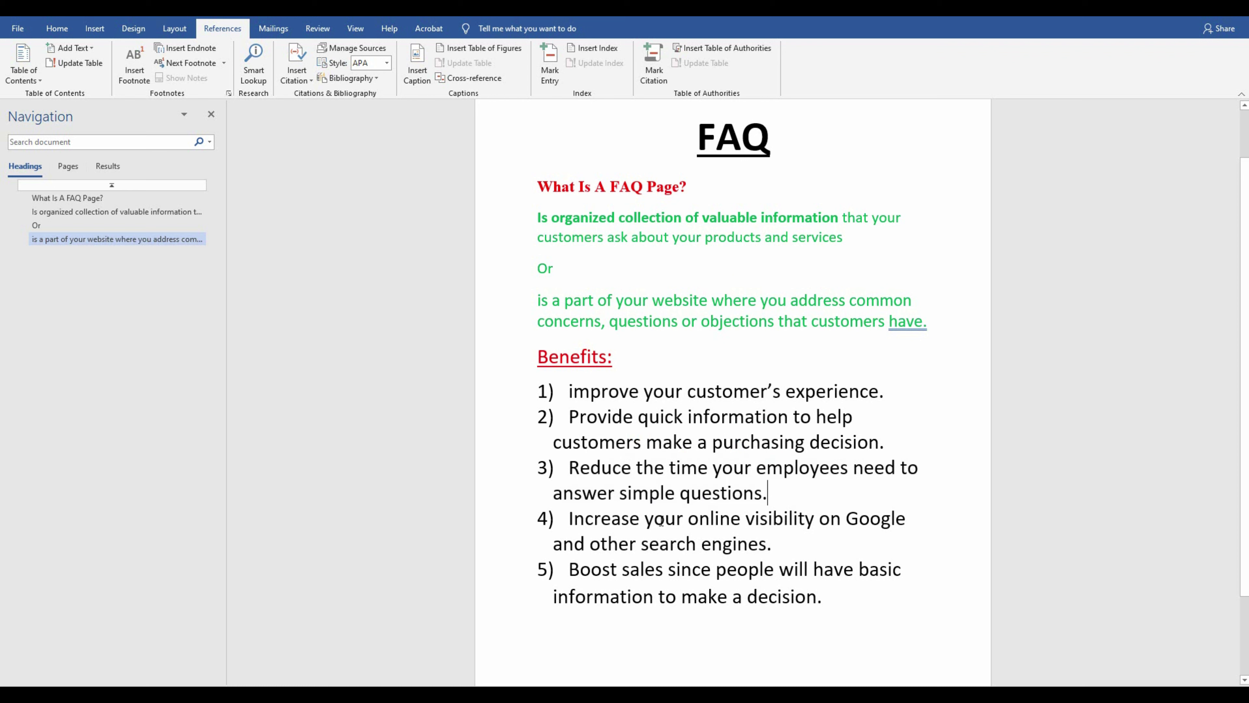
drag(569, 517, 793, 531)
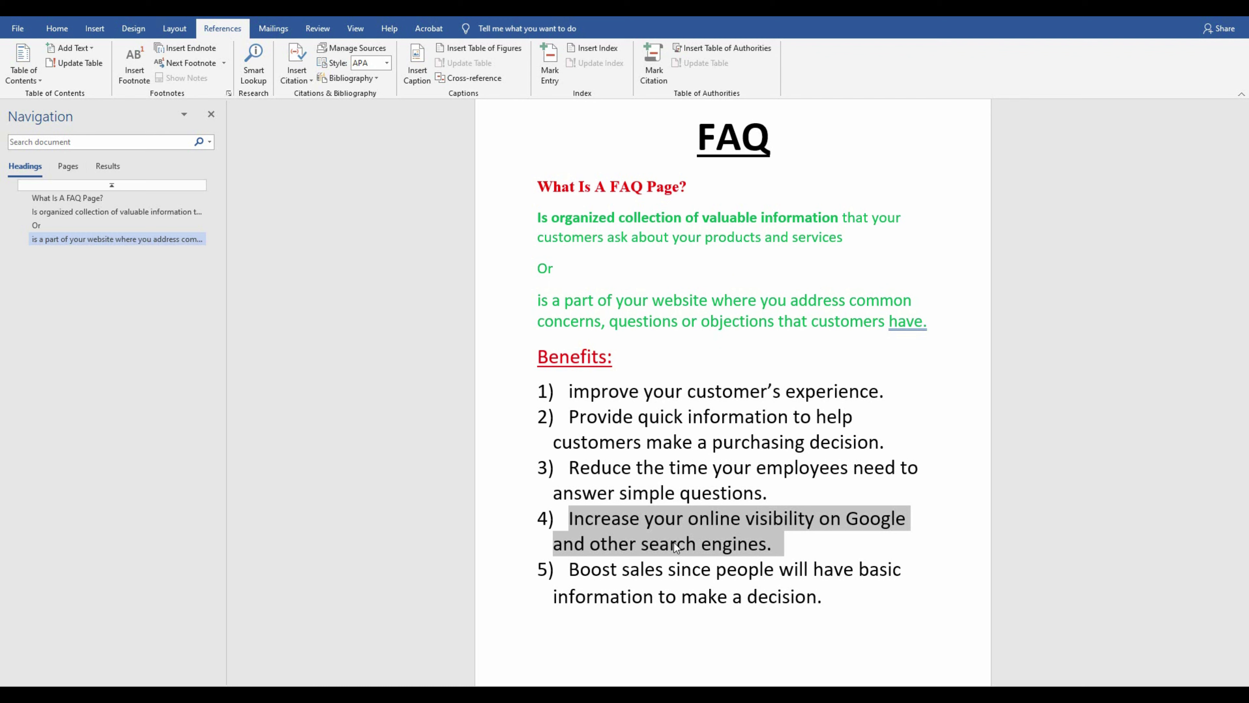
click(581, 569)
drag(654, 595, 801, 603)
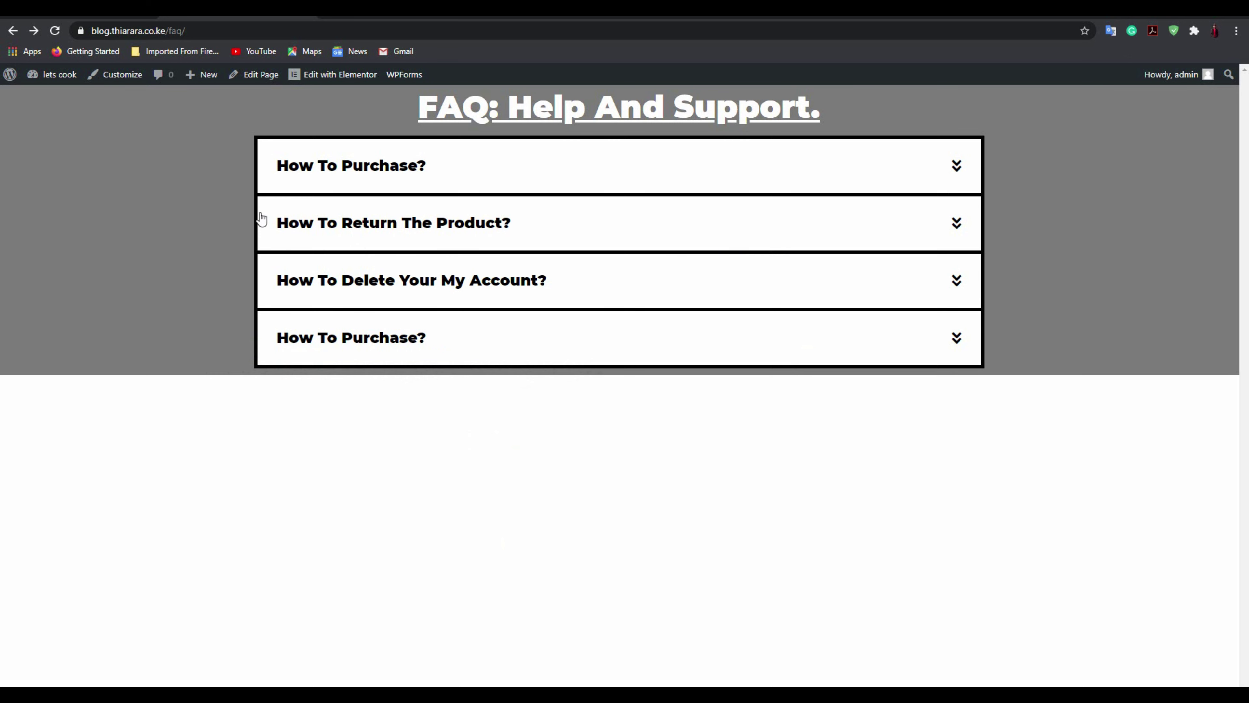
- On the live FAQ: Help And Support page in Chrome, expand the purchase, product return and account deletion questions to examine their answers
click(355, 167)
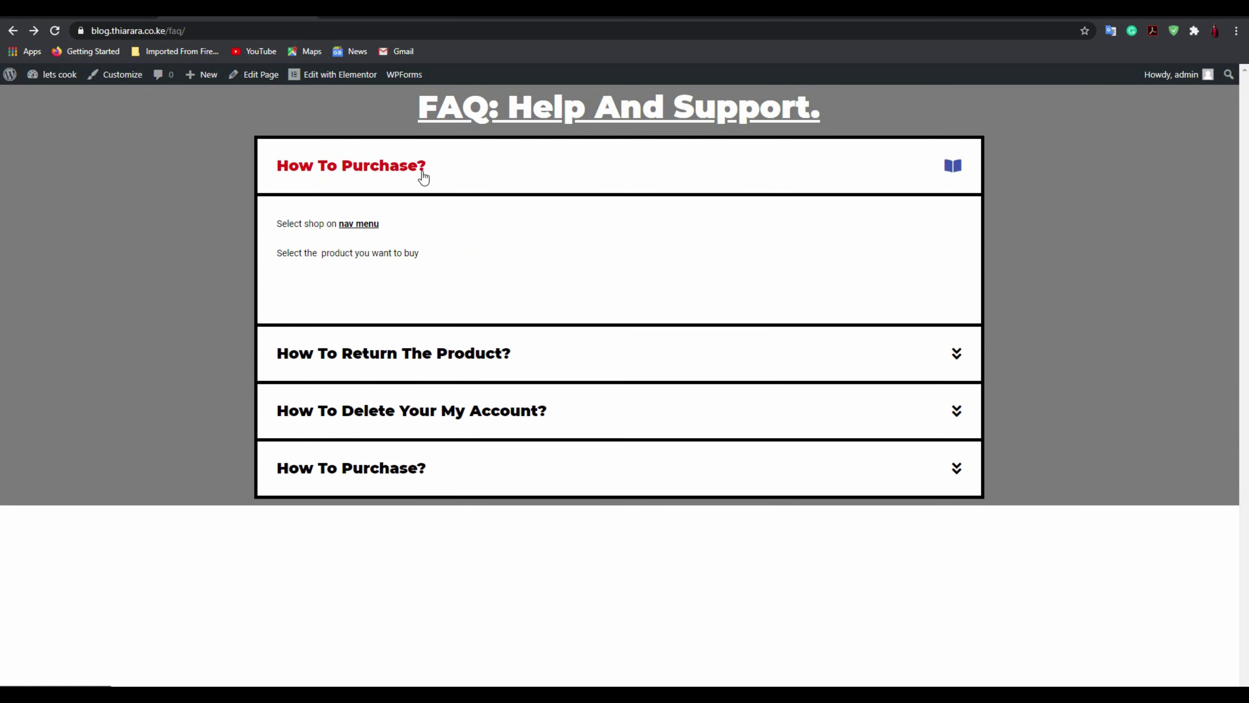
click(426, 173)
click(475, 222)
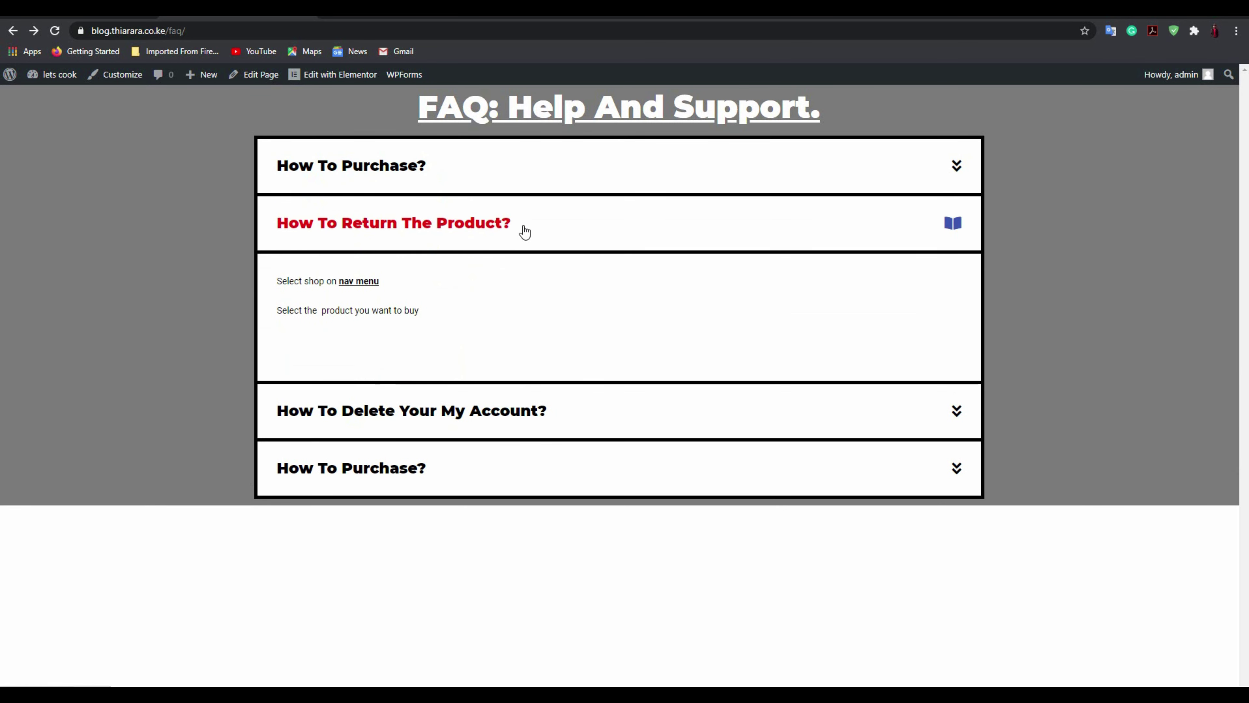
click(525, 232)
click(492, 231)
click(552, 229)
click(541, 223)
drag(268, 281, 422, 316)
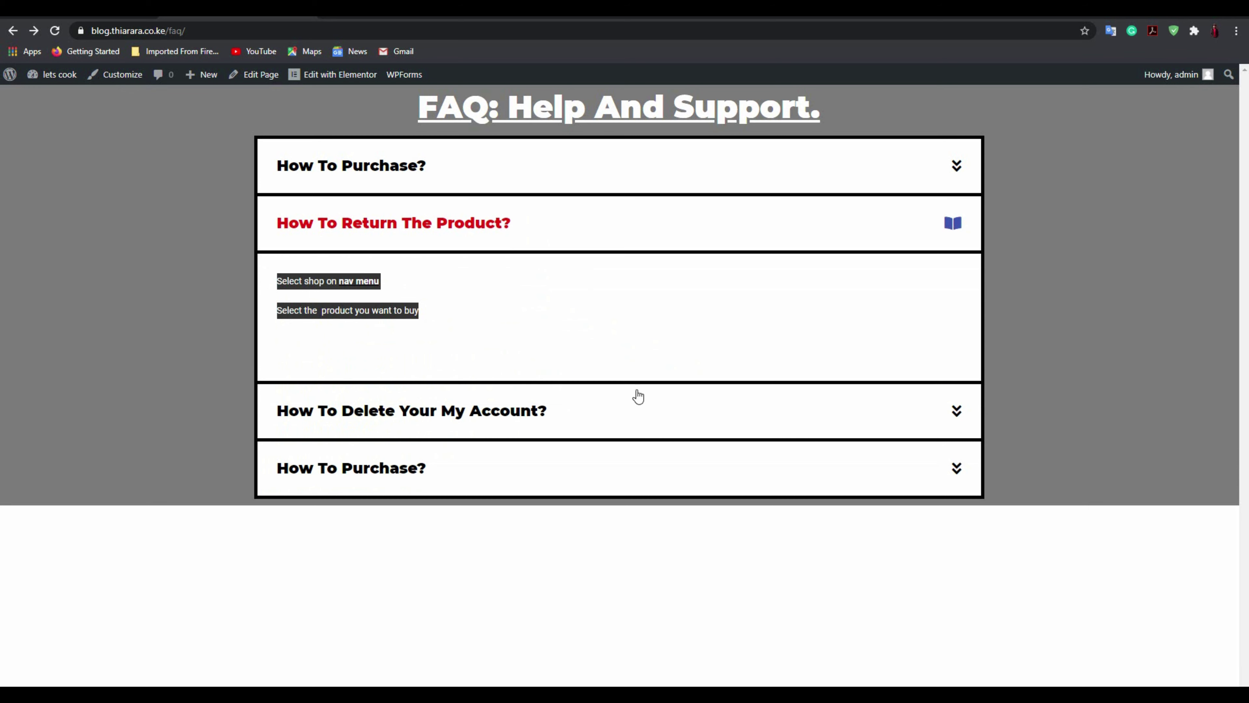
click(607, 404)
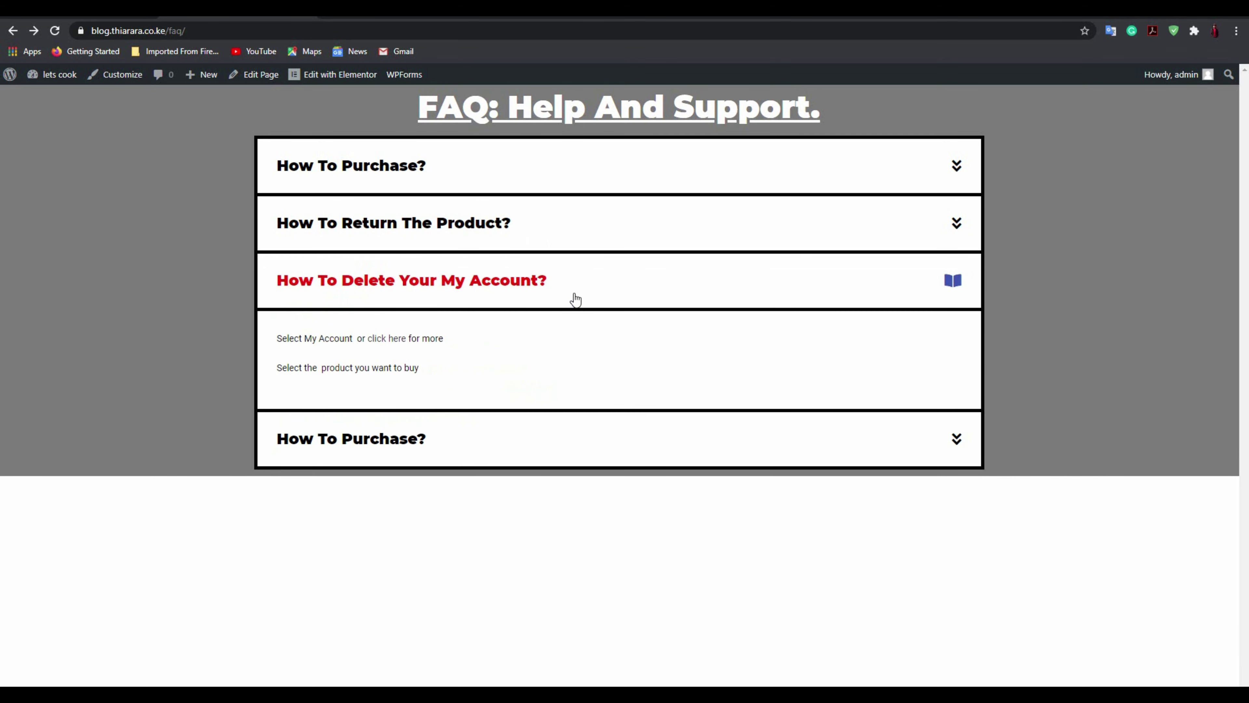
click(386, 343)
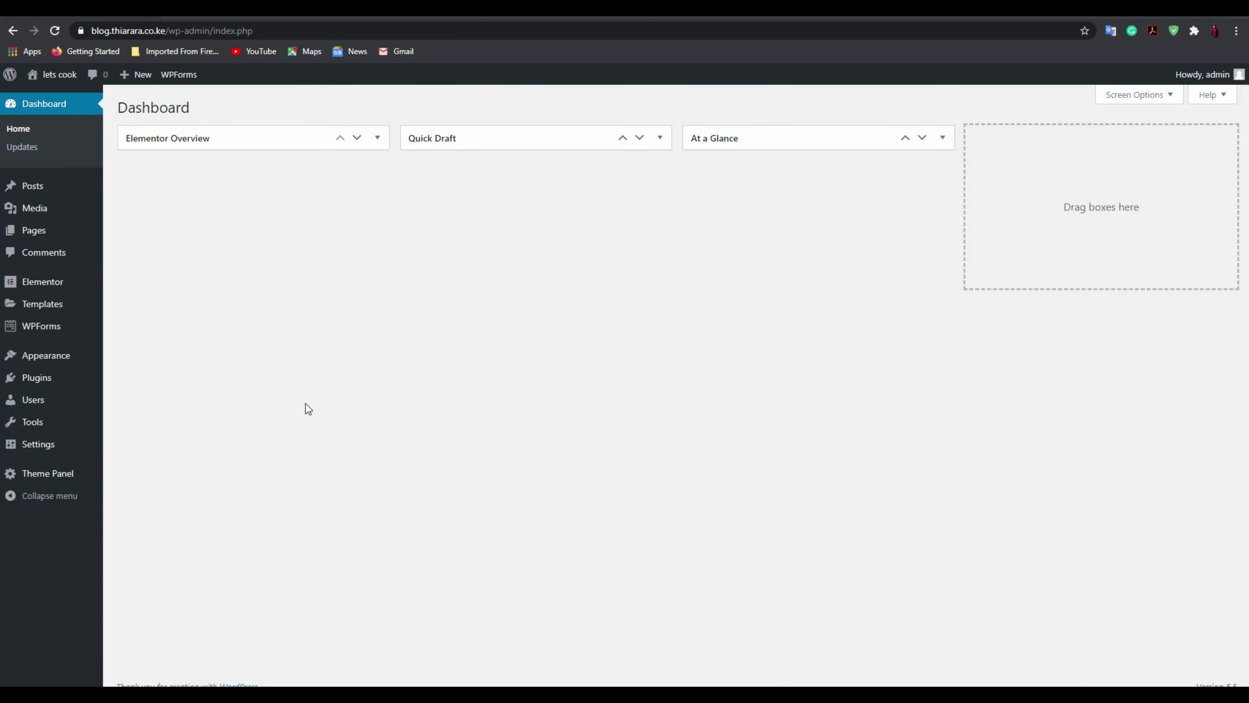
- Open the list of installed WordPress plugins and check the Elementor entry
mouse_move(50, 385)
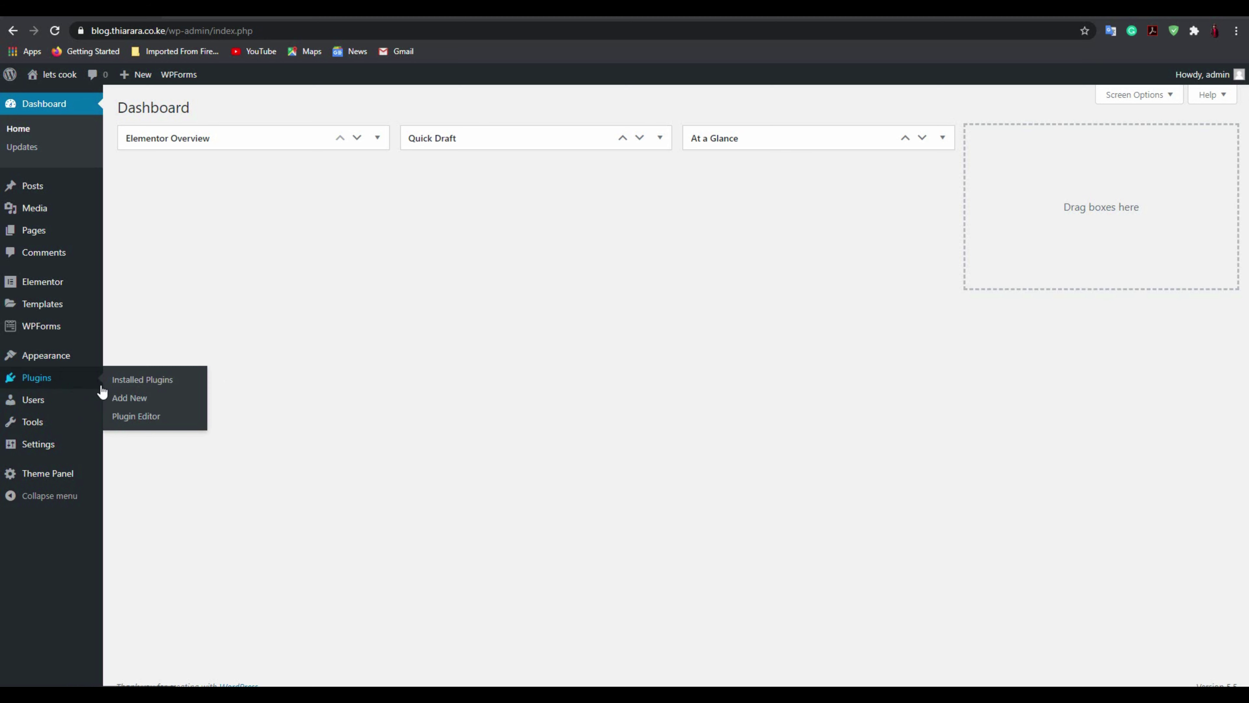
click(143, 383)
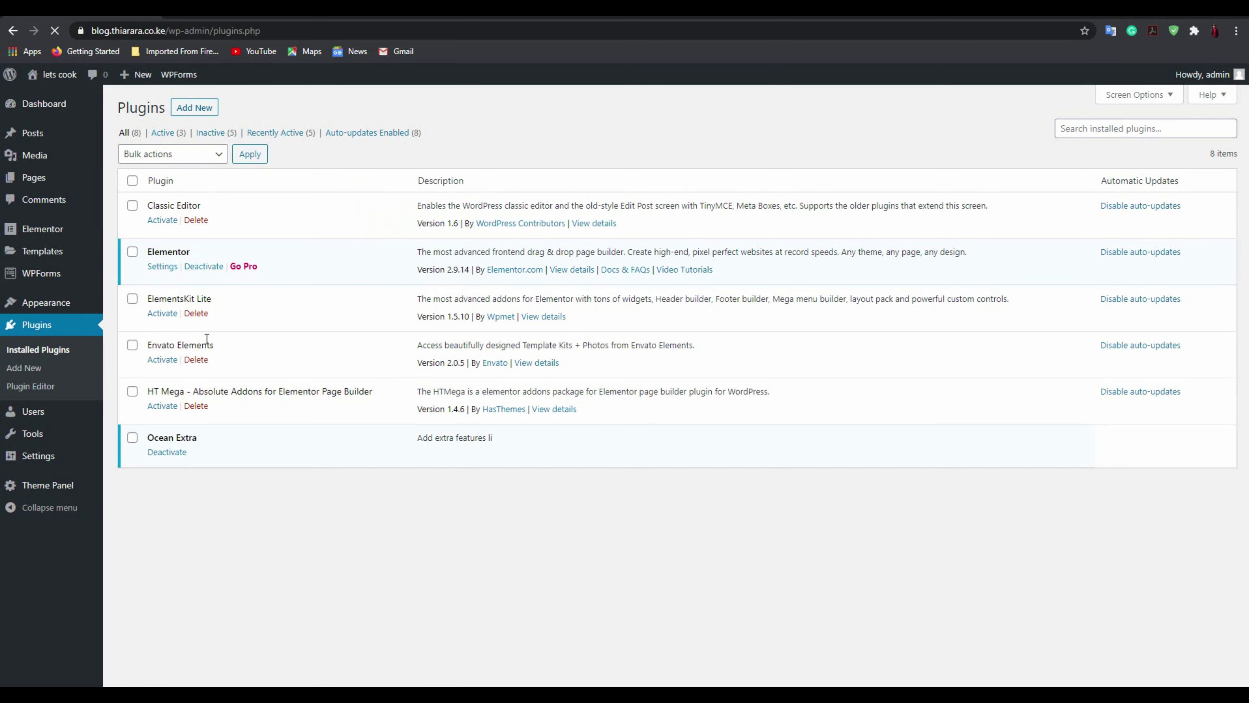
drag(191, 252, 147, 252)
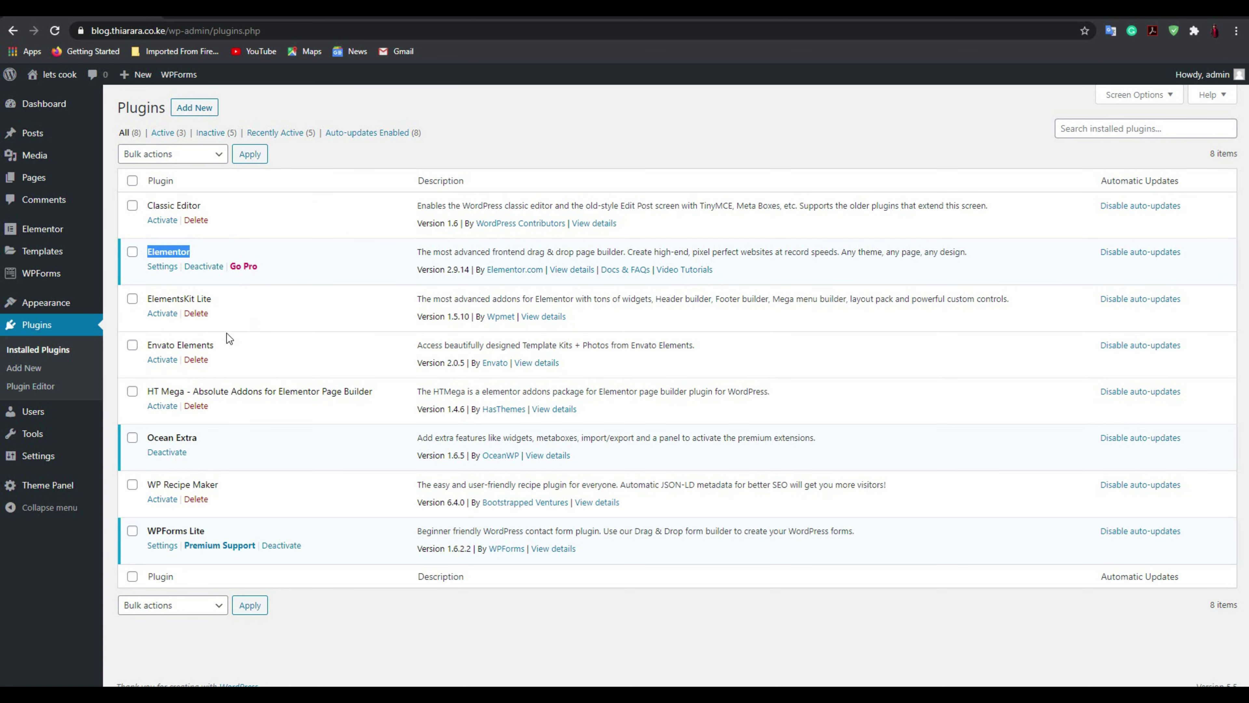
- Search the plugins available to add for "elementor" and examine the Elementor Page Builder's author, installations and rating
click(196, 111)
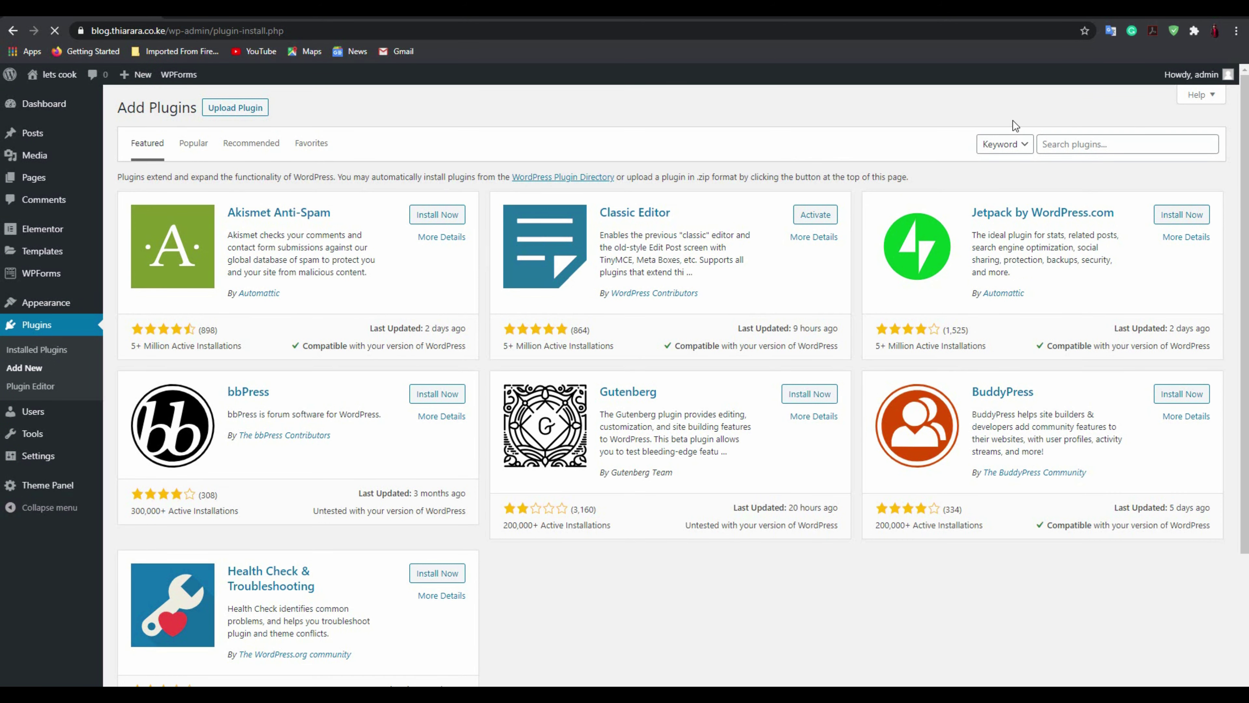
click(1095, 144)
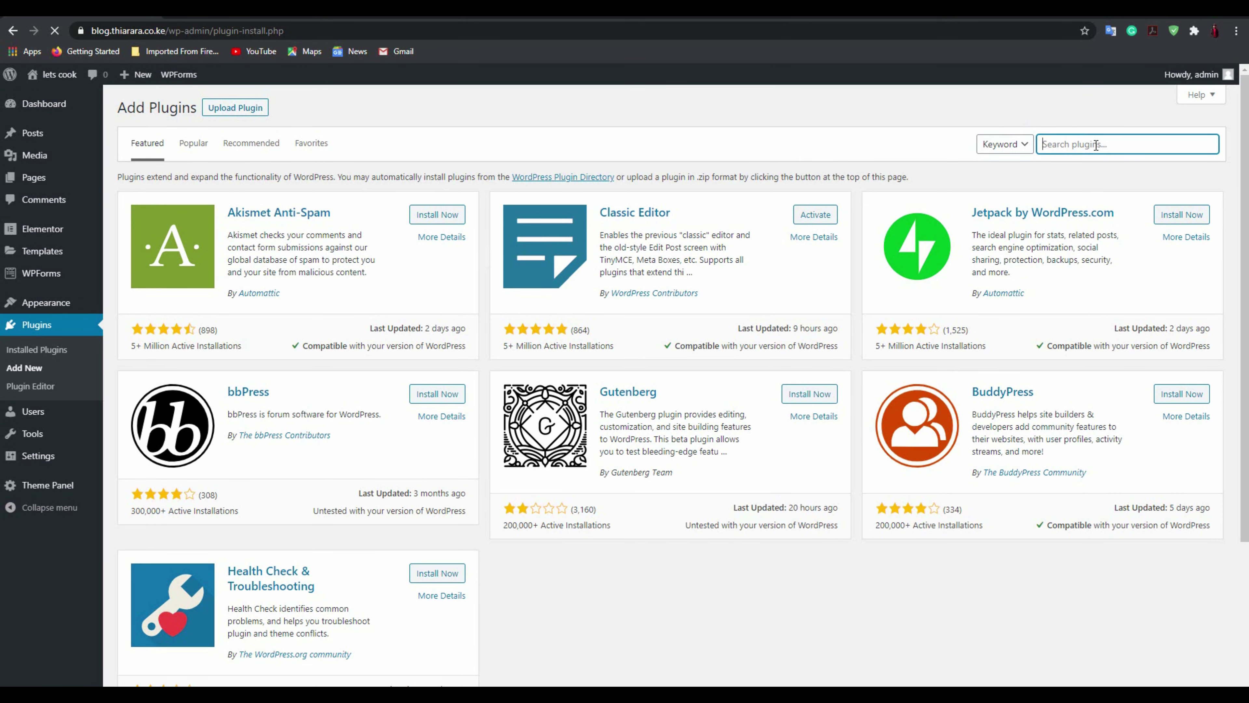
text(elementor)
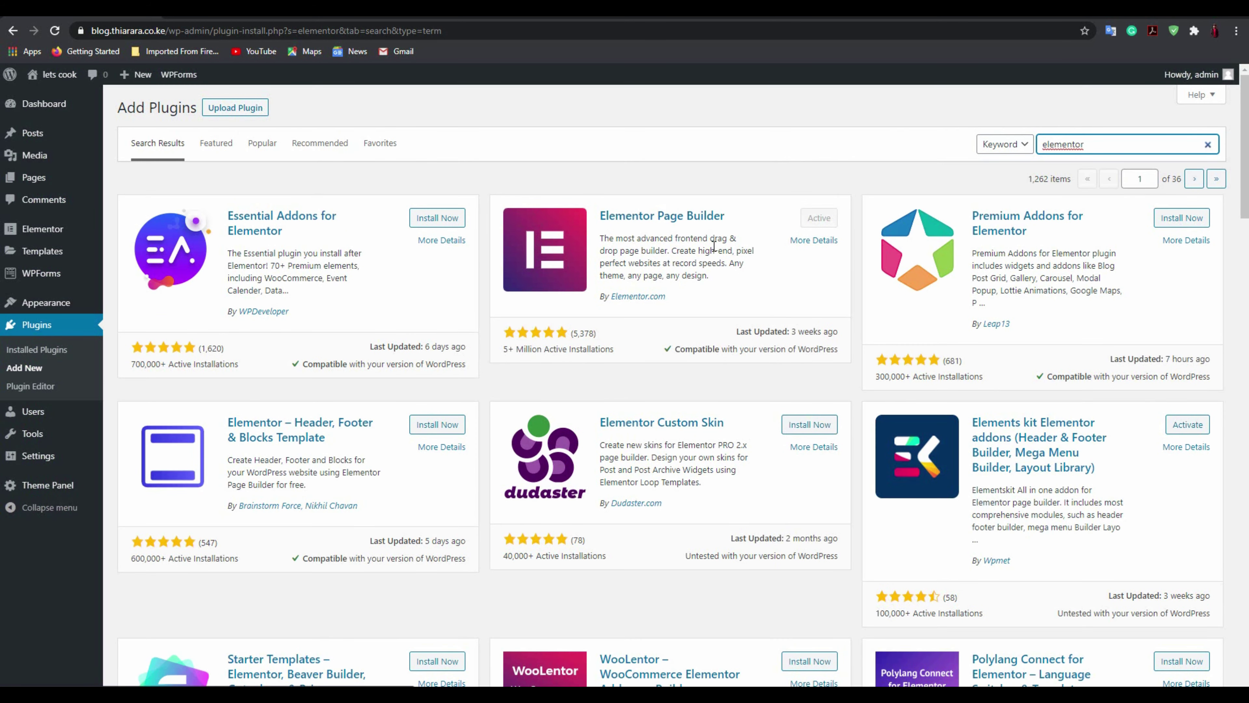
drag(739, 236, 610, 217)
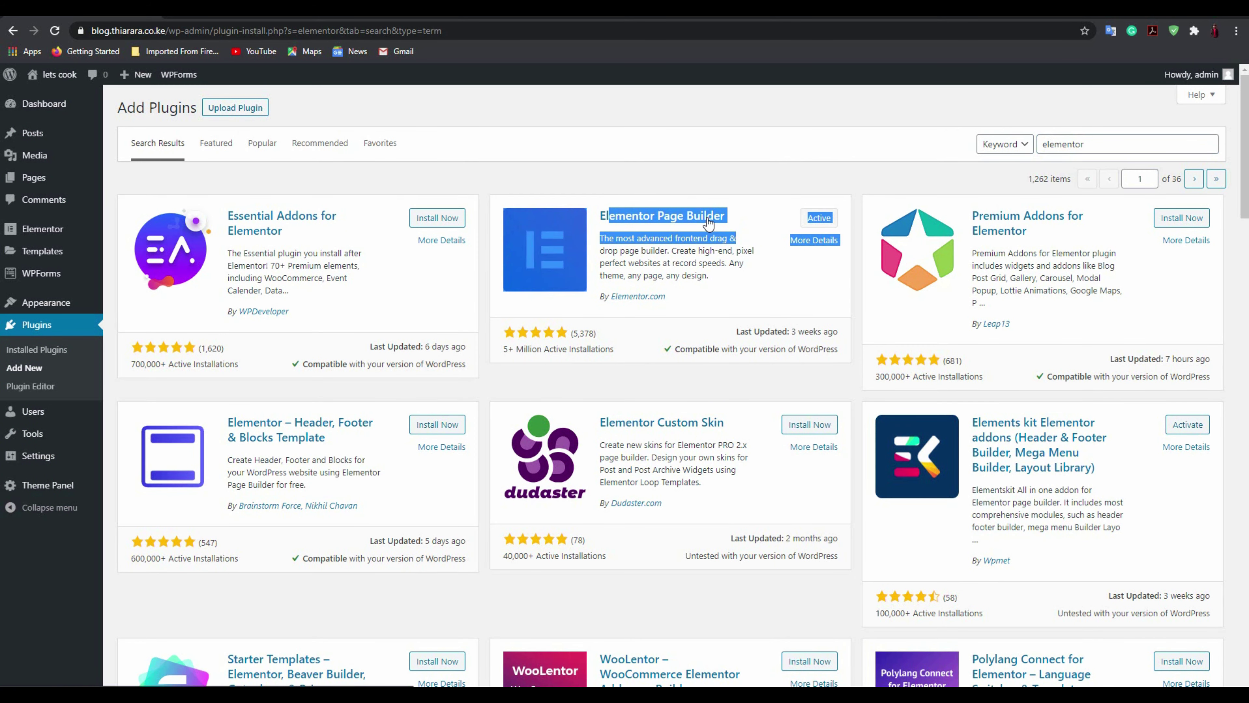
click(764, 215)
drag(695, 296, 609, 300)
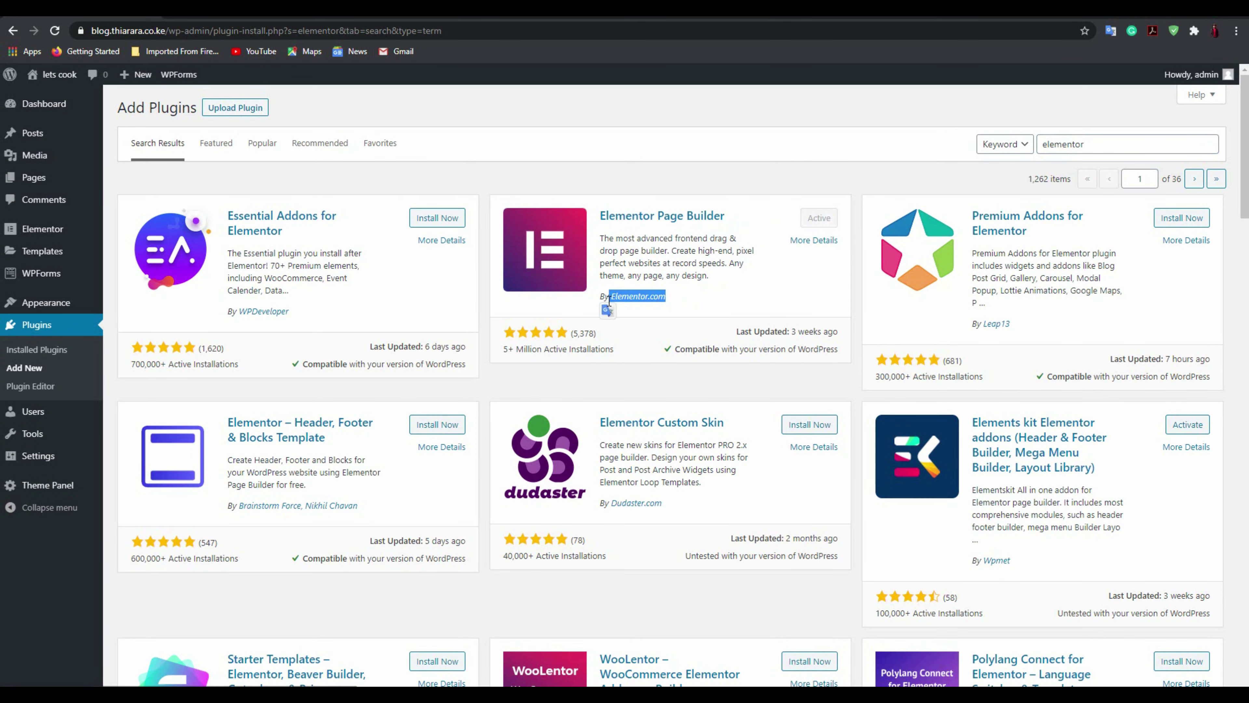
drag(630, 346, 532, 357)
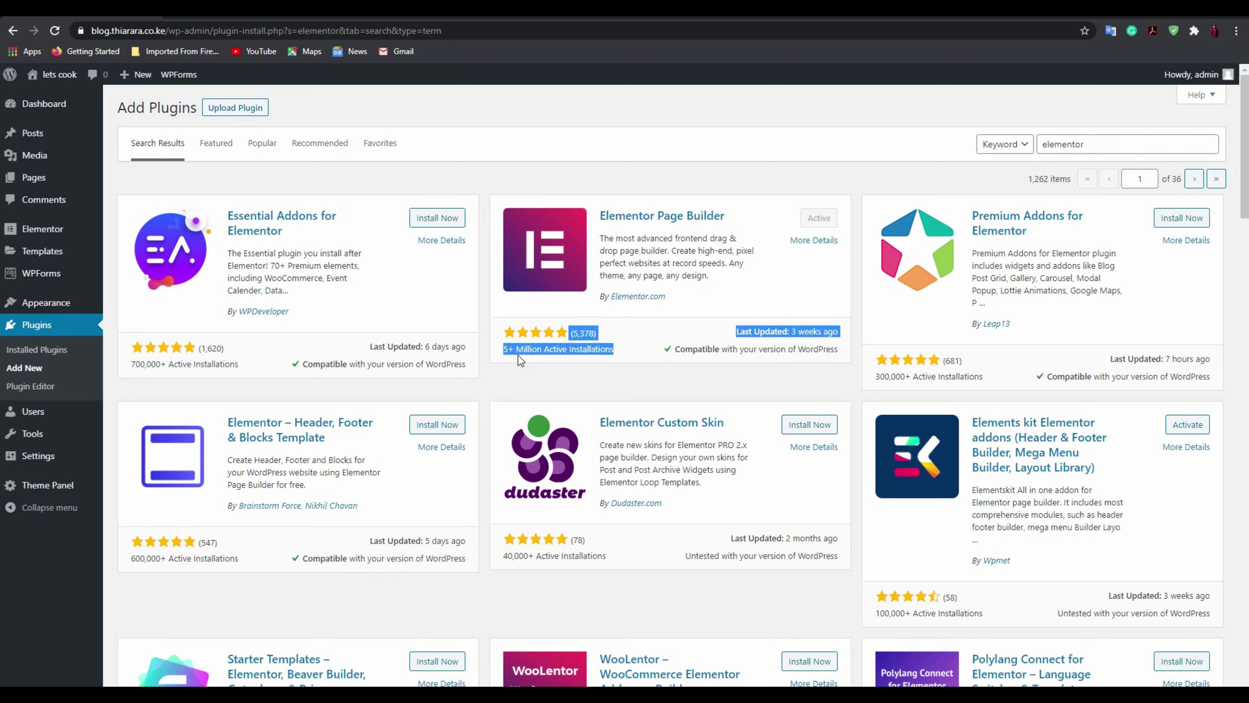
click(597, 332)
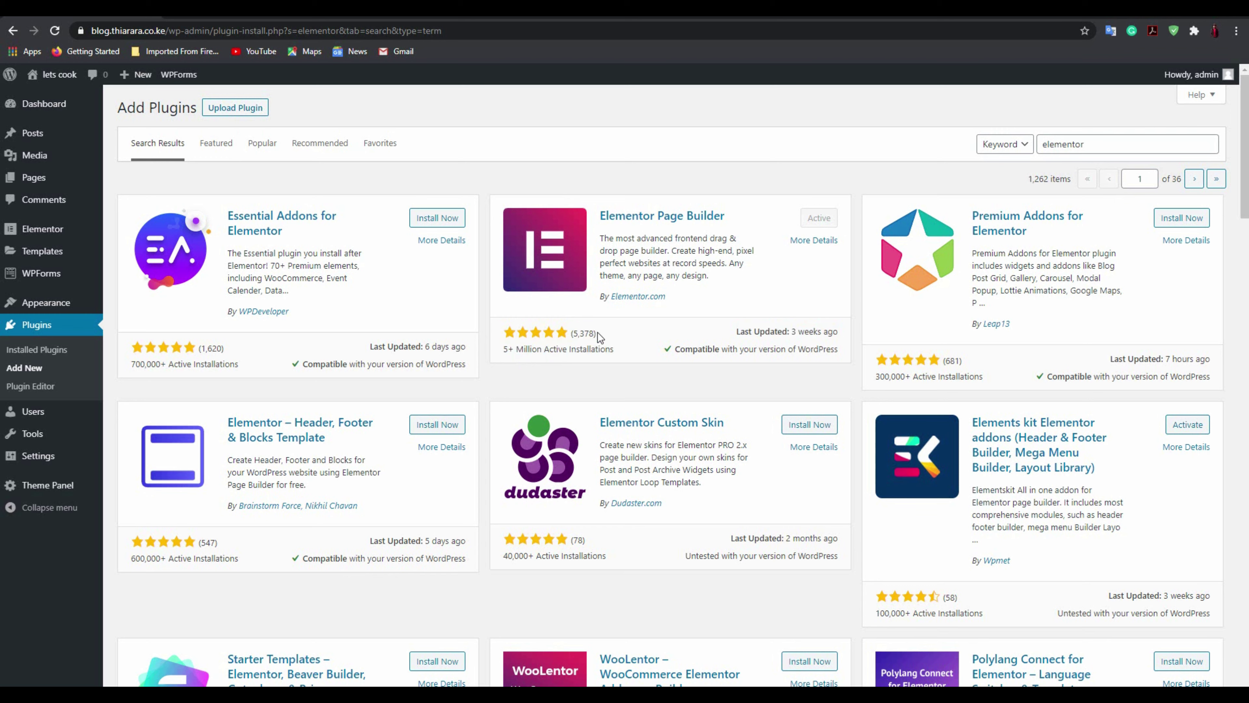
drag(576, 334, 597, 334)
- Publish a new page titled FAQ and open it for editing with Elementor
mouse_move(51, 178)
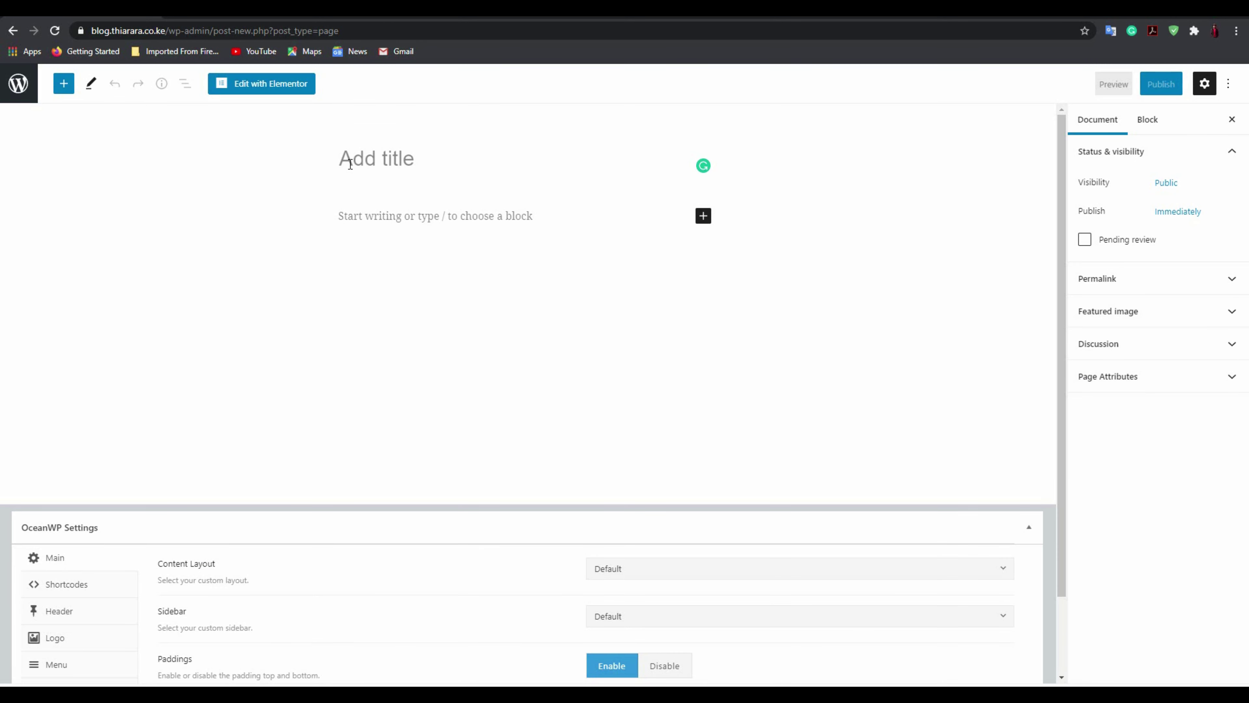
text(FAQ)
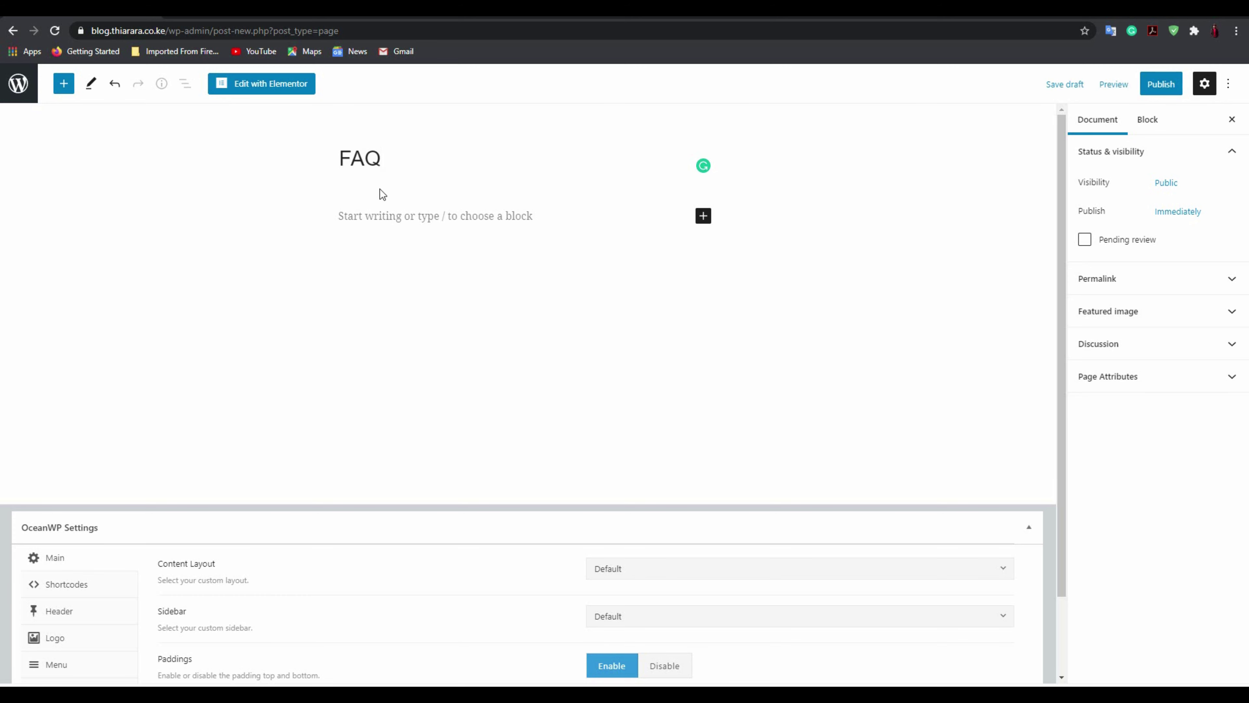
click(1157, 84)
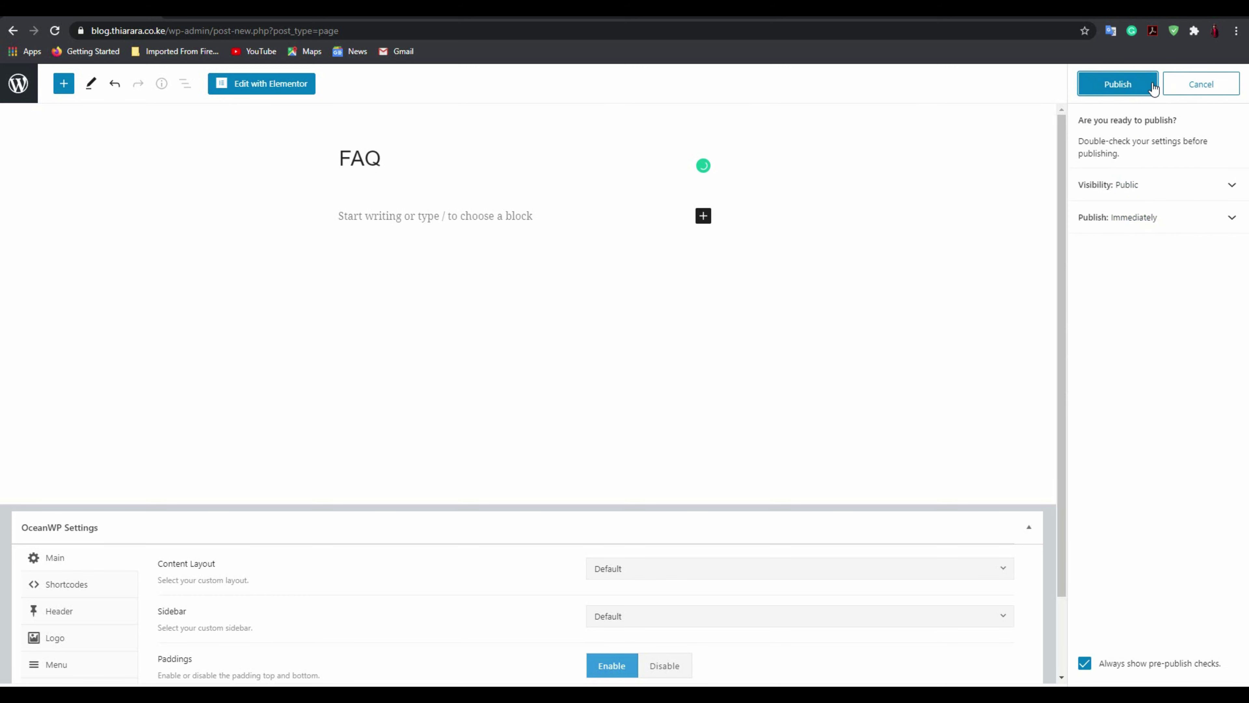
click(1134, 87)
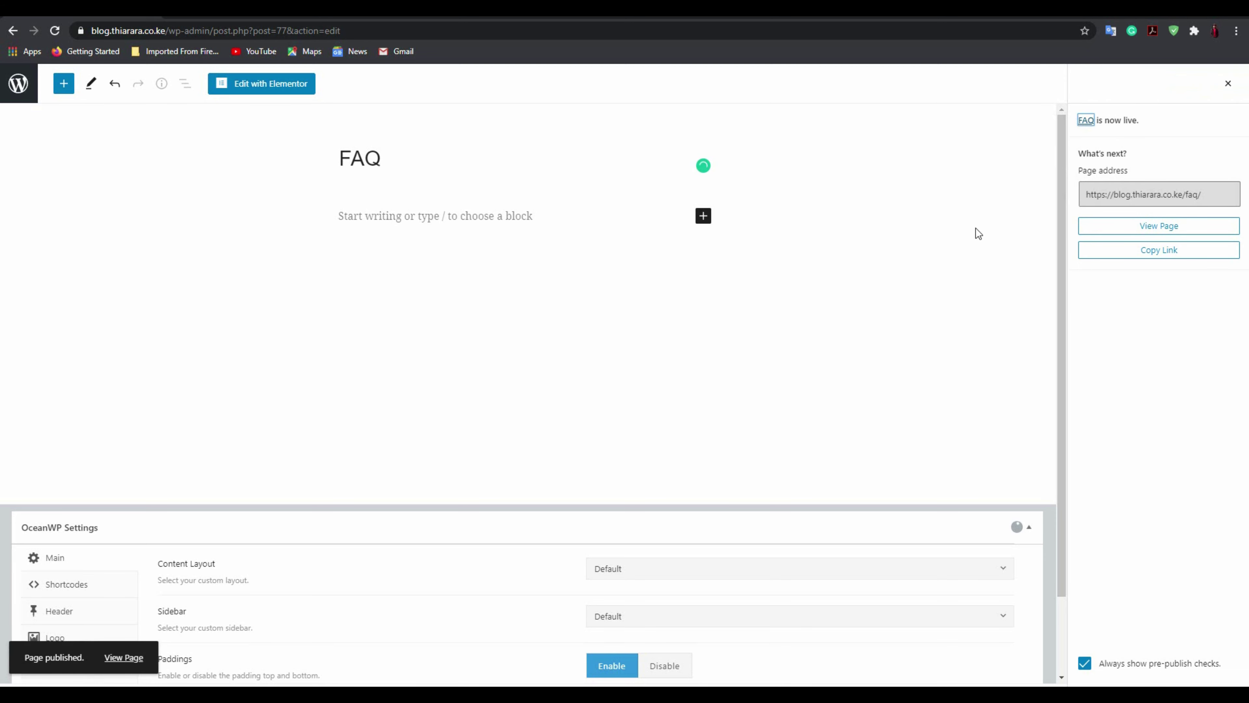
click(254, 92)
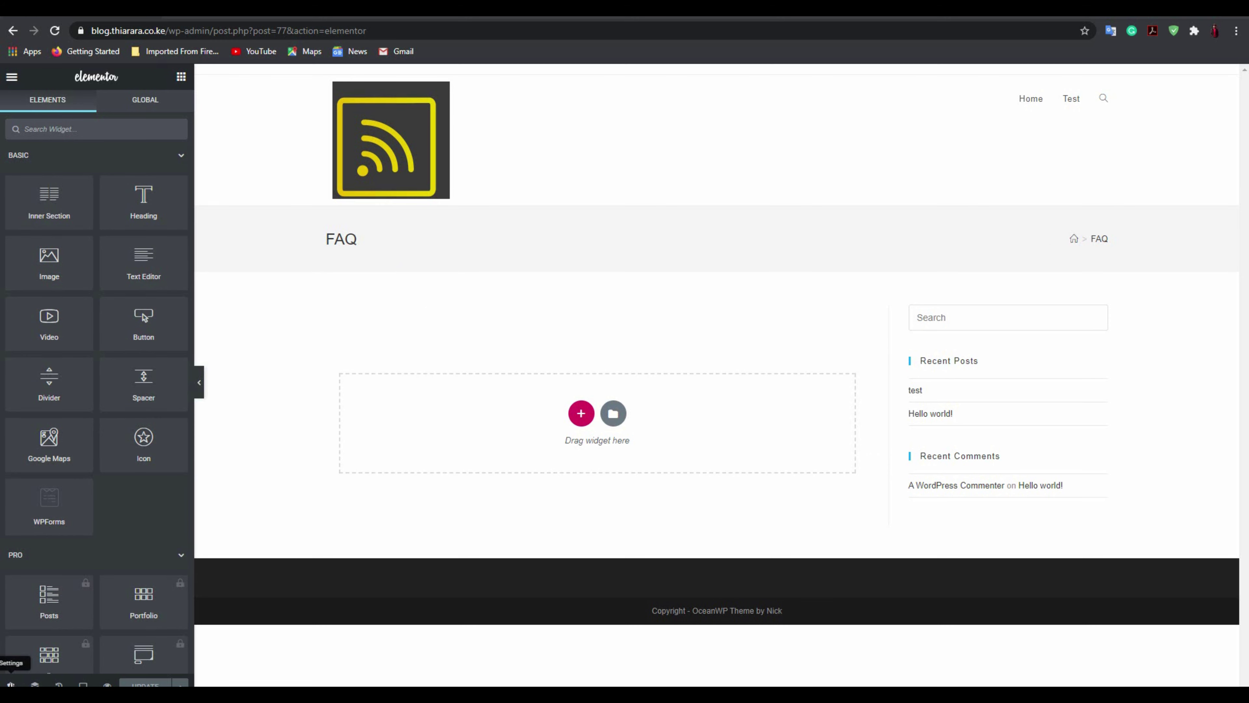
- Set the FAQ page's layout to Elementor Canvas and update the page
click(11, 685)
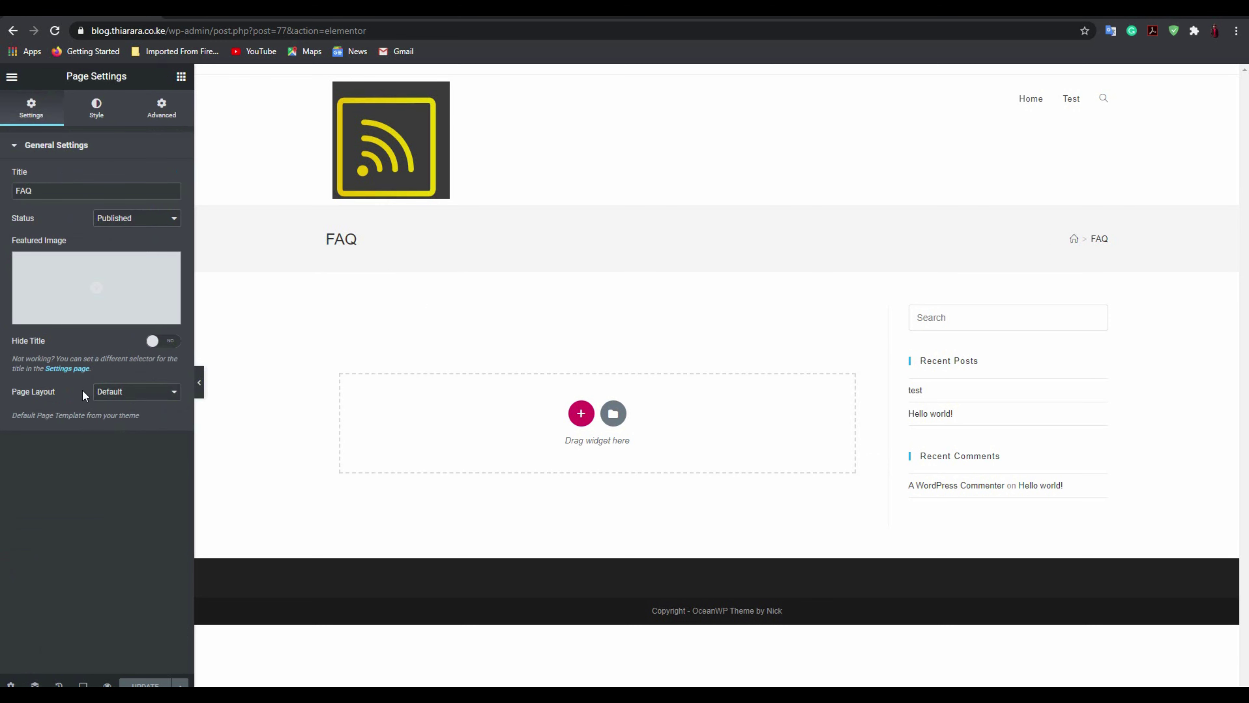
click(144, 397)
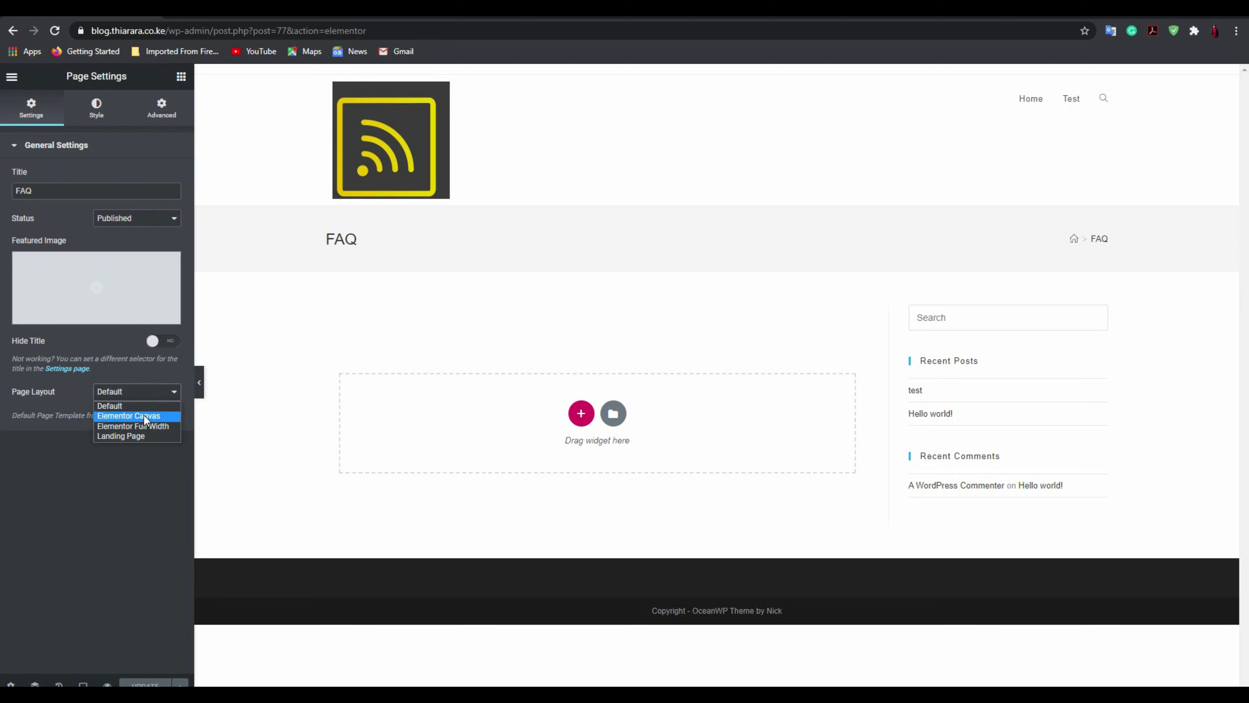
click(143, 415)
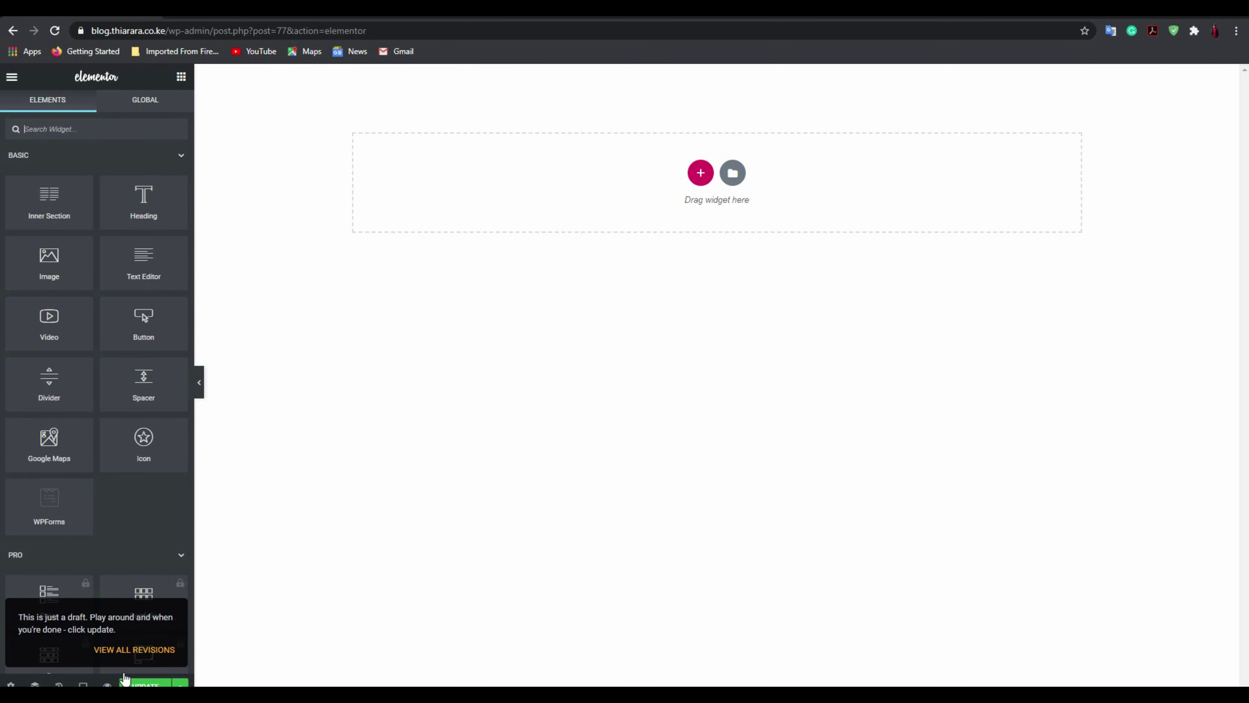
click(145, 684)
- Add a single-column section and give it a classic background in grey #7A7A7A
click(700, 172)
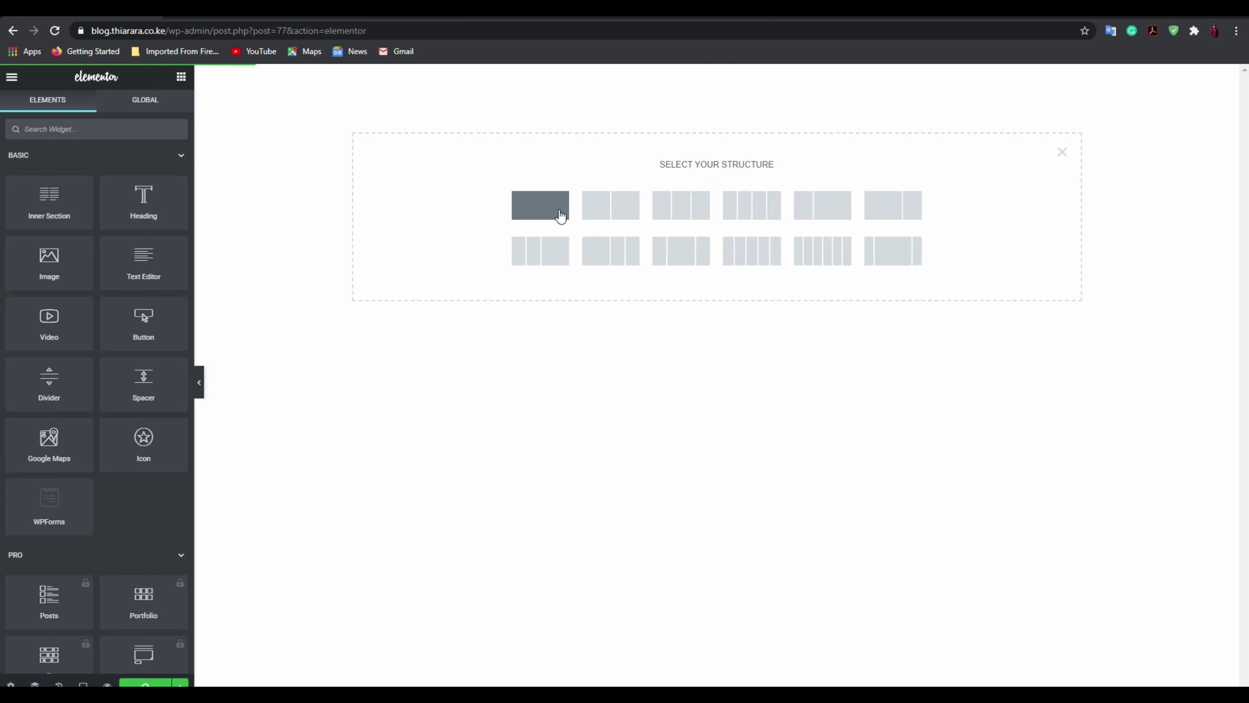
click(560, 216)
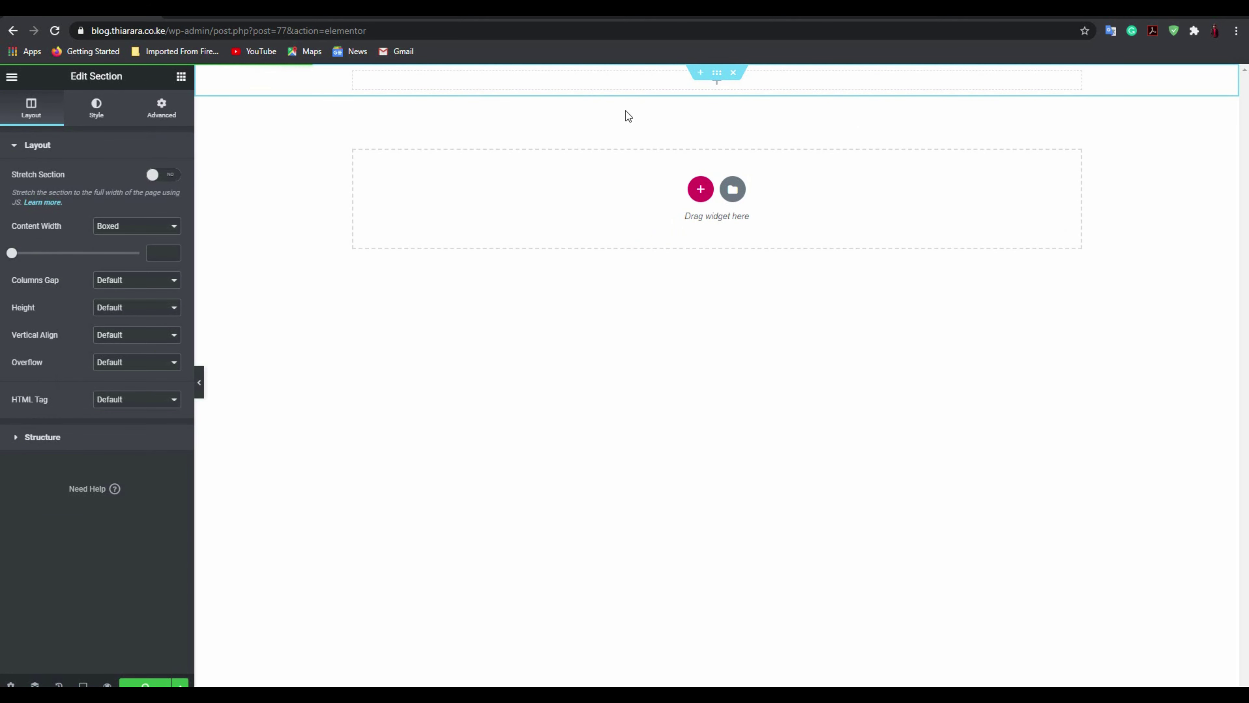
click(94, 118)
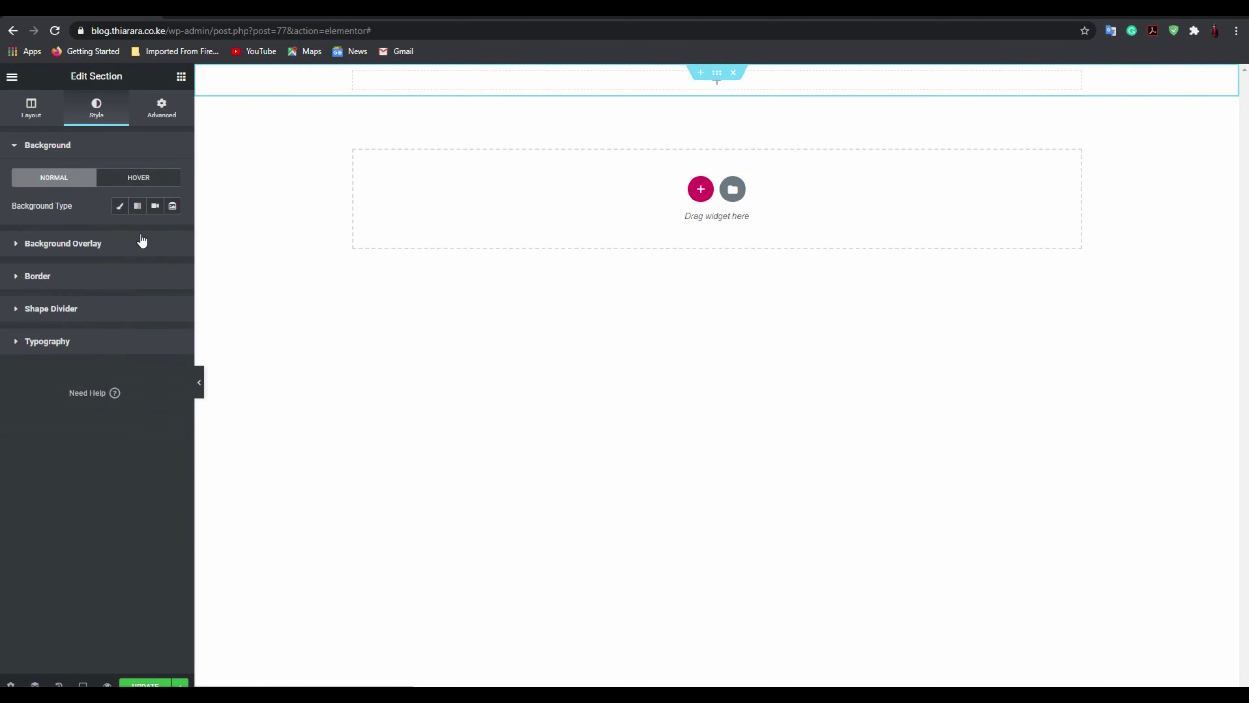
click(135, 209)
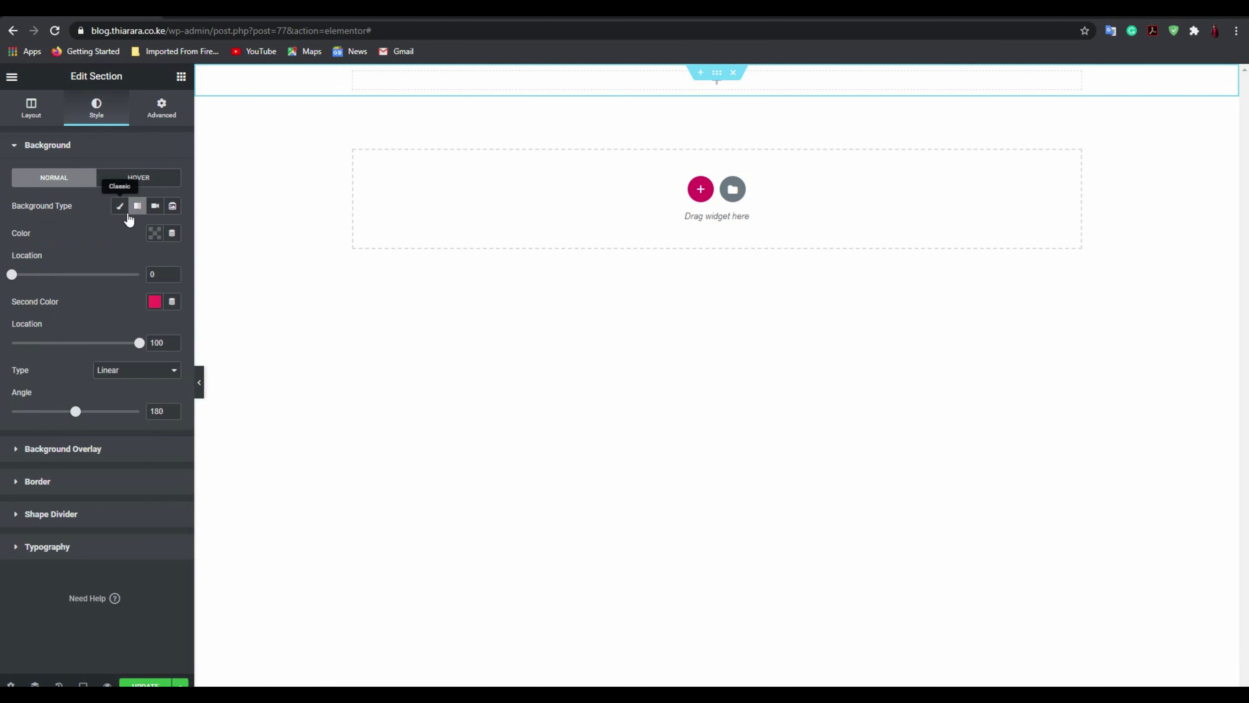
click(120, 213)
click(154, 234)
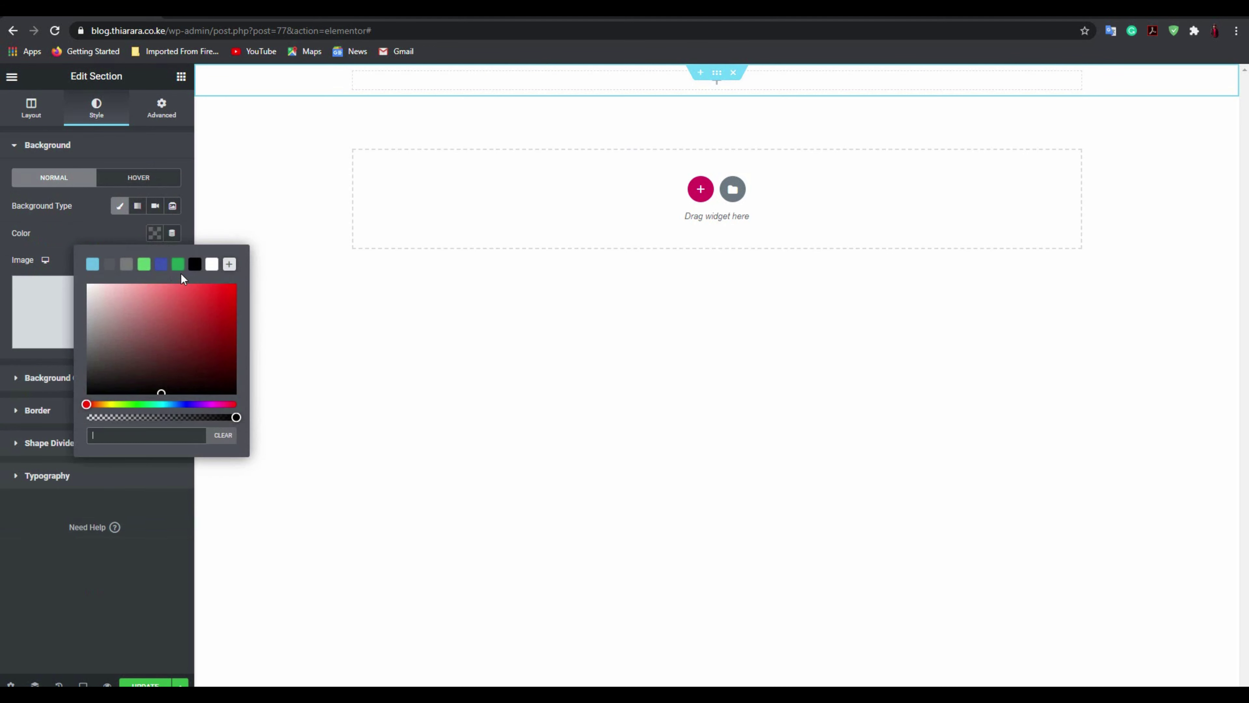
click(212, 264)
click(163, 264)
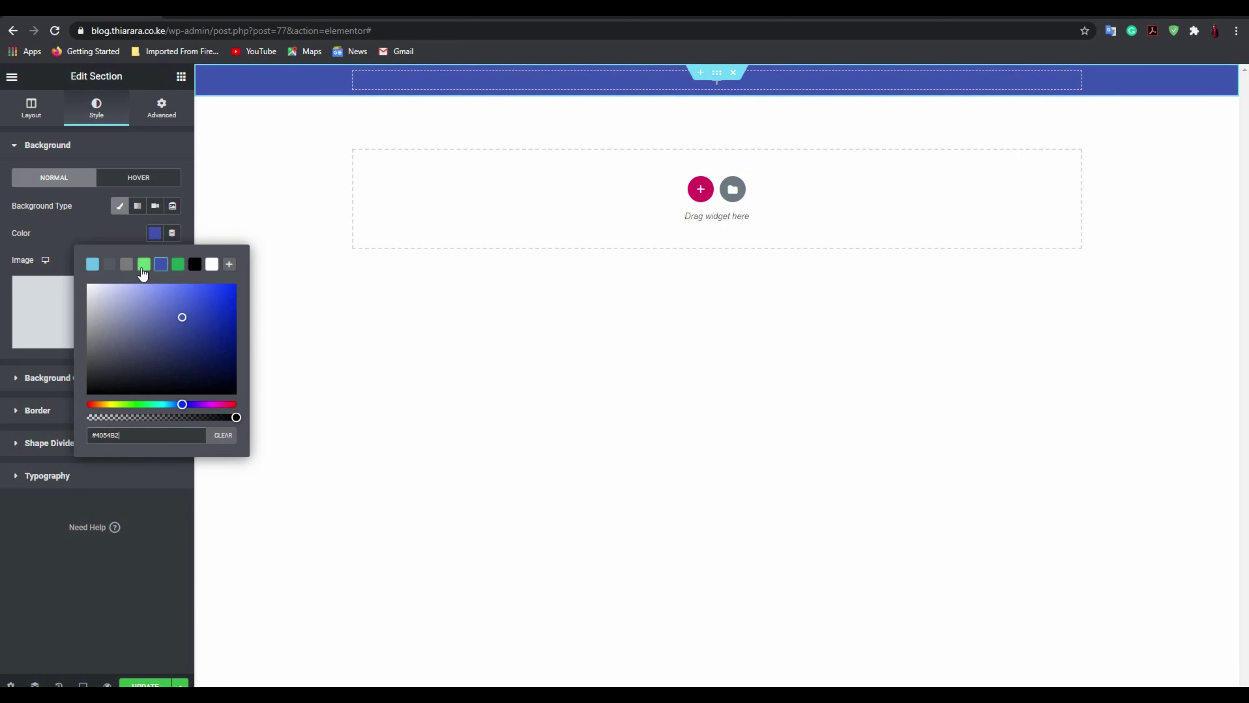
click(143, 271)
click(127, 268)
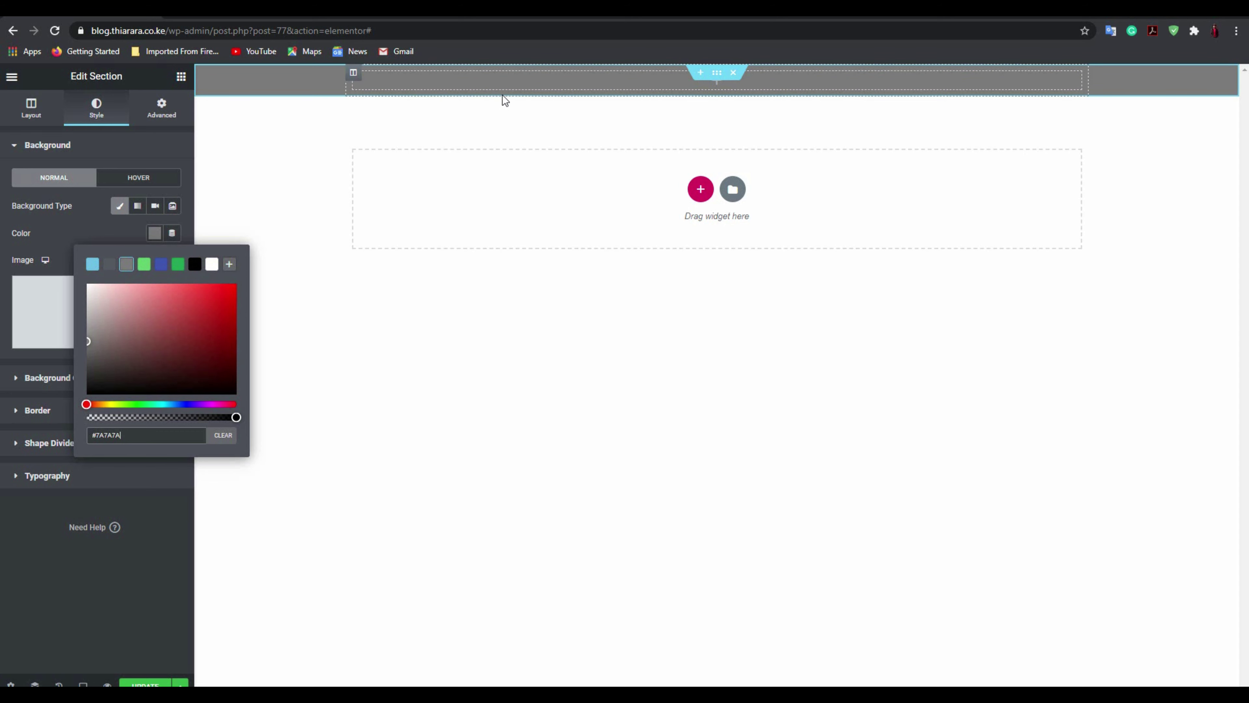
- Add a Heading widget to the grey section with the title "FAQ: Help and support" and centre it
click(181, 76)
drag(143, 199, 418, 71)
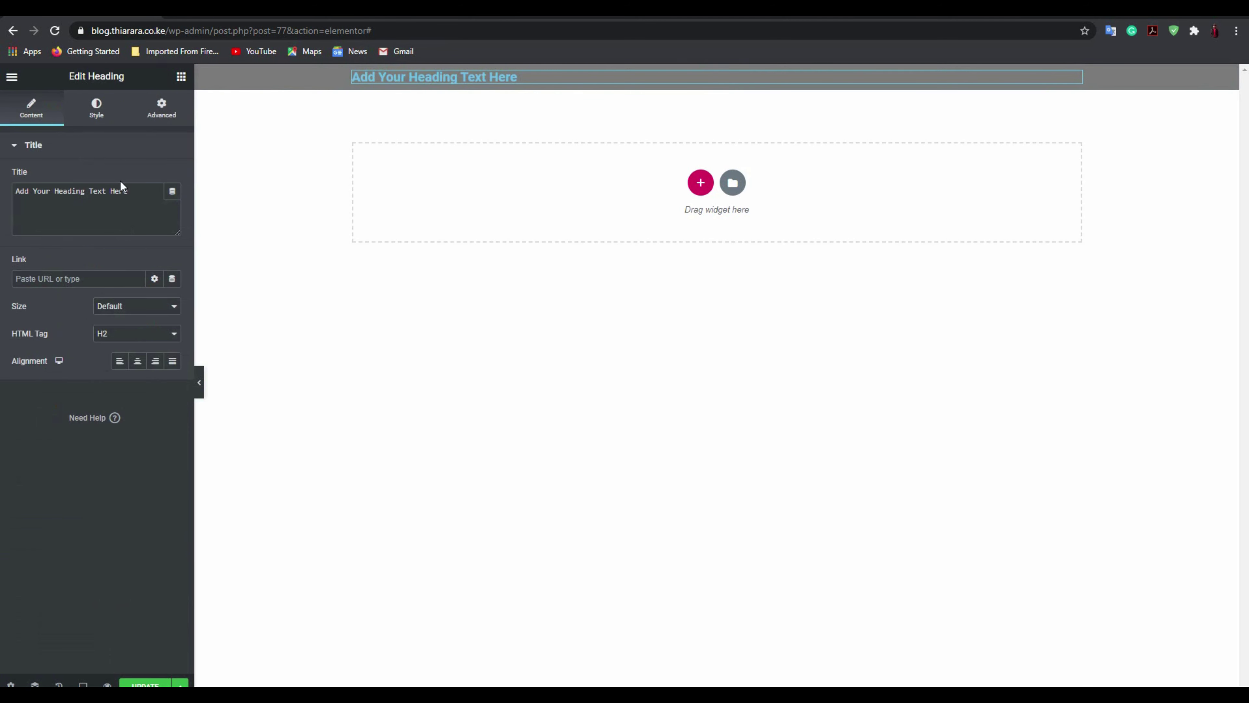
drag(128, 191, 16, 191)
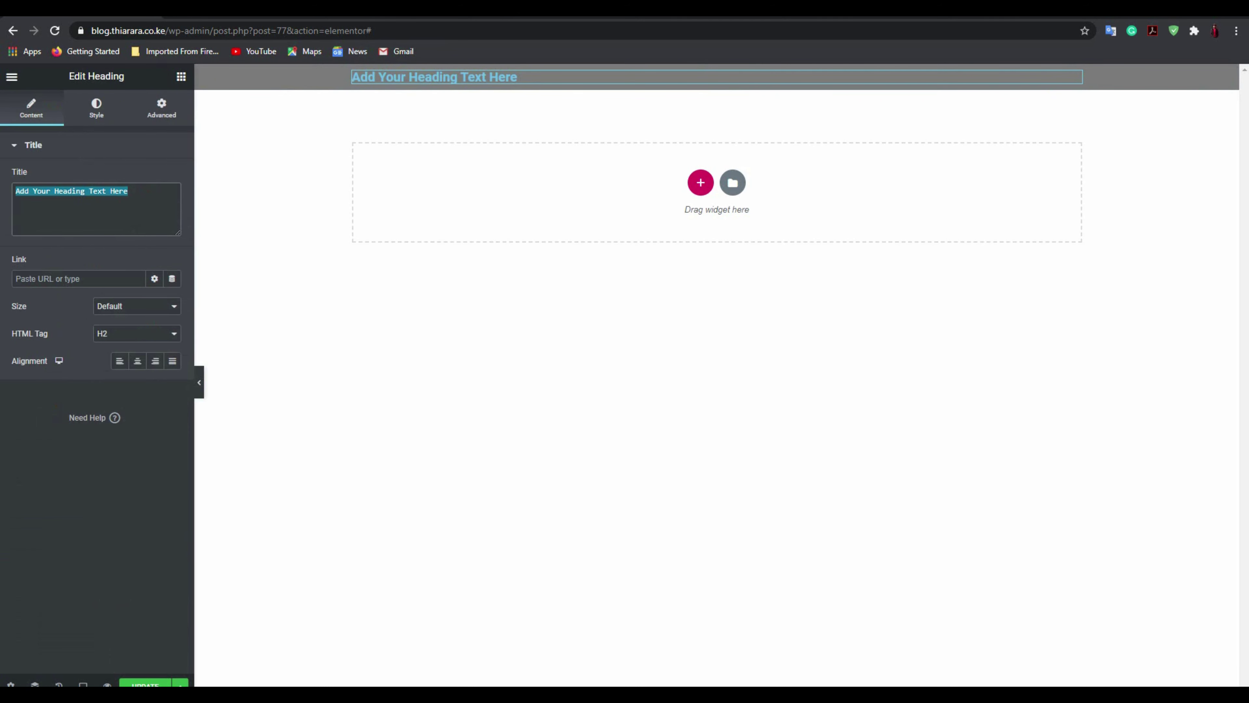
text(FAQ:)
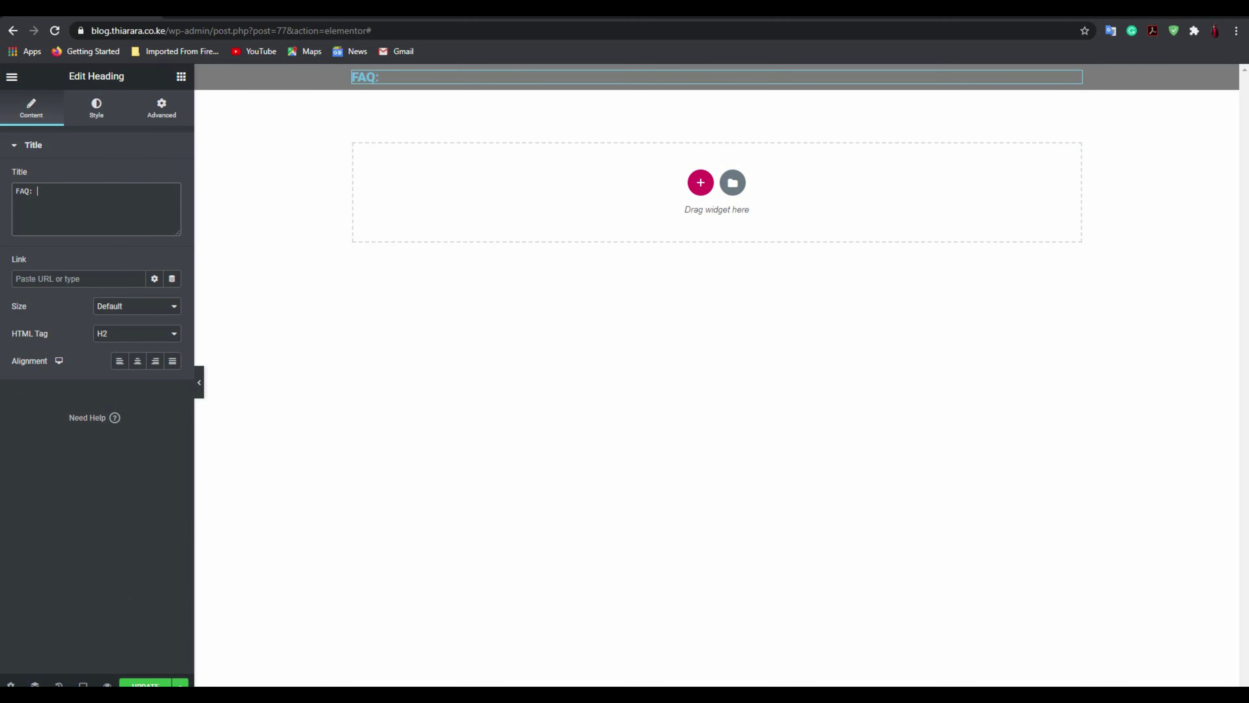
text( Help and support)
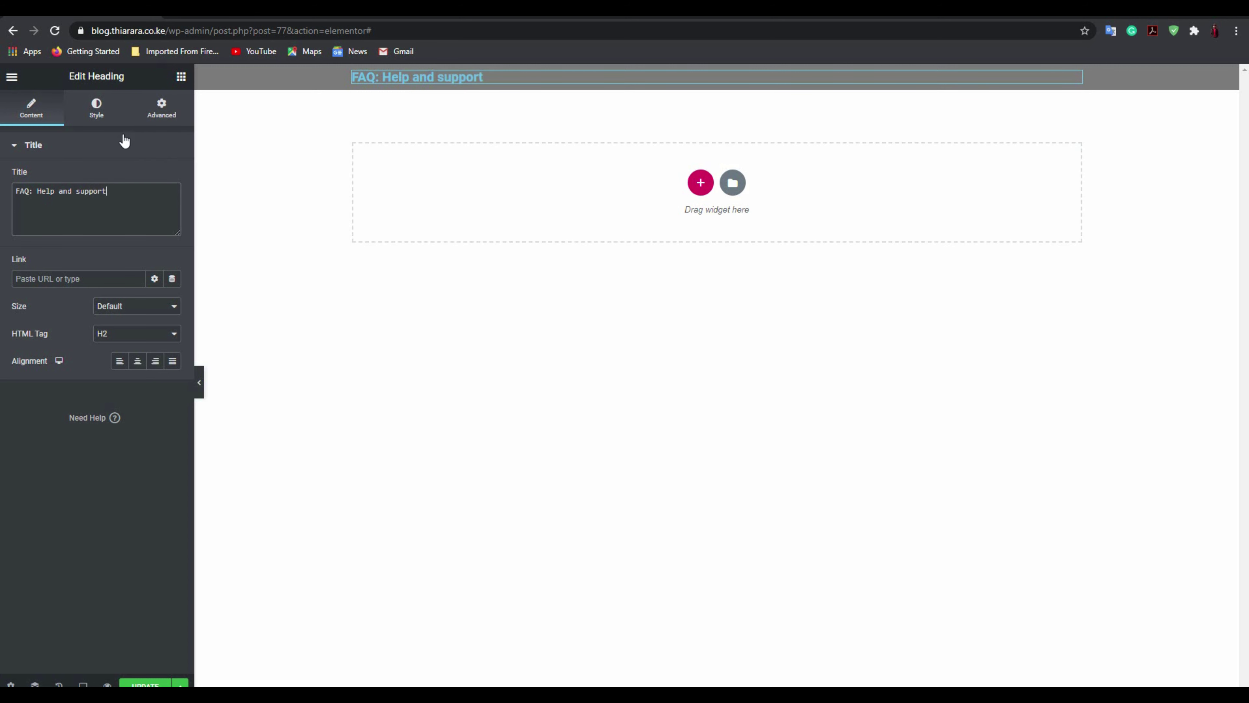
click(137, 362)
- Set the heading's text color to white #FFFFFF
click(102, 107)
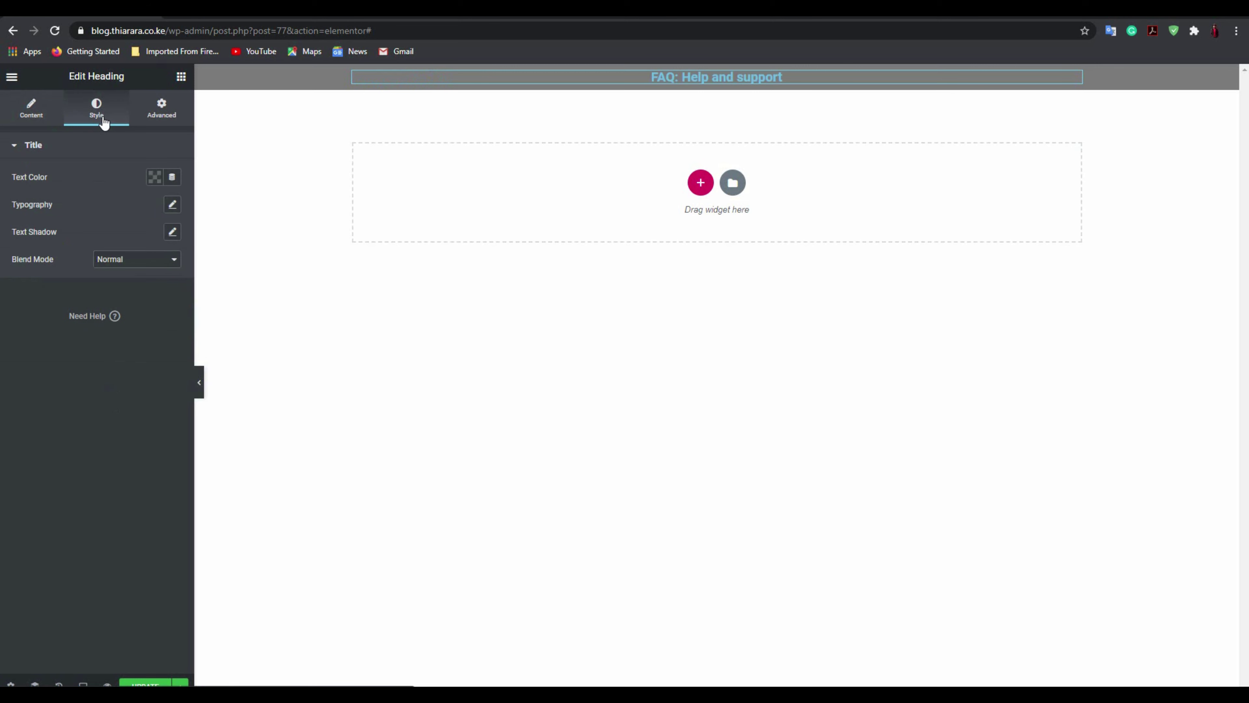
click(154, 178)
click(211, 208)
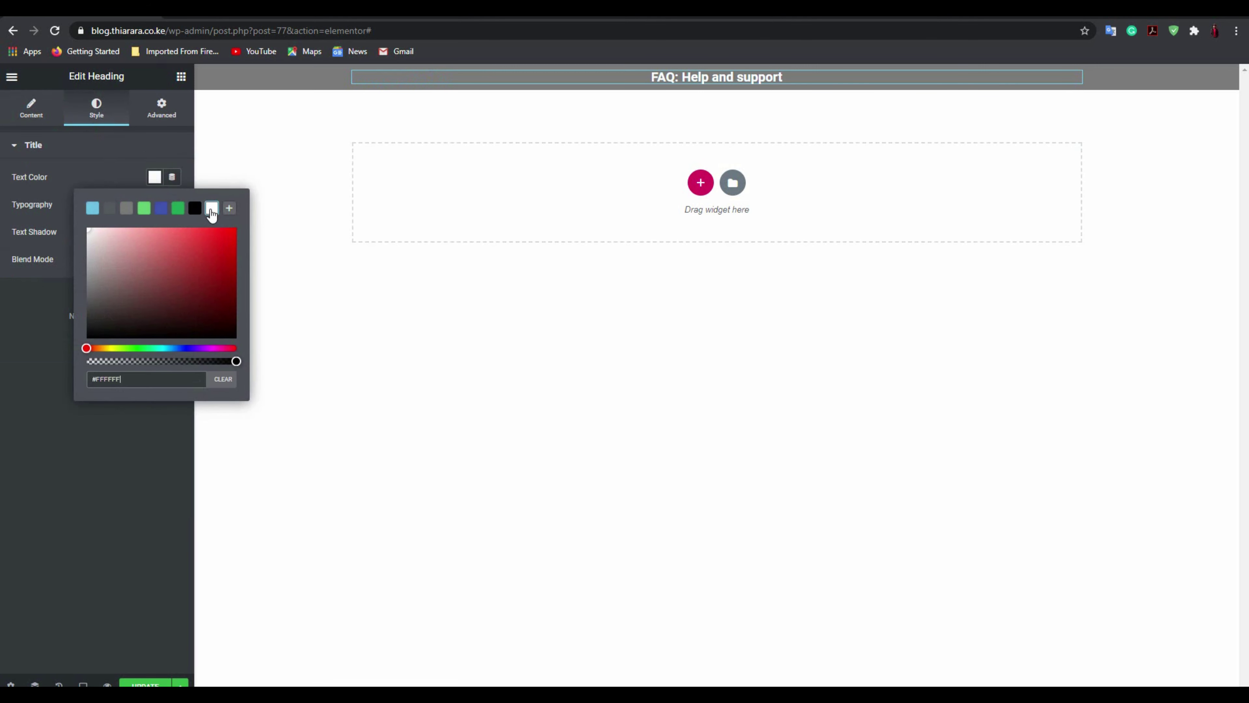
click(142, 174)
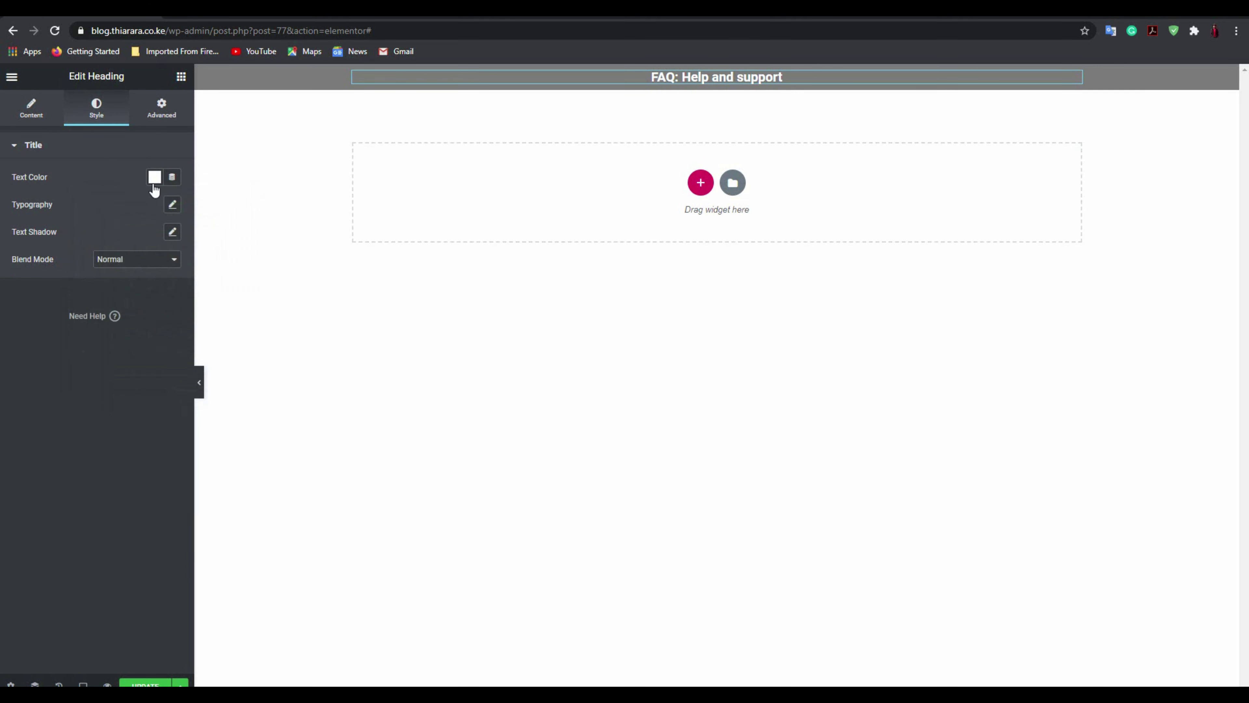
- Set the heading's typography to Montserrat, size 48 px, weight 900, with the Capitalize transform
click(172, 204)
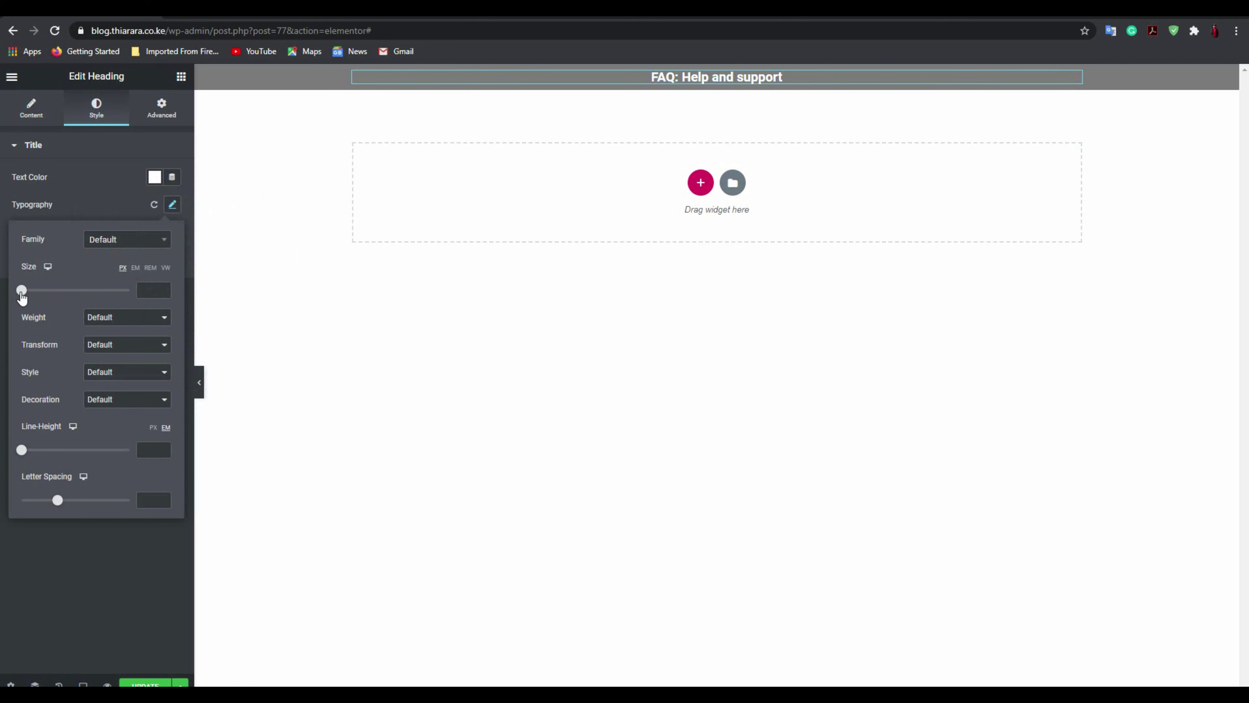
drag(22, 294, 47, 302)
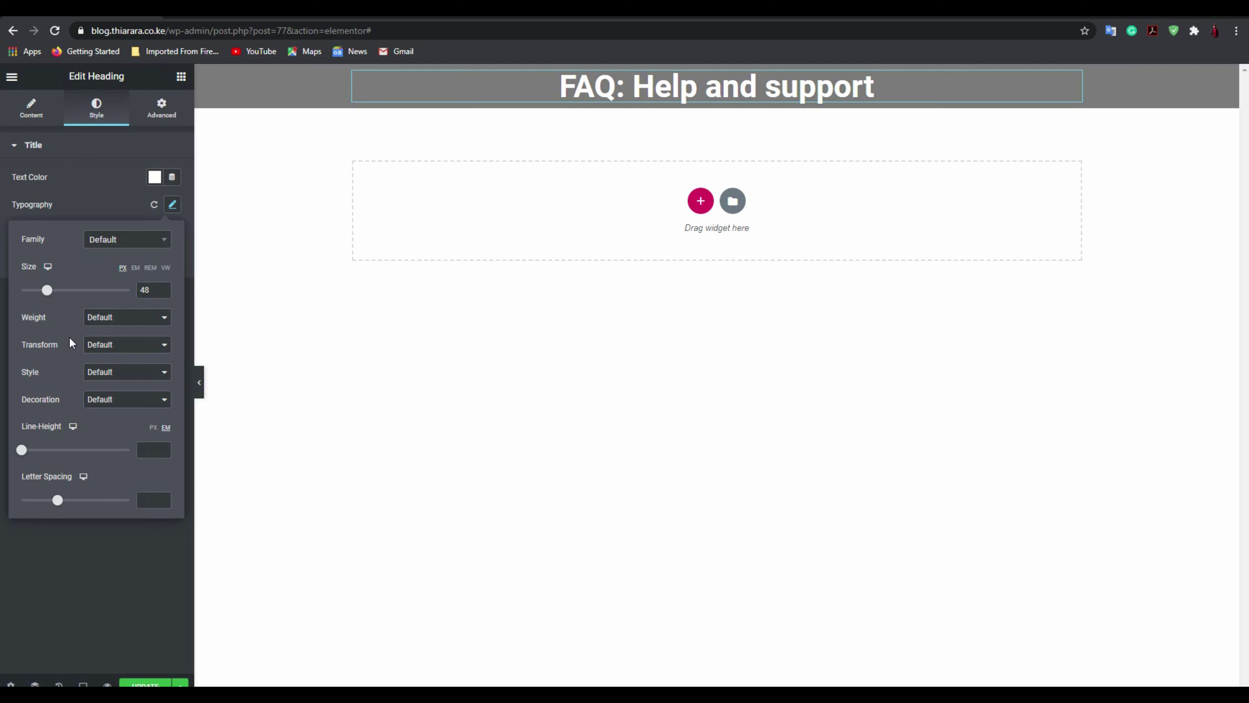
click(121, 321)
click(107, 410)
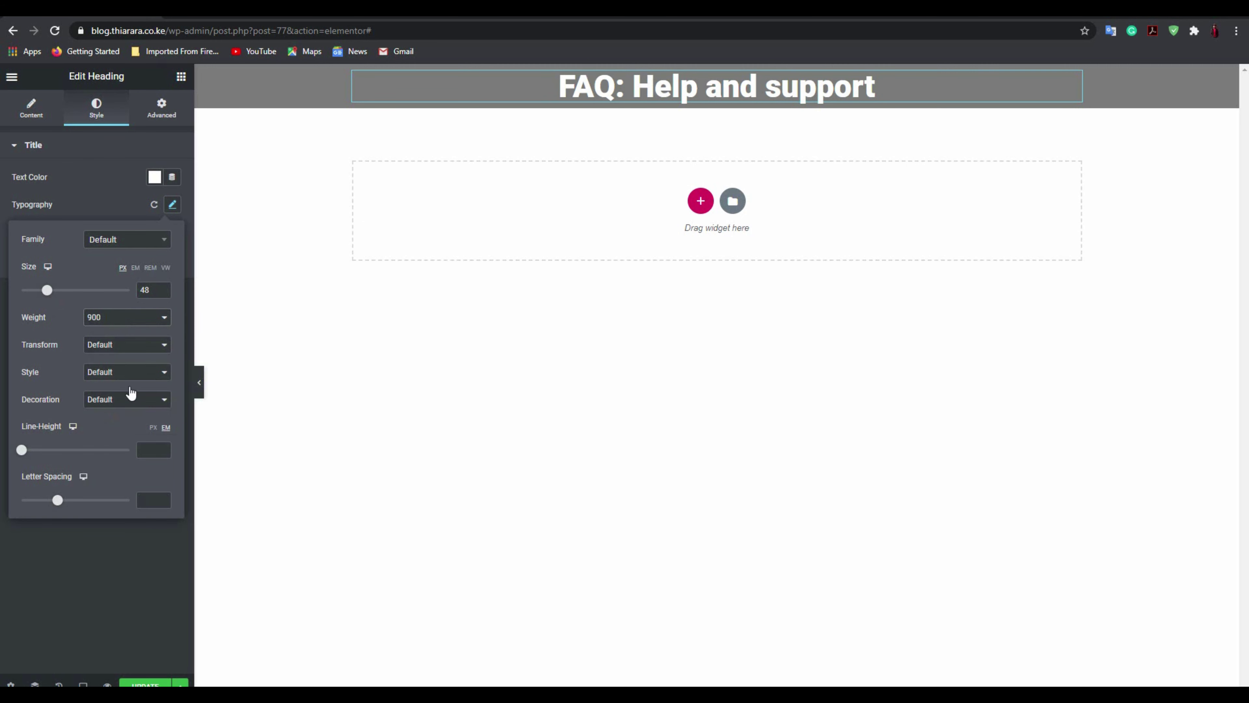
click(140, 245)
text(M)
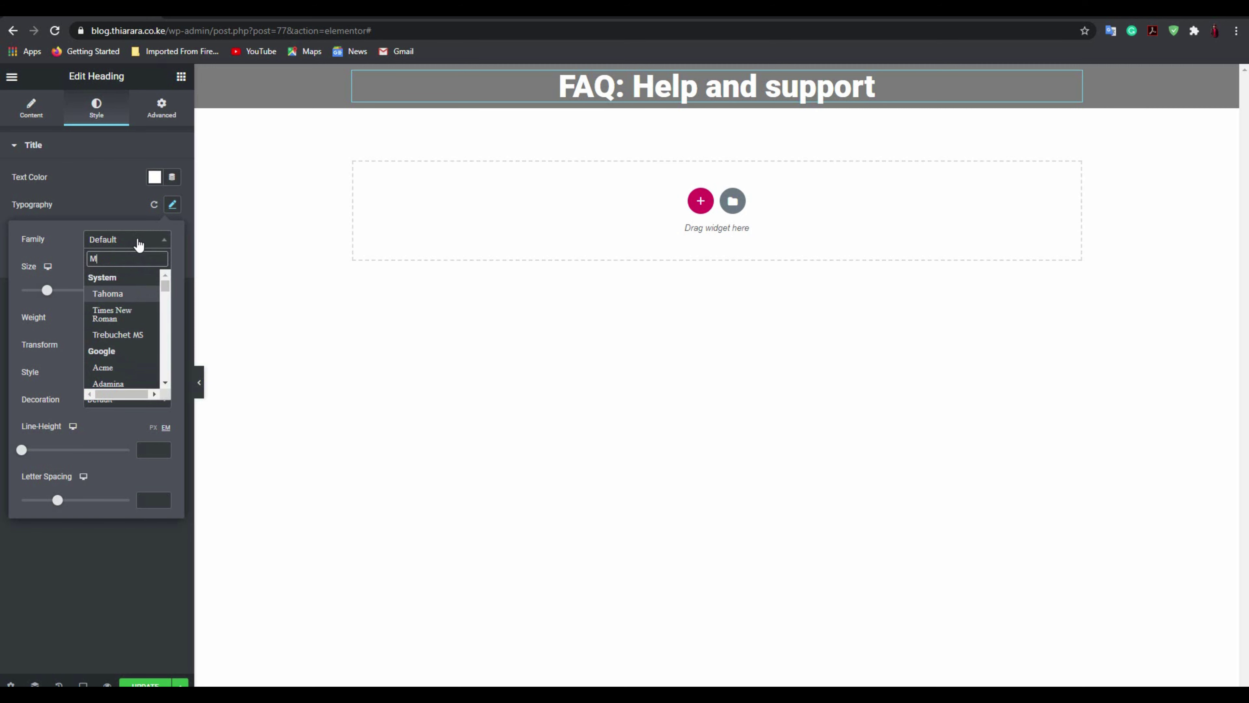
text(ont)
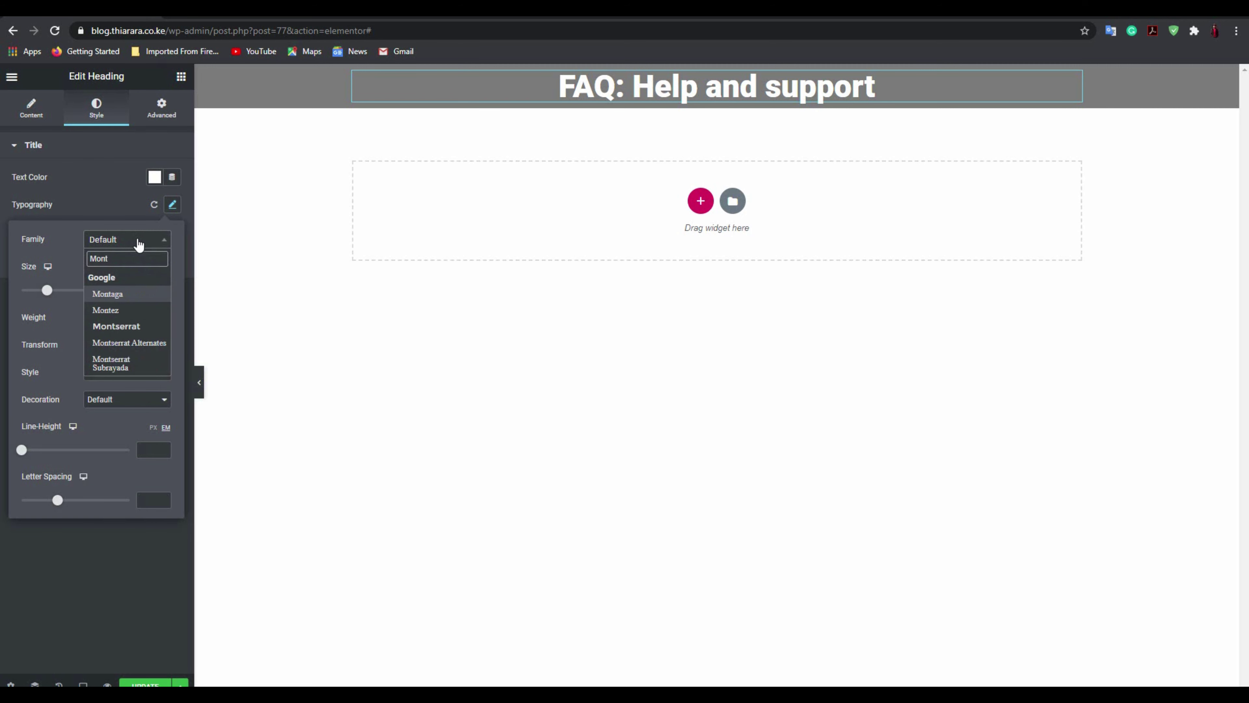
click(134, 326)
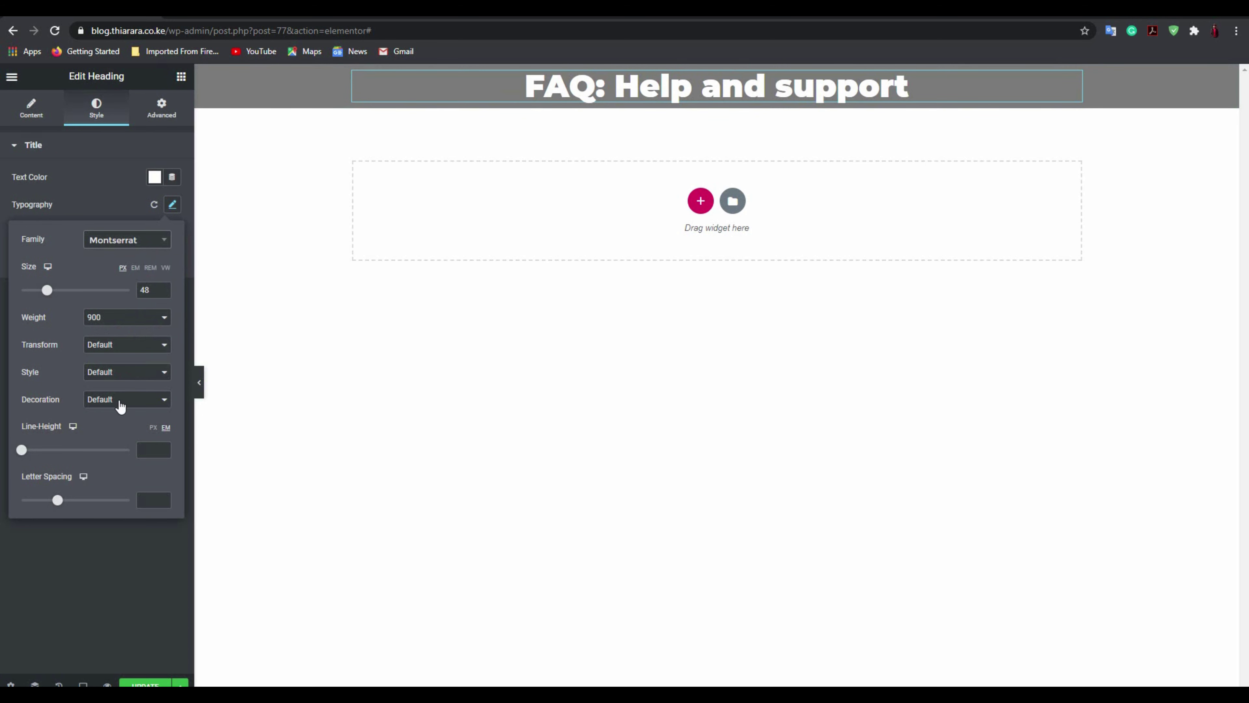
click(109, 344)
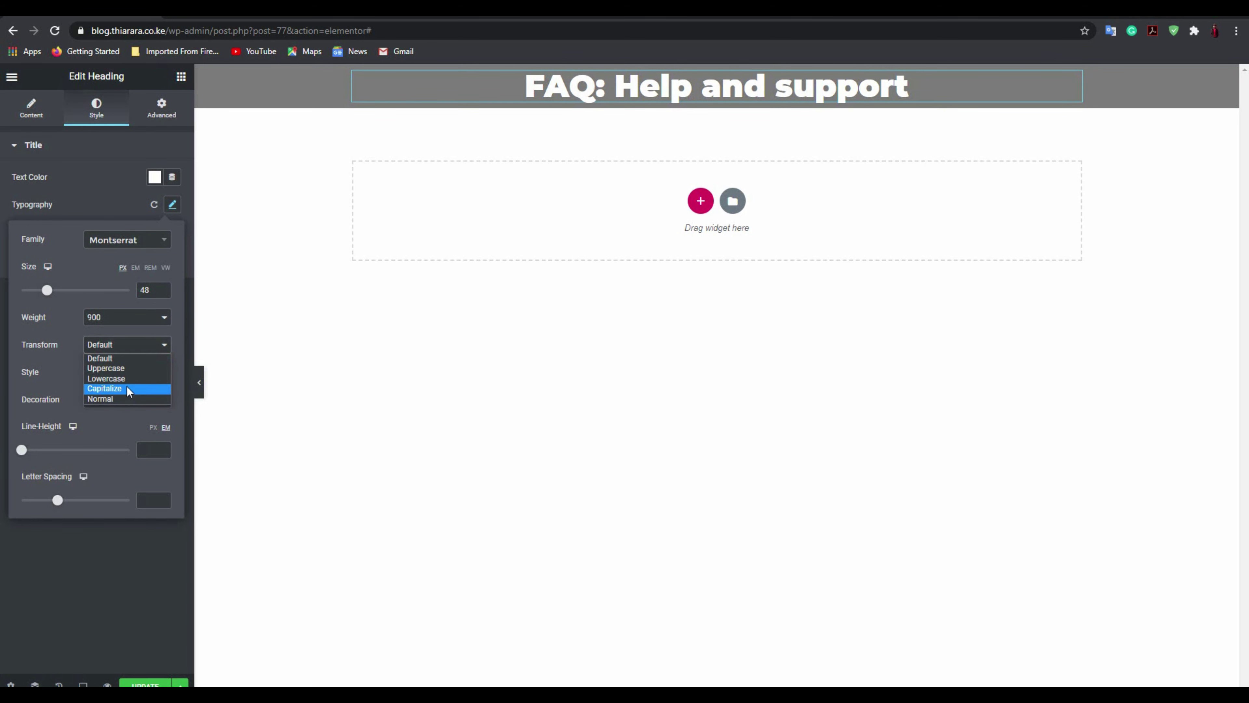
click(127, 393)
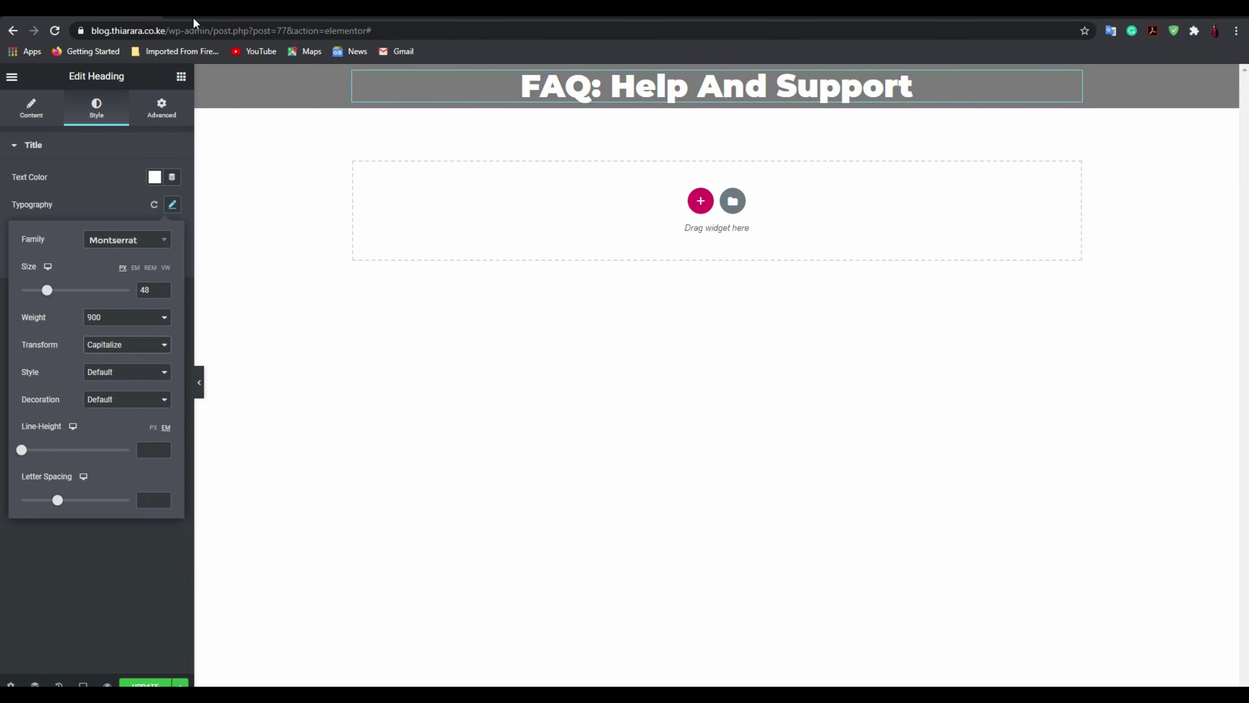
- Find the Accordion widget with "acc", place it below the heading and delete its second item
click(180, 77)
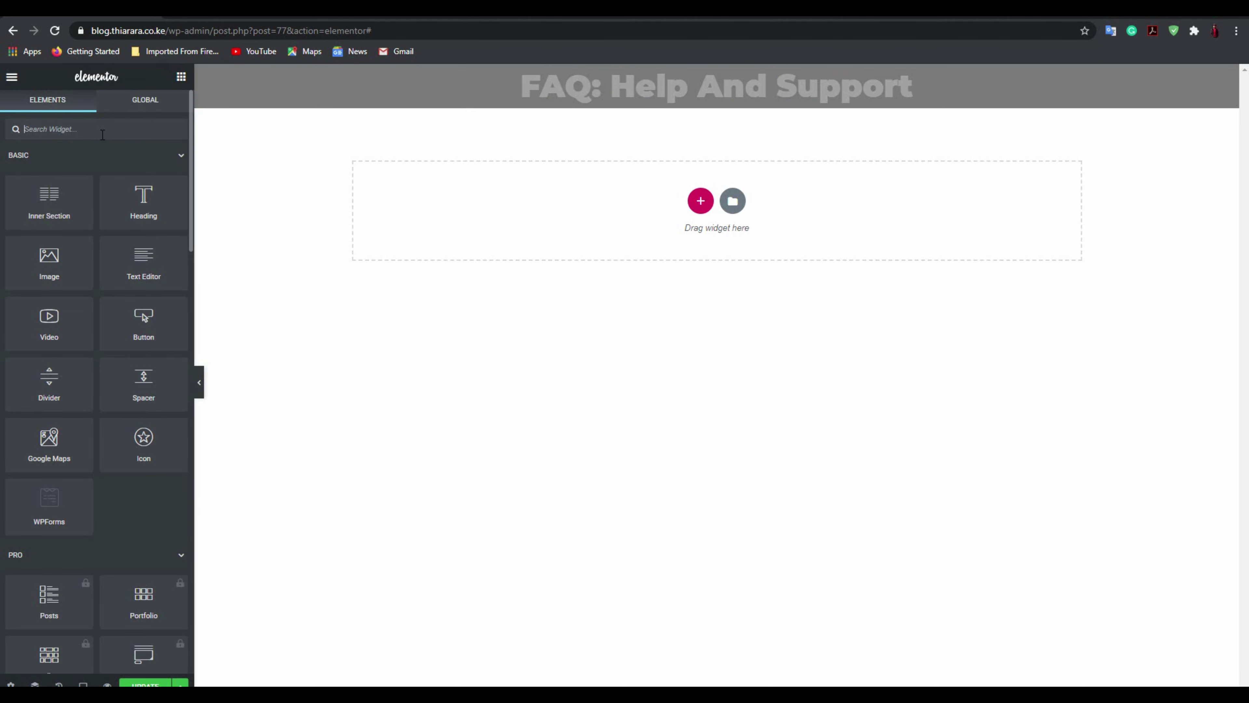
text(acc)
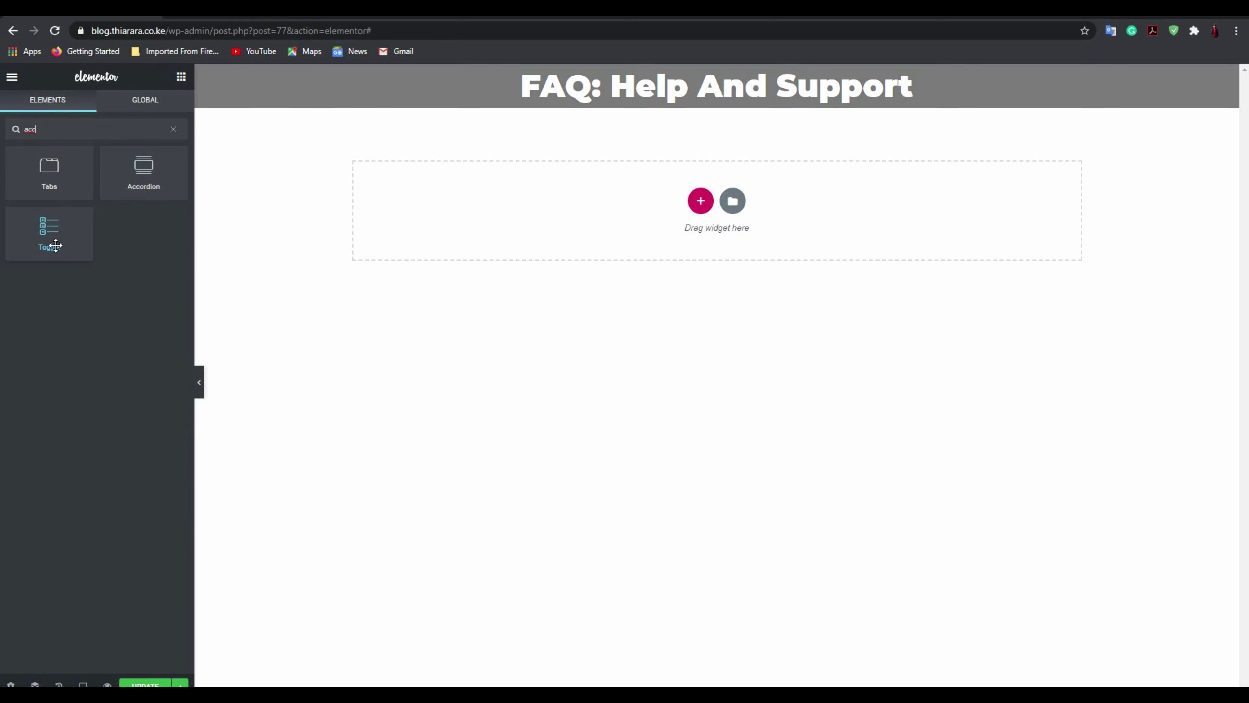
drag(145, 176, 487, 97)
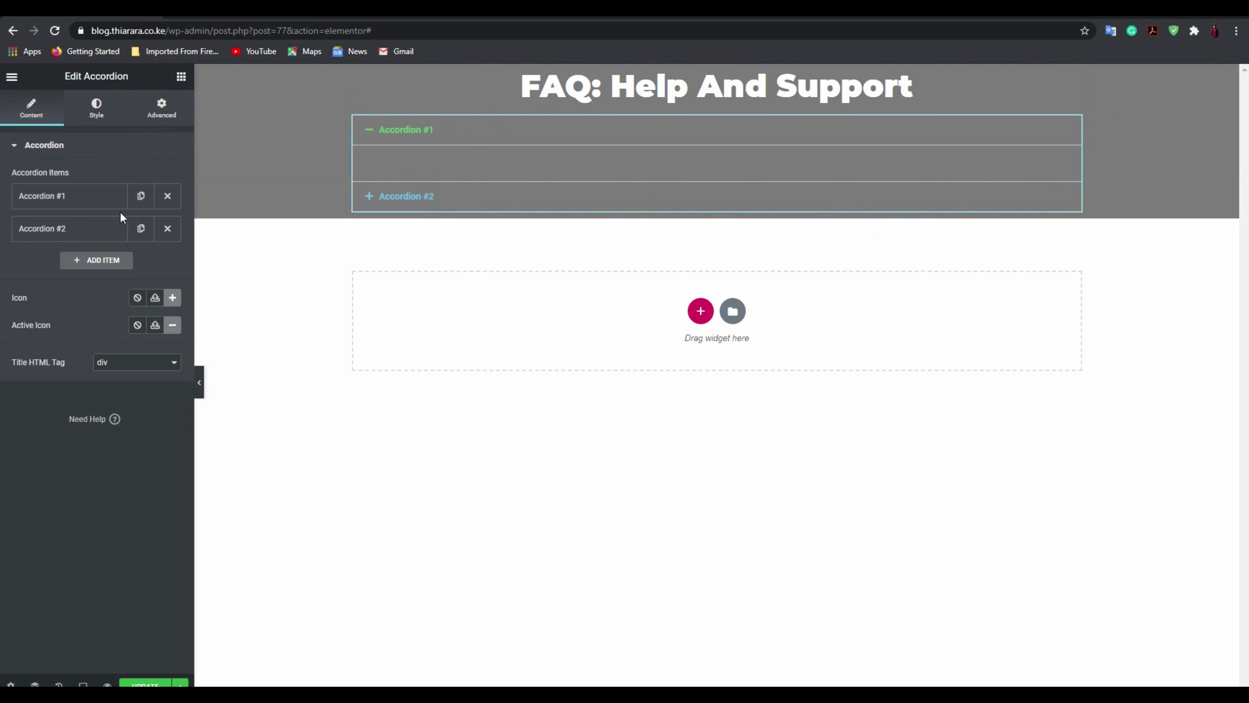
click(168, 229)
click(97, 200)
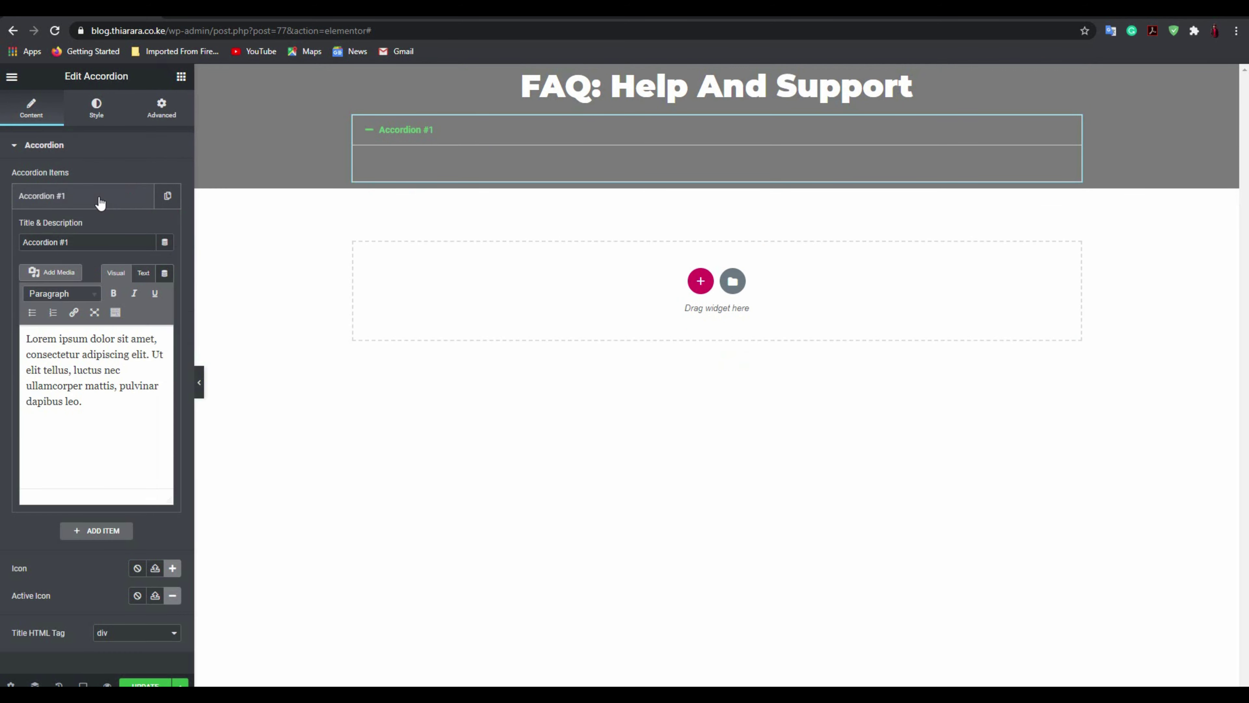
click(80, 205)
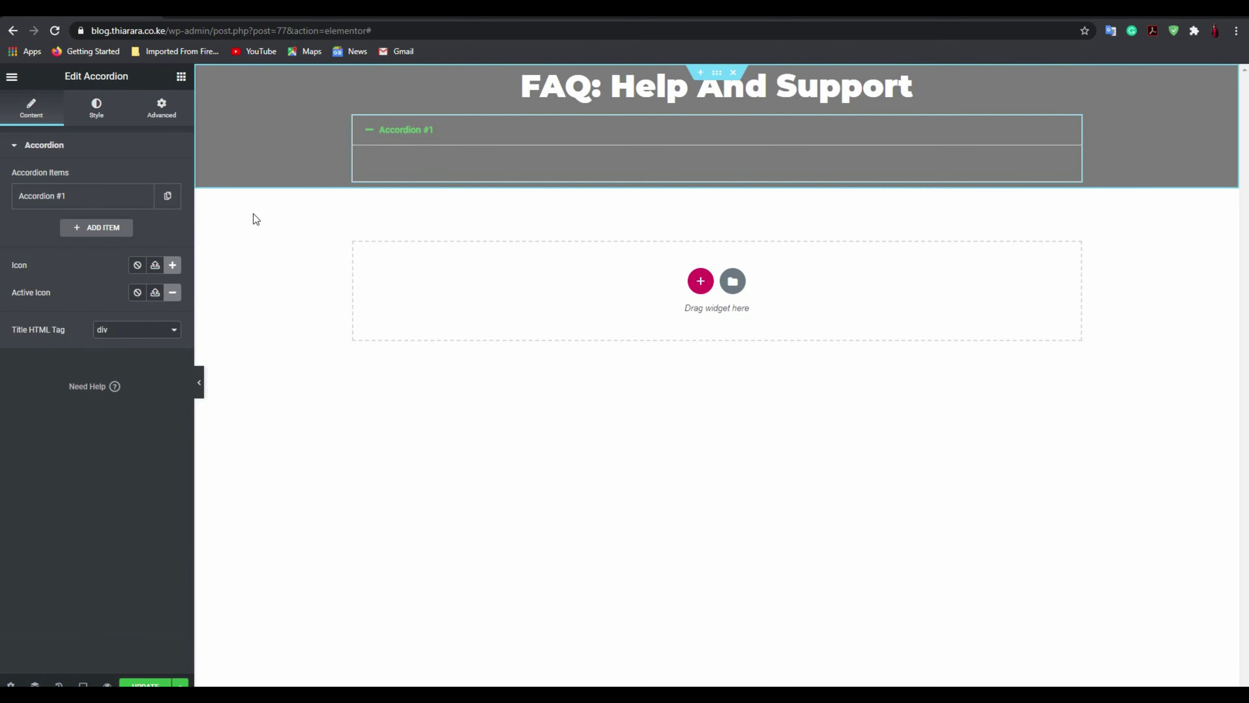
- Set the accordion's icon to the recommended double angle-down symbol and toggle the item to check it
click(177, 265)
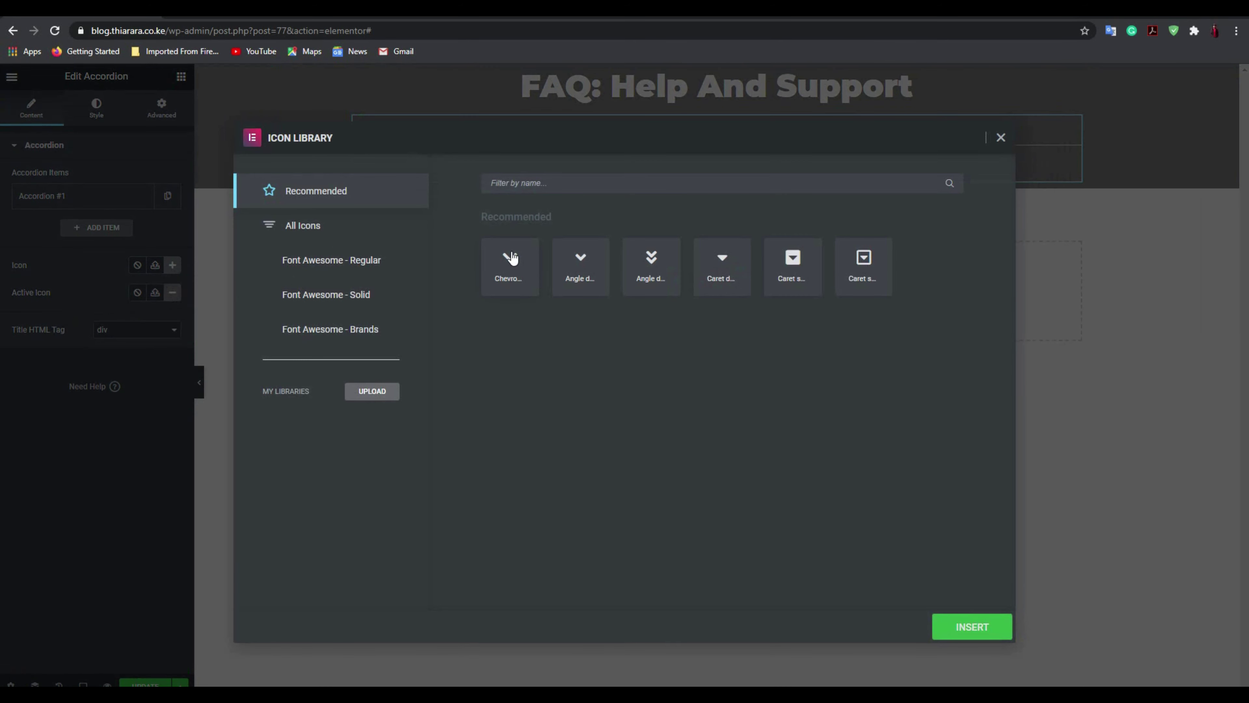
click(651, 268)
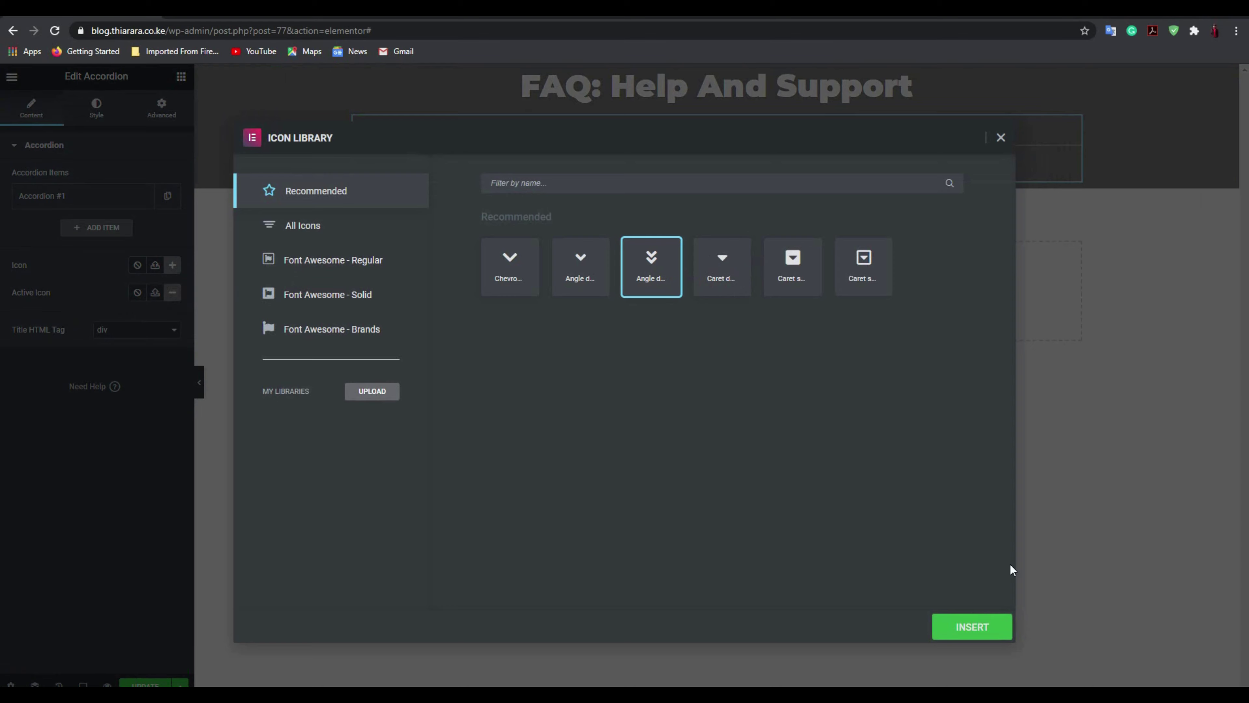
click(976, 627)
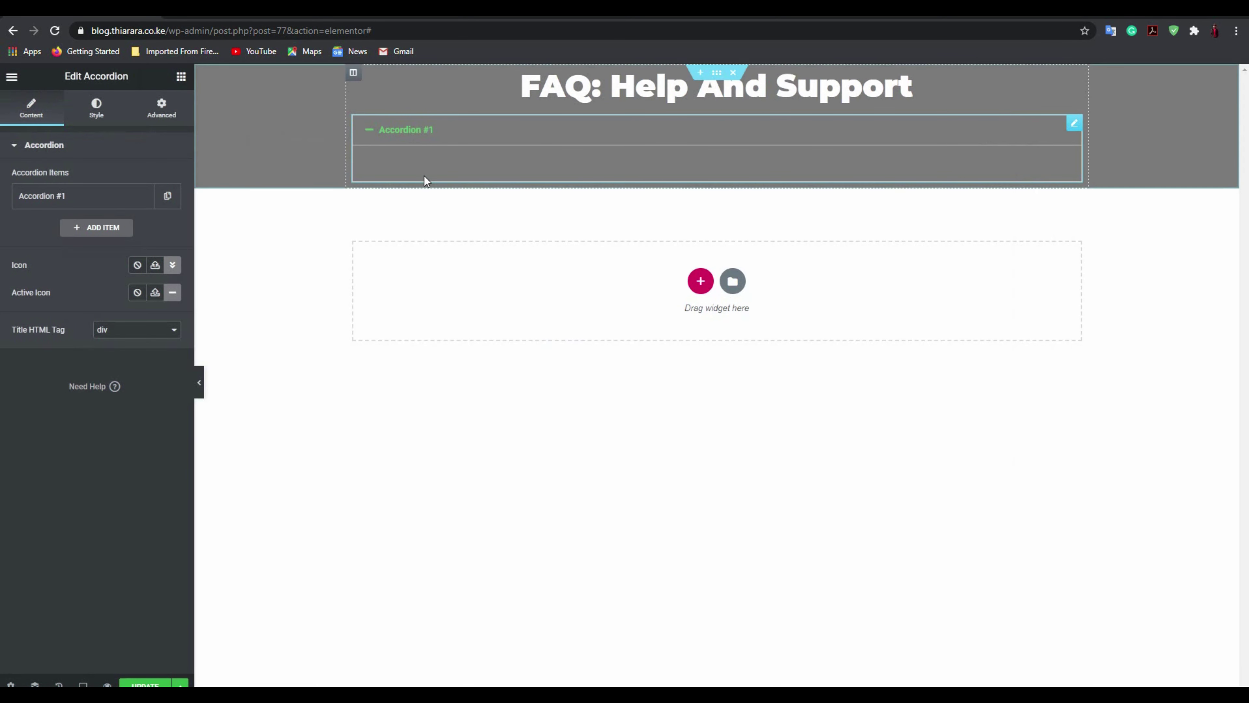
click(370, 133)
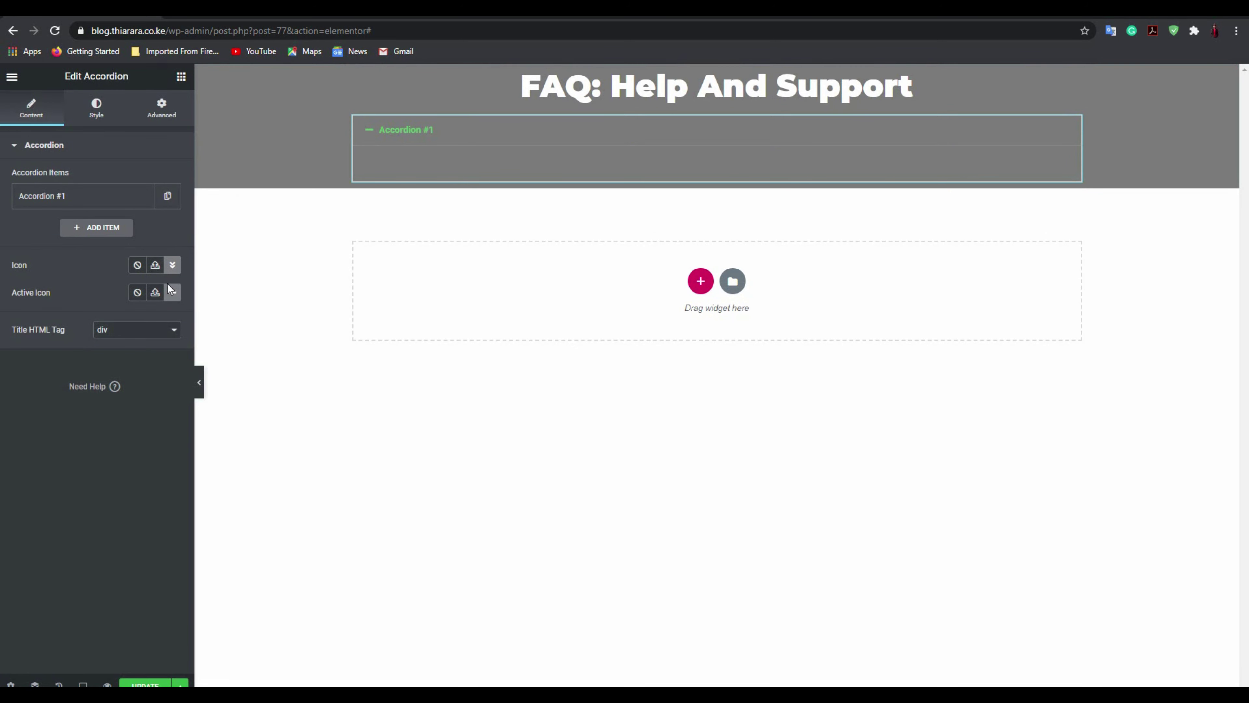
- Find the open book icon among all icons with "open" and insert it as the accordion's active icon
click(173, 294)
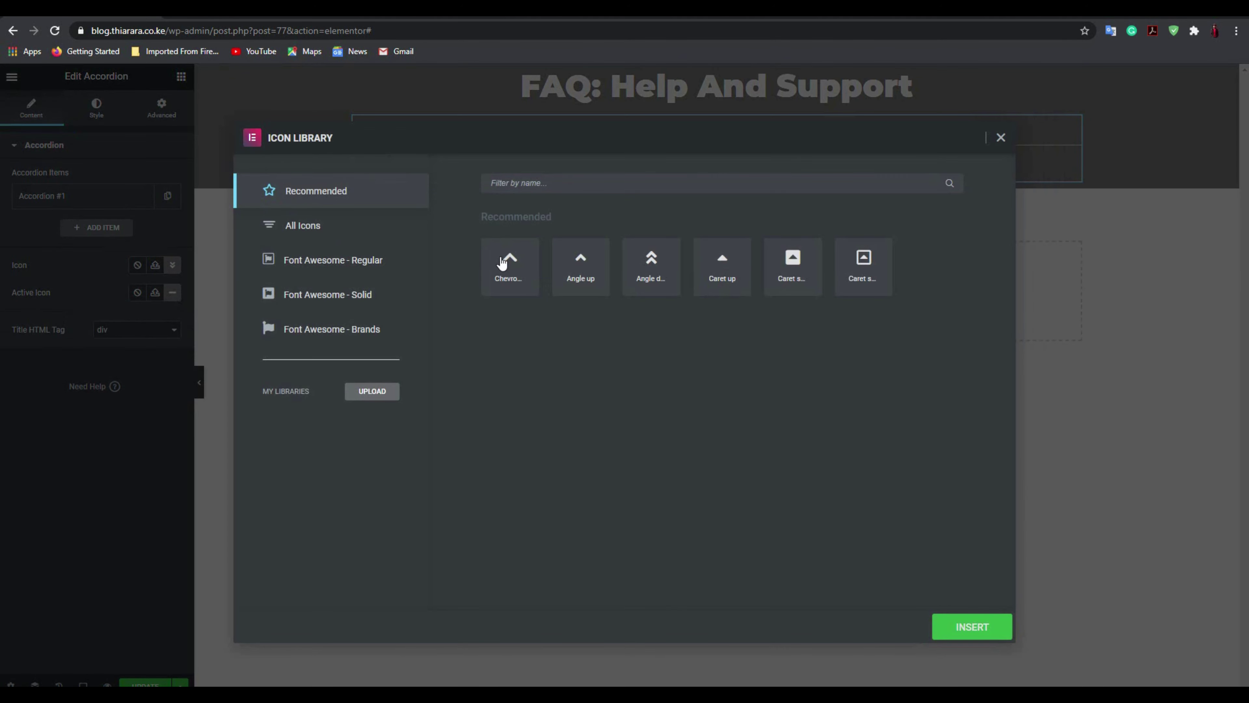
click(315, 232)
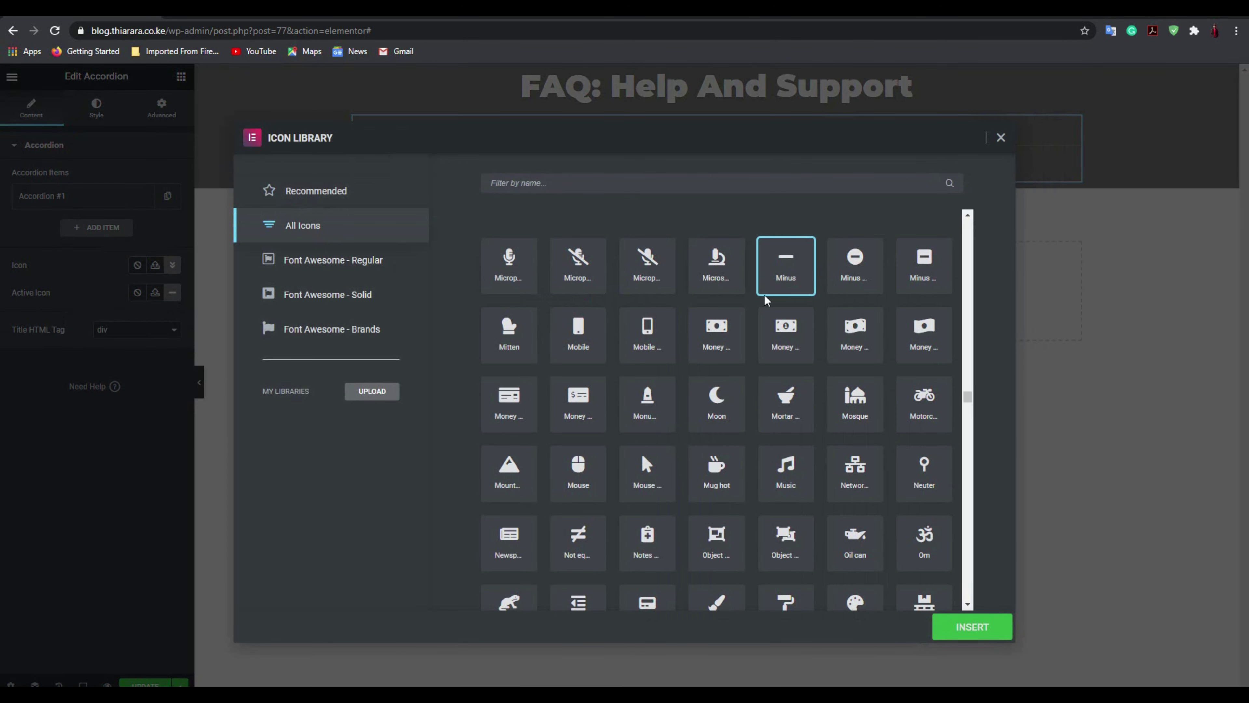
text(open)
click(582, 276)
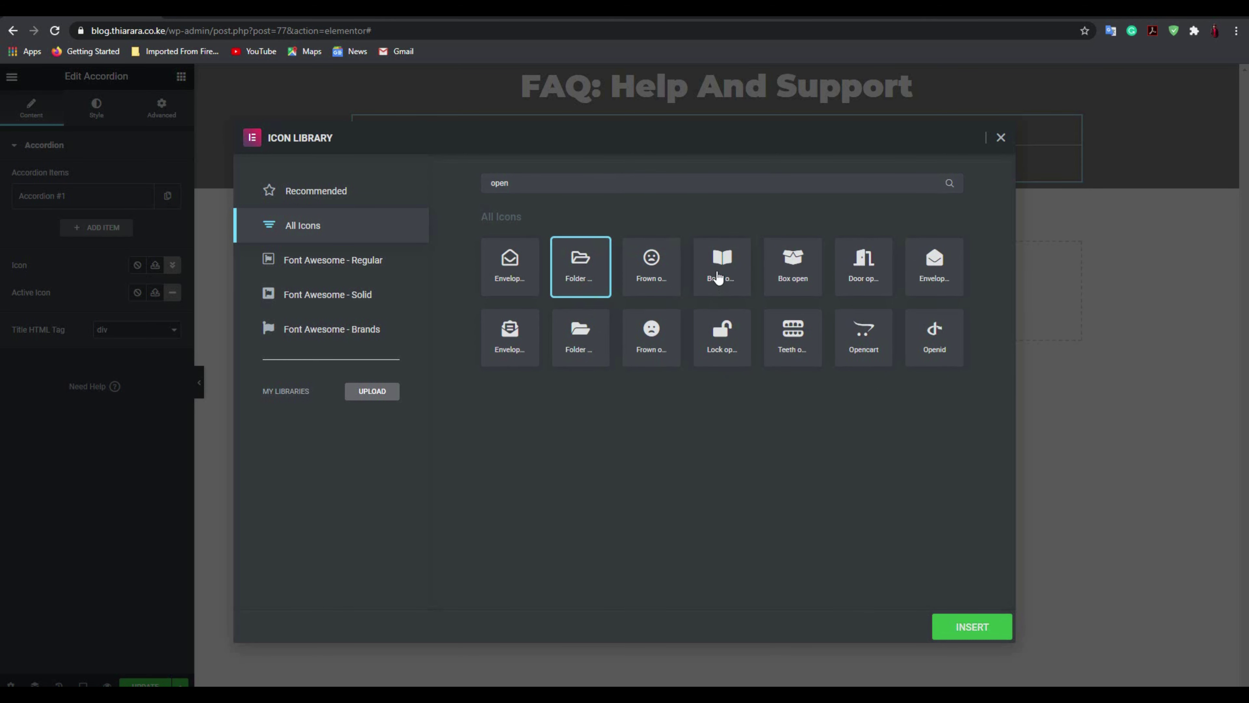
click(719, 280)
click(961, 629)
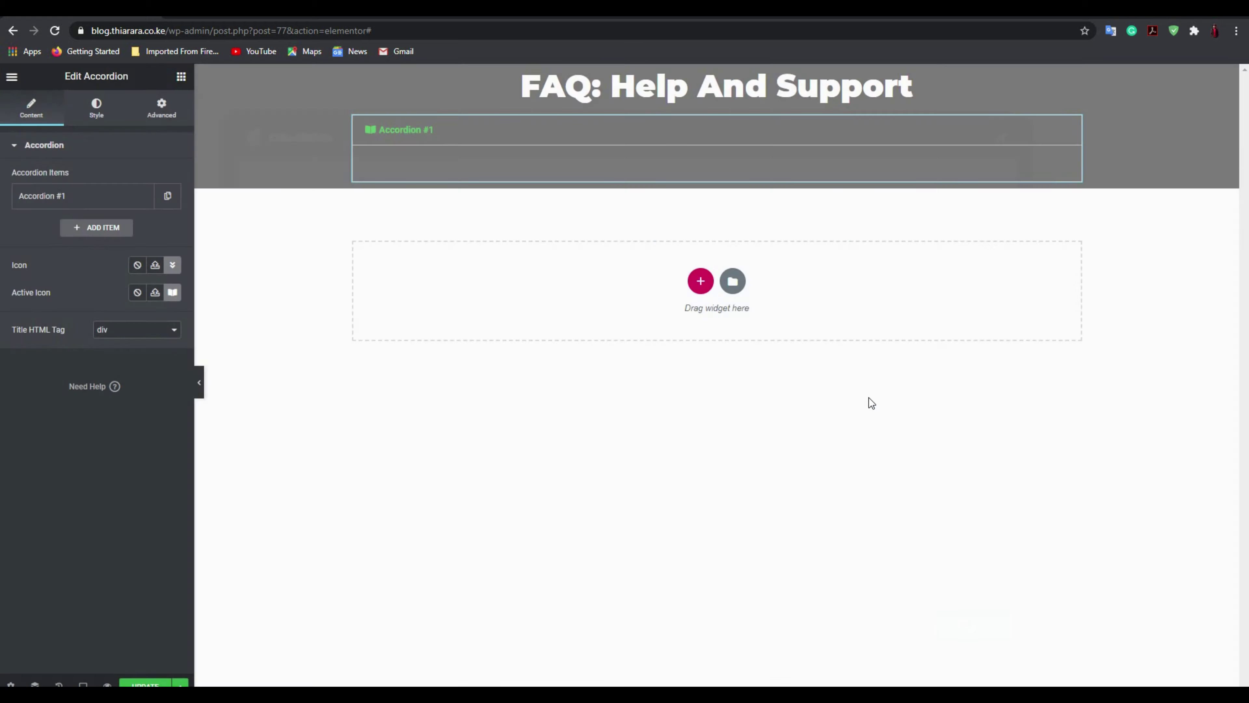
- Toggle the accordion item to check both icons, and set its title HTML tag to H1
click(365, 132)
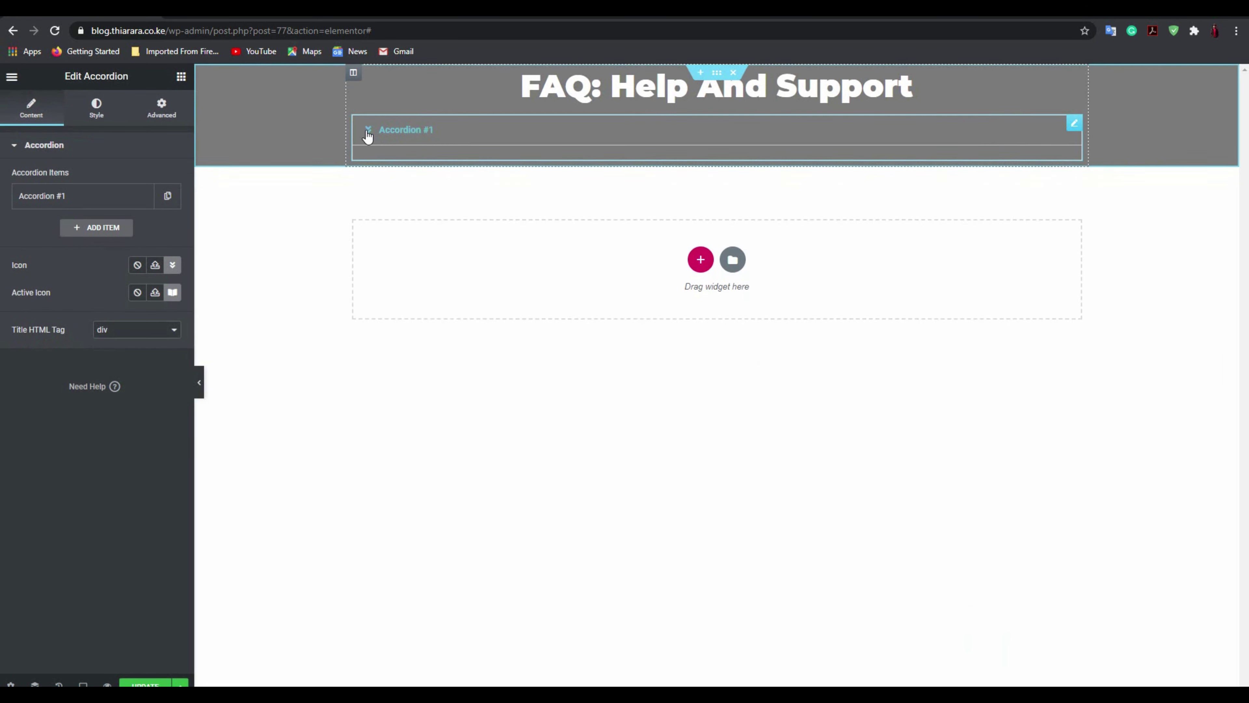
click(388, 137)
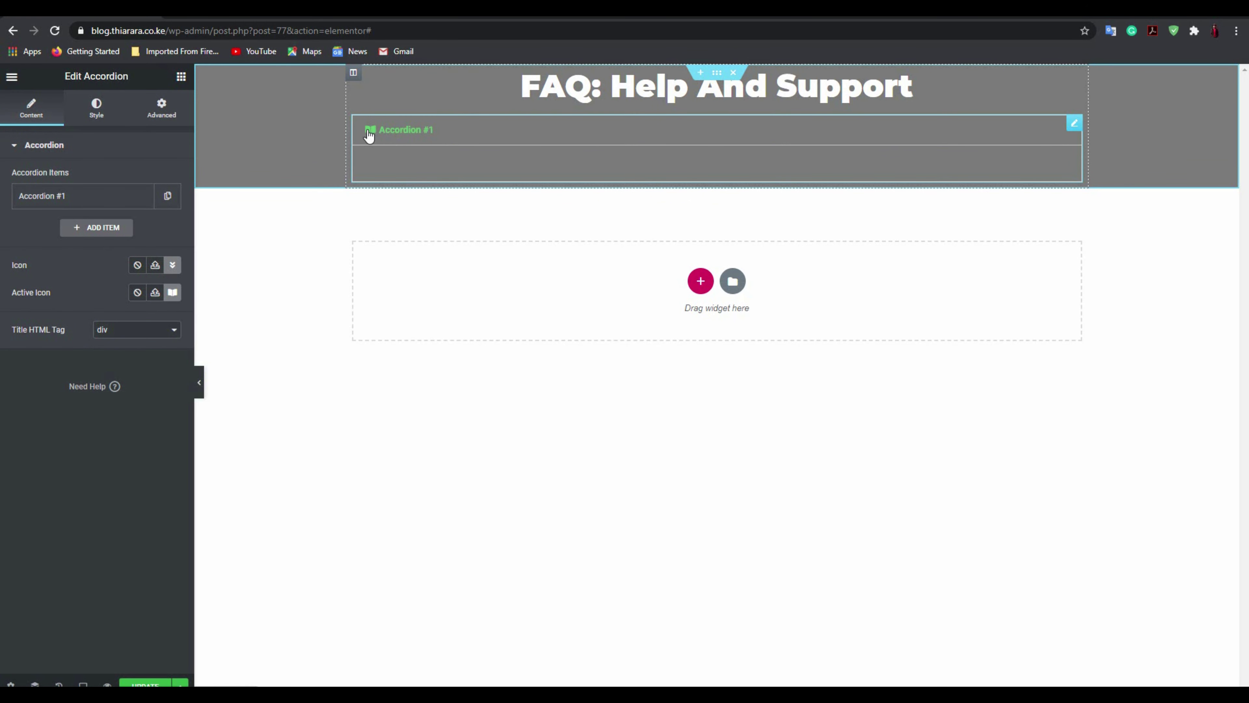
click(366, 135)
click(152, 336)
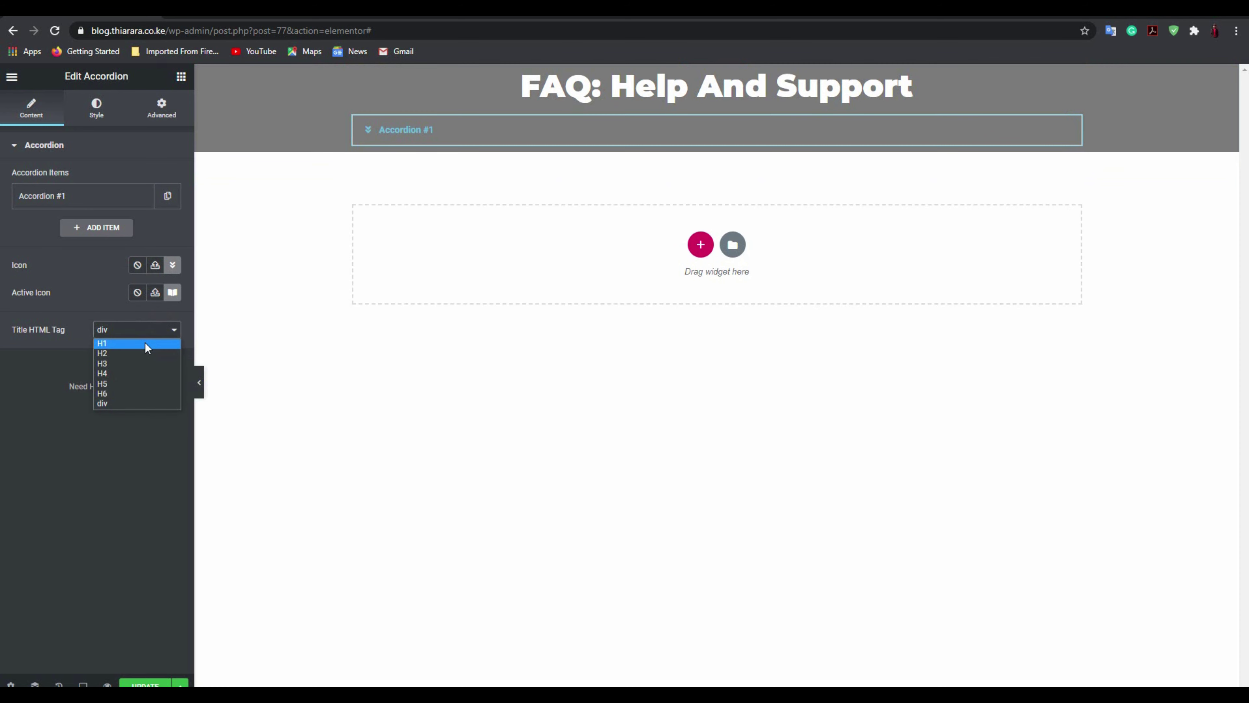
click(146, 343)
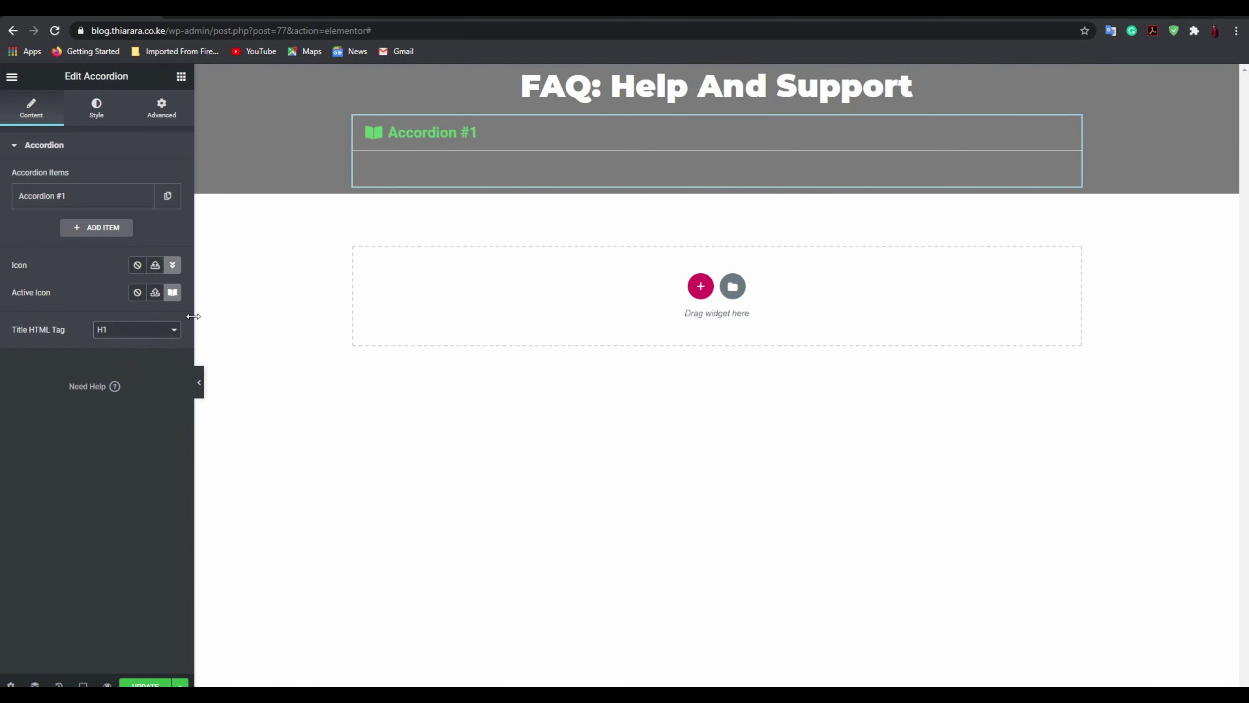
- Set the accordion's border width to 5 and its border color to black #000000
click(103, 113)
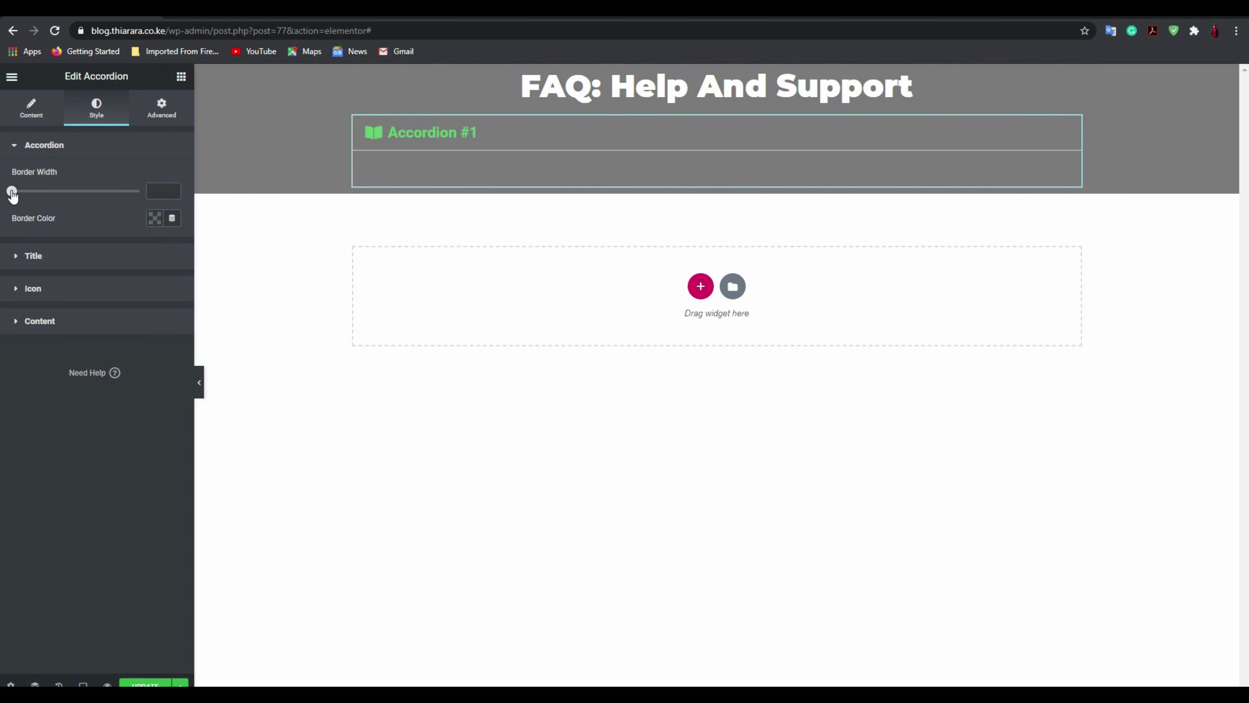
drag(12, 191, 63, 192)
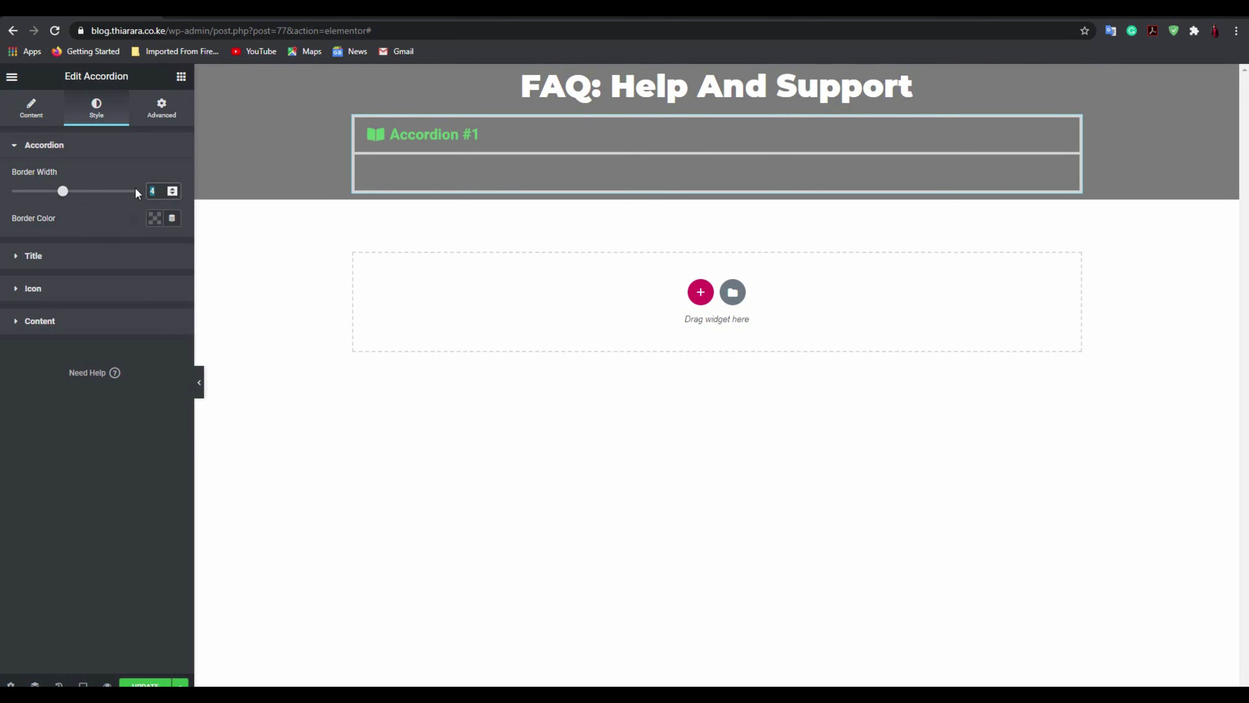
text(5)
click(161, 217)
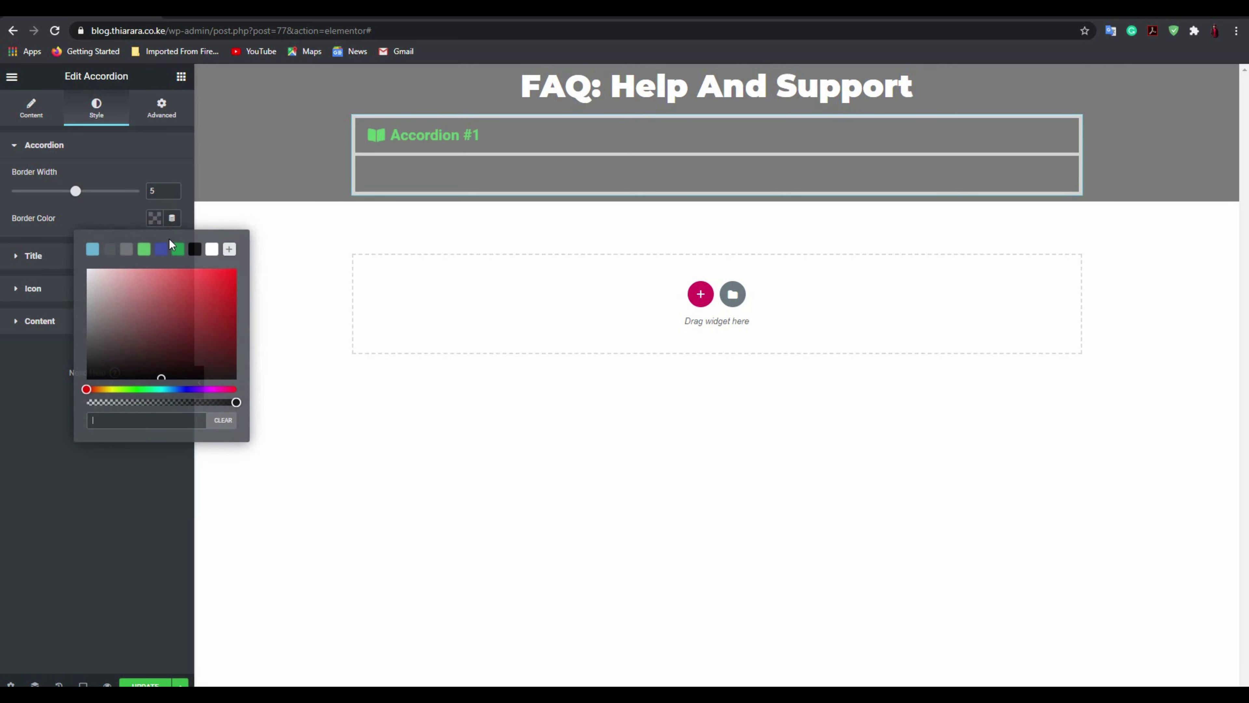
click(195, 250)
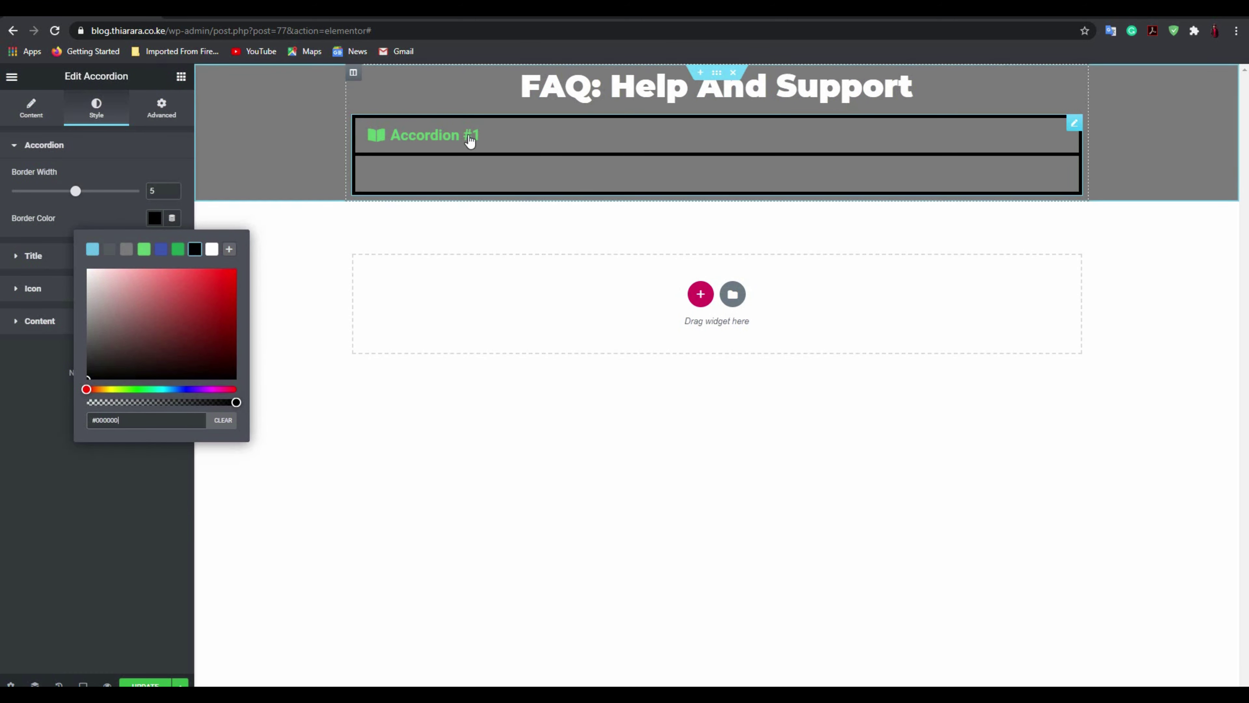
click(144, 157)
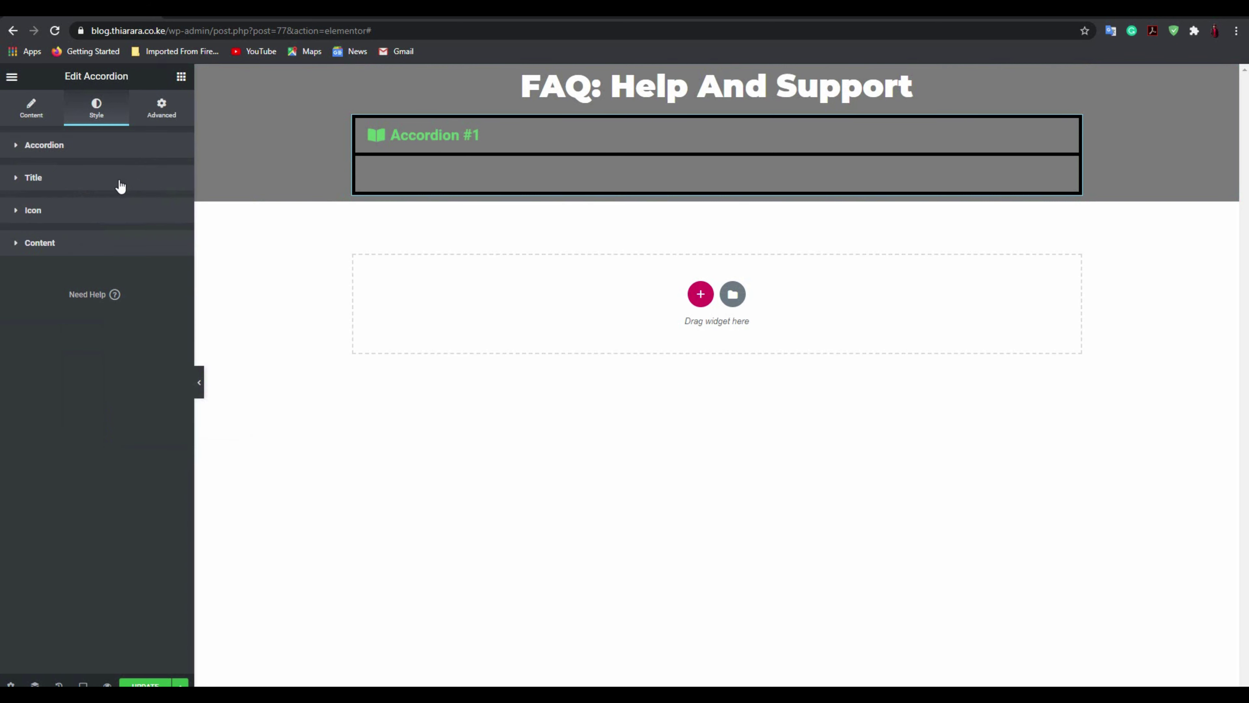
- Set the accordion title's background color to white #FFFFFF
click(86, 181)
click(153, 212)
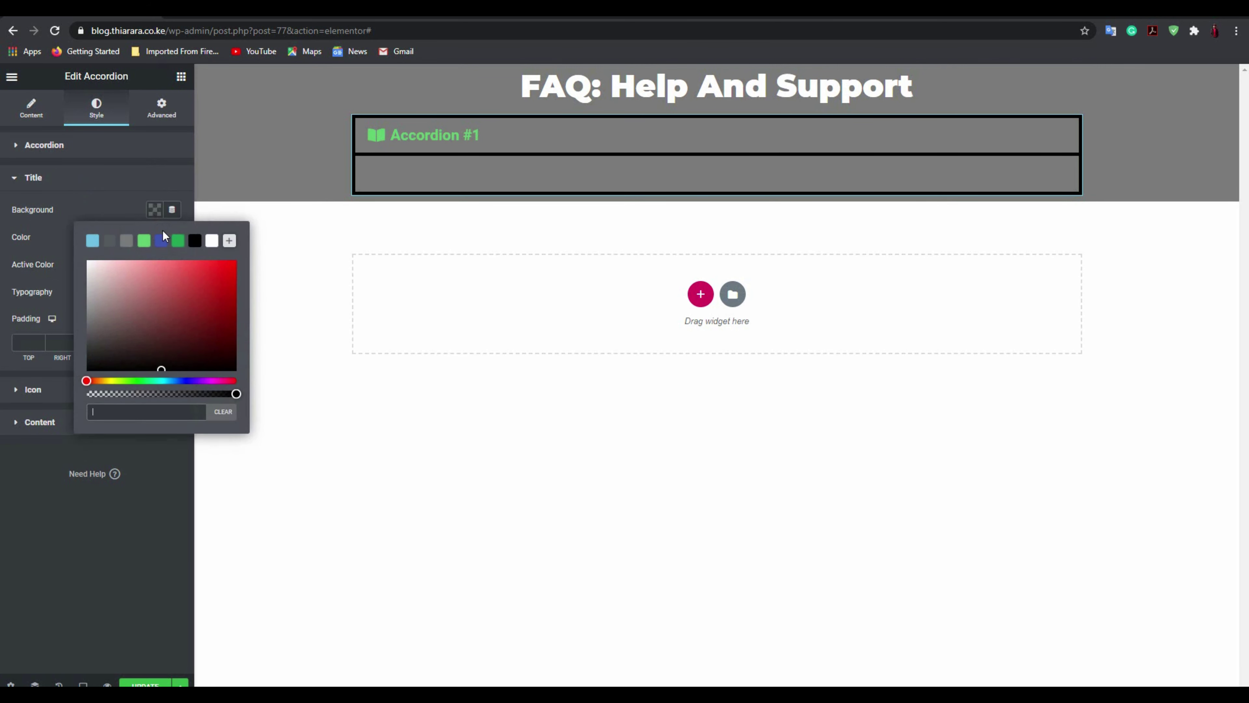
drag(203, 268, 232, 263)
drag(232, 263, 88, 261)
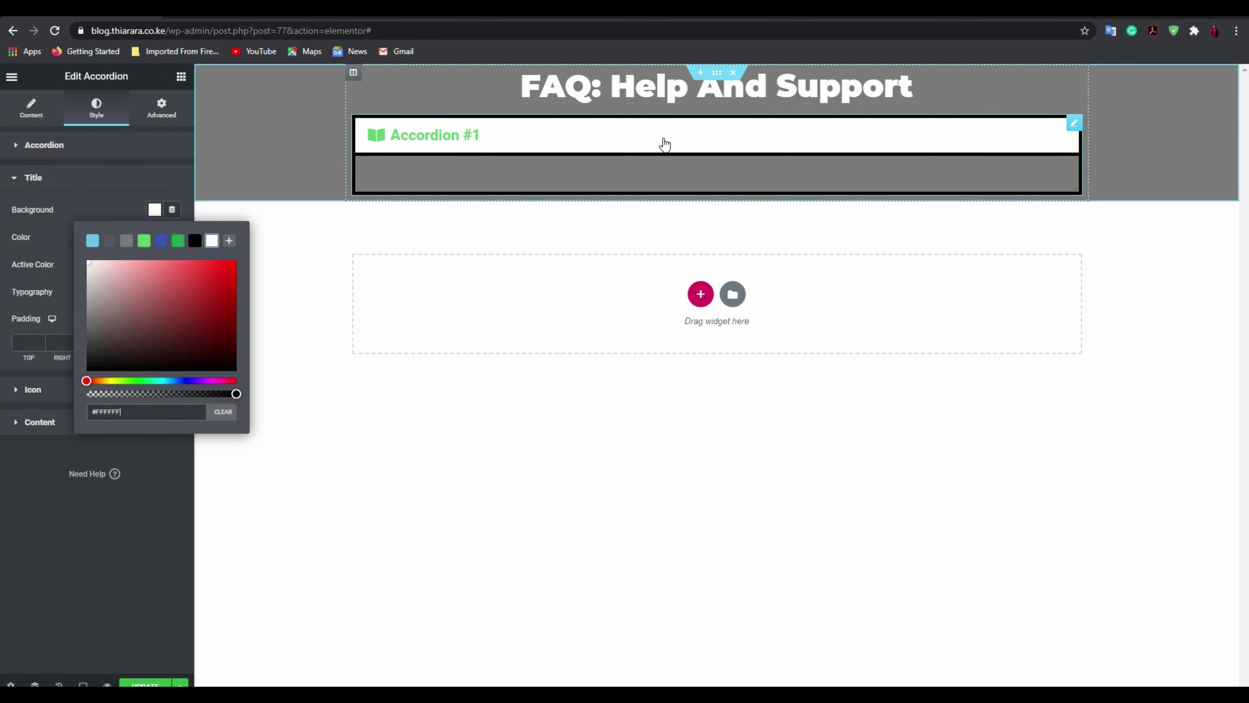
click(128, 198)
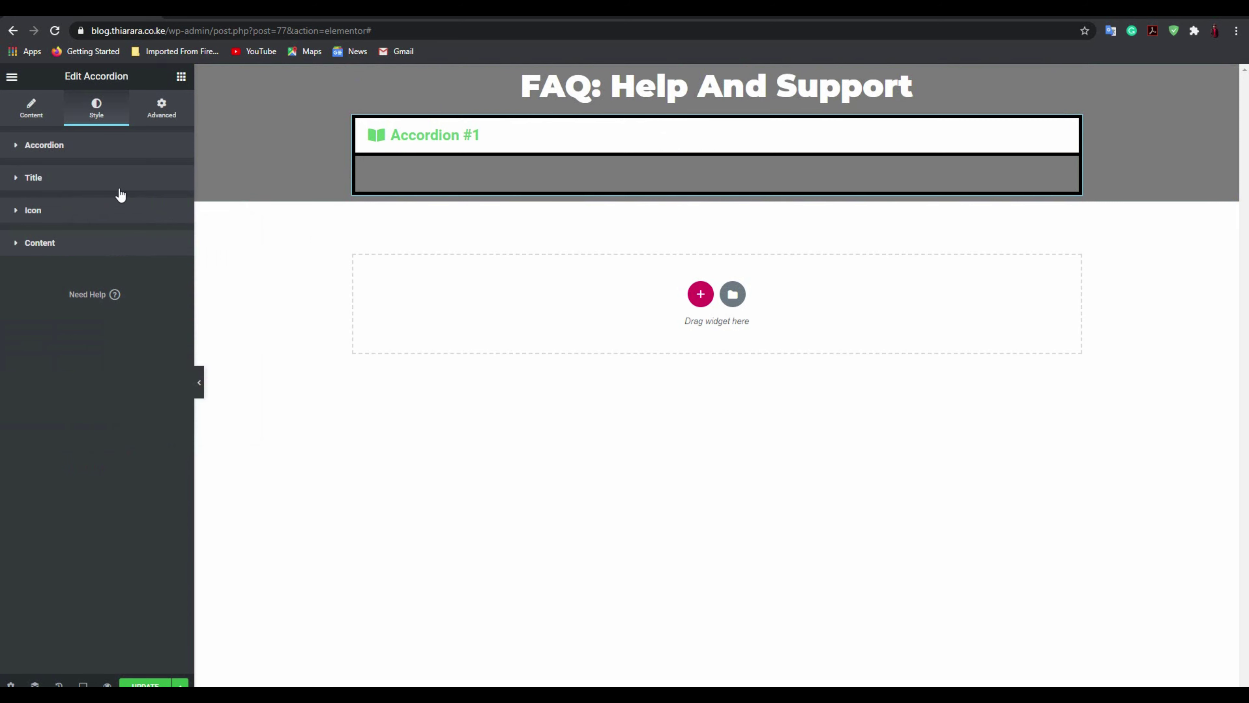
- Set the accordion title's text color to black #000000
click(116, 178)
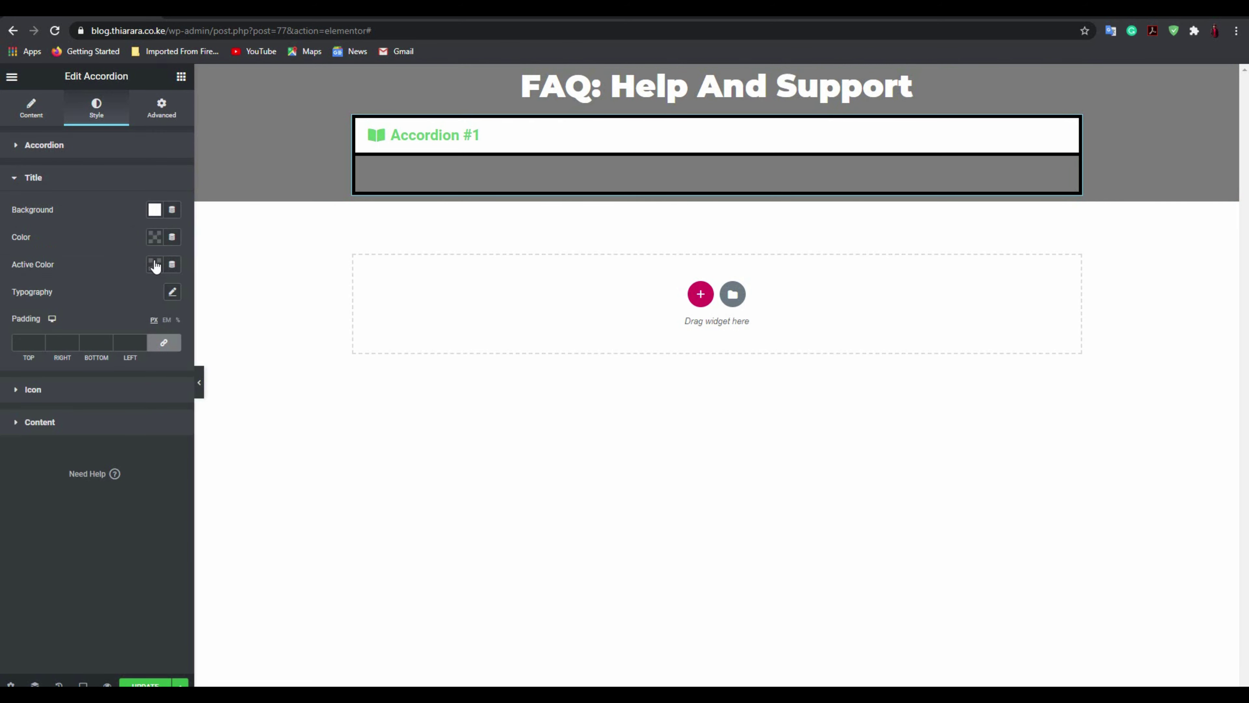
click(153, 238)
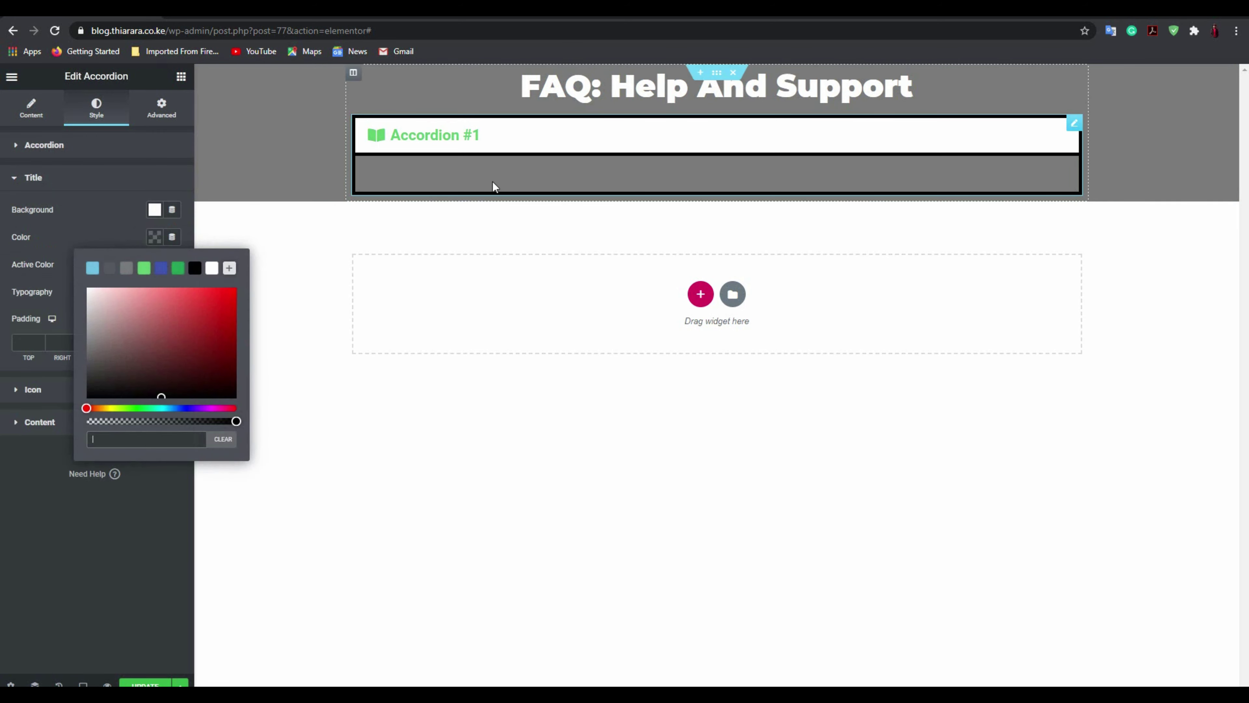
click(195, 268)
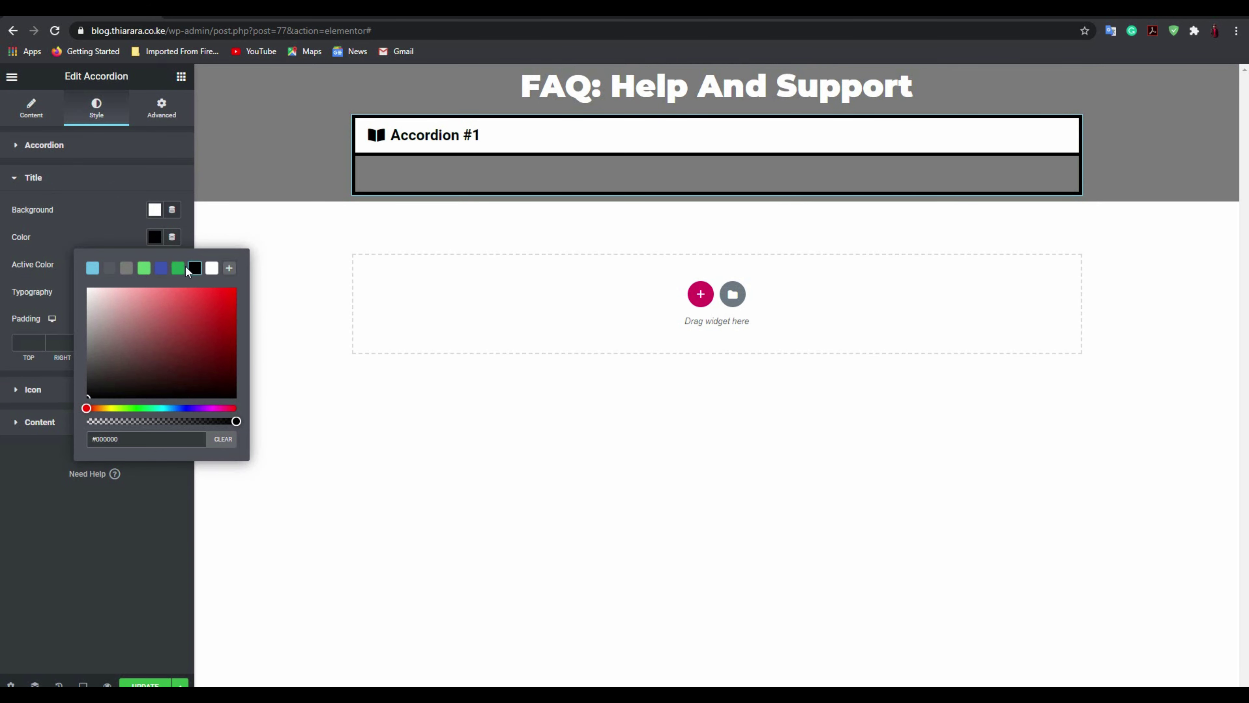
click(130, 235)
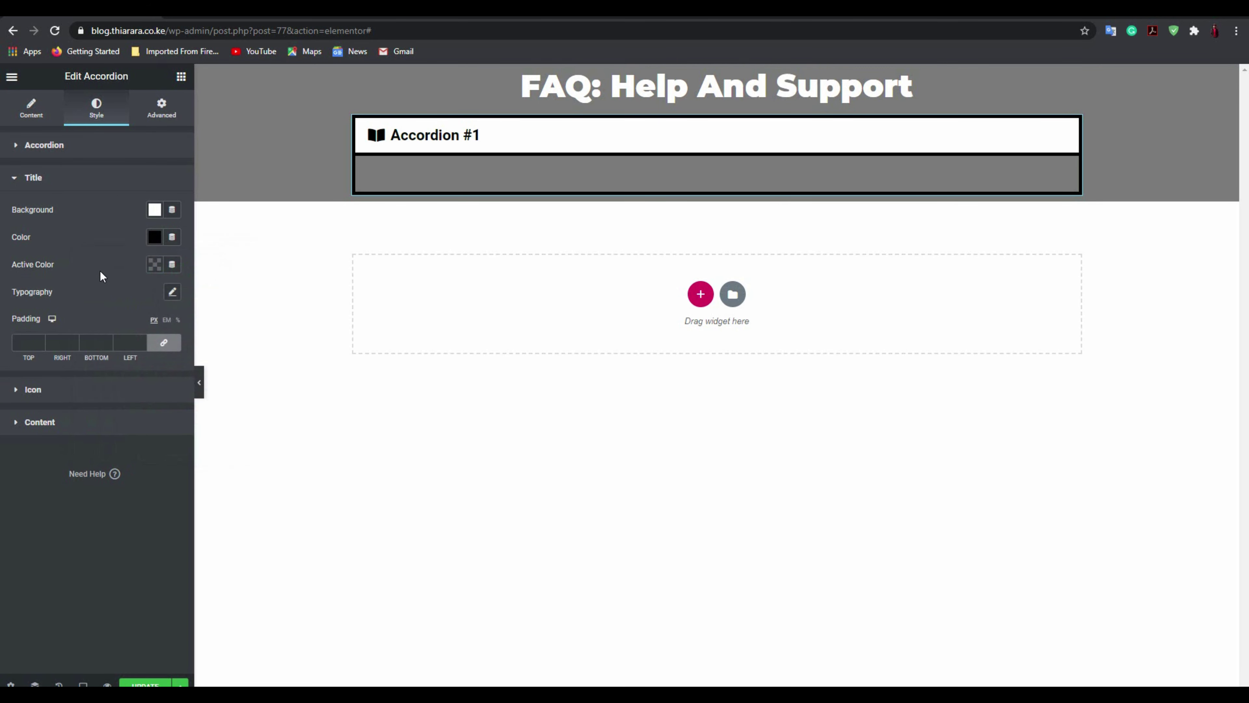
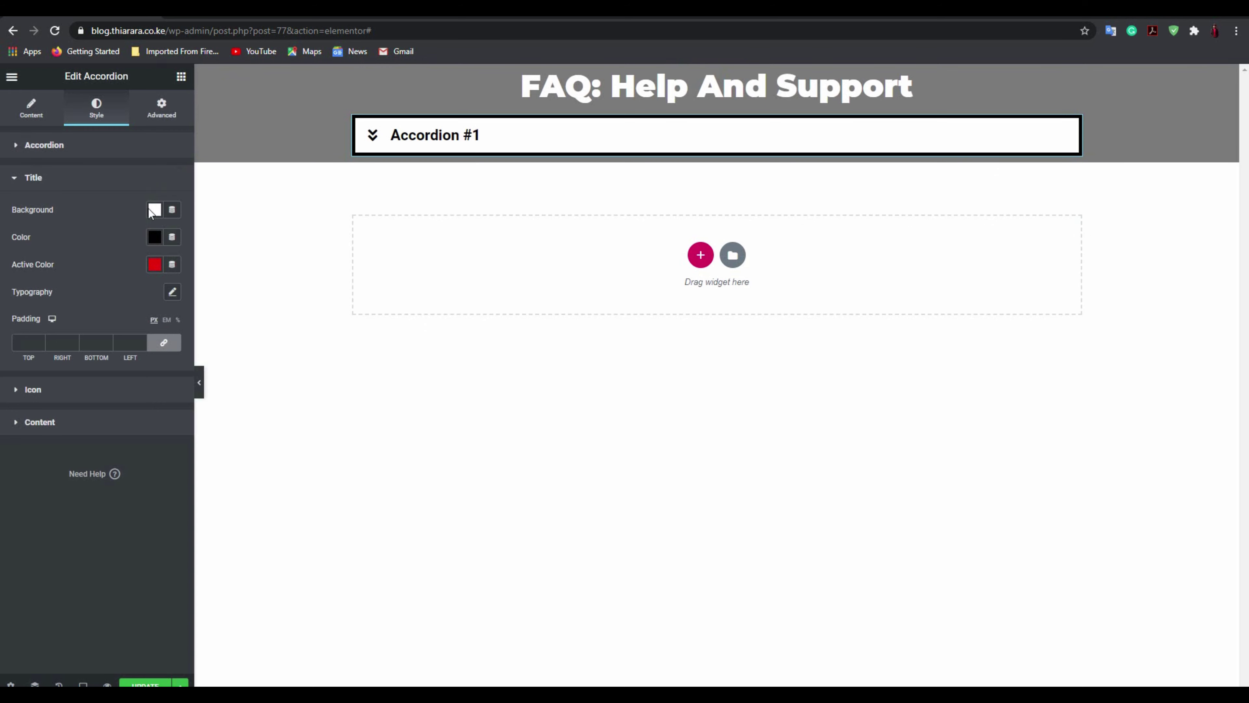
- Set the accordion title's typography to Montserrat, size 23 px, weight 900, with the Capitalize transform
click(172, 291)
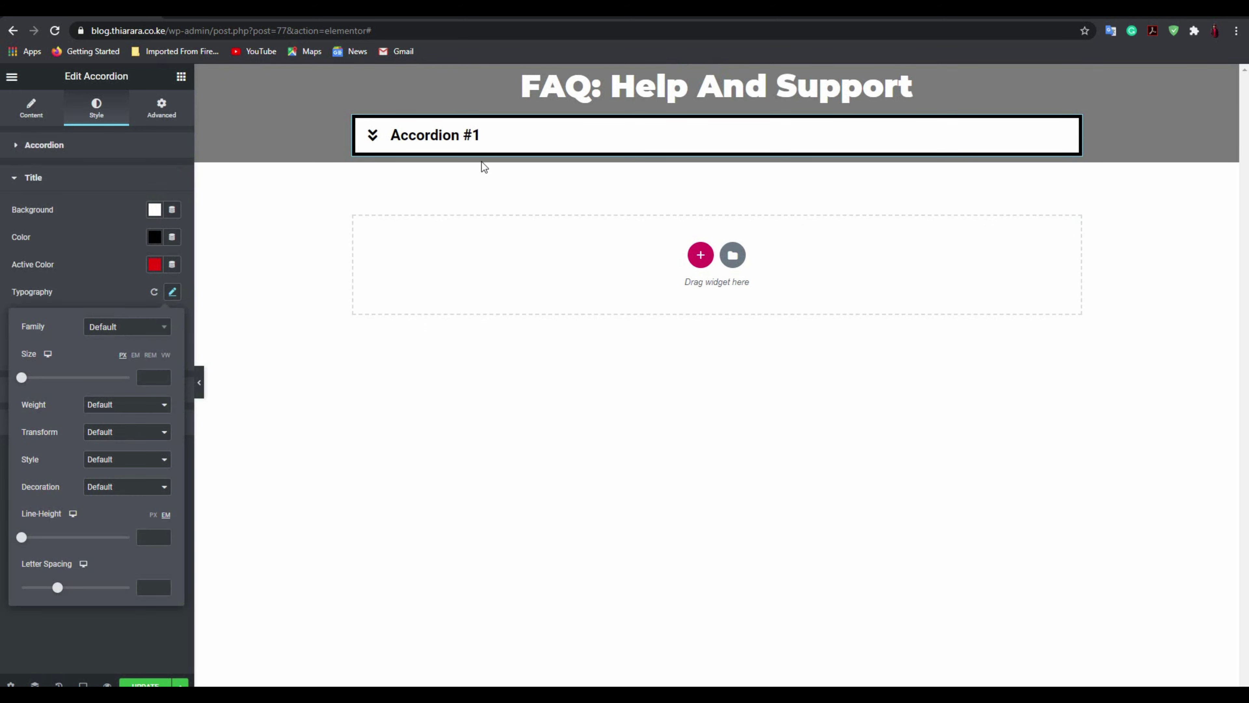
click(148, 328)
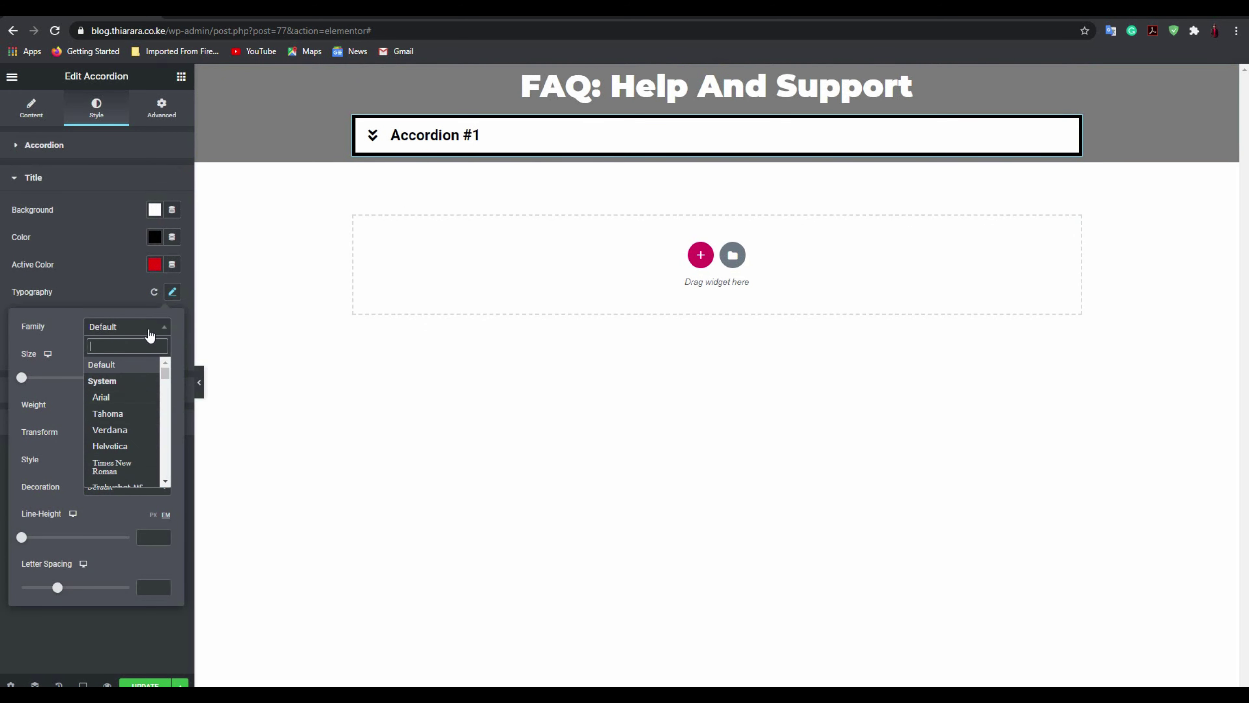
text(mont)
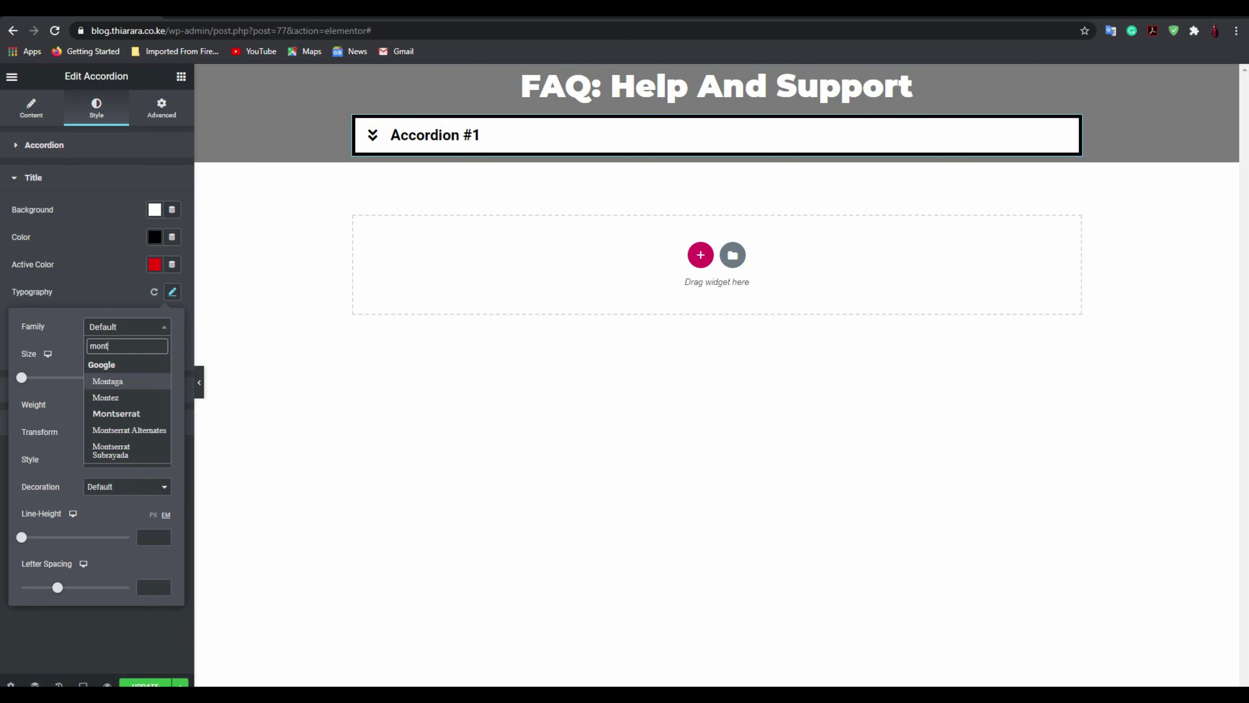
click(120, 414)
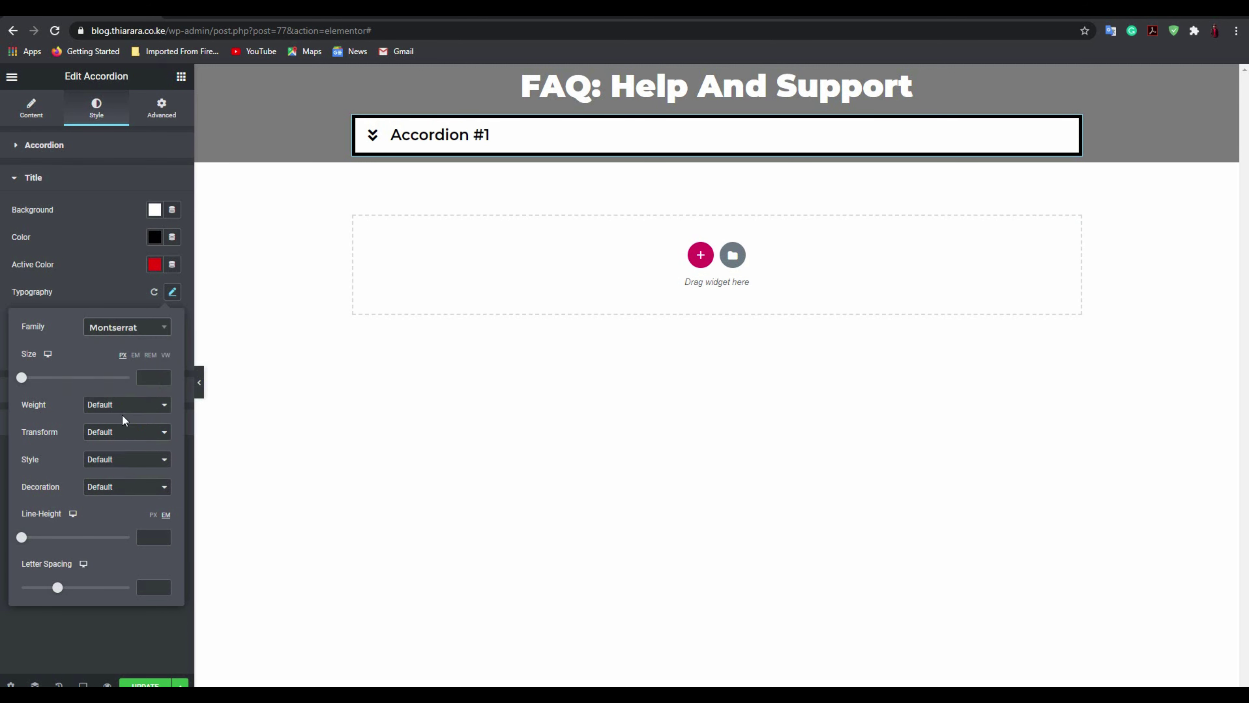
drag(25, 377, 32, 379)
click(109, 405)
click(112, 498)
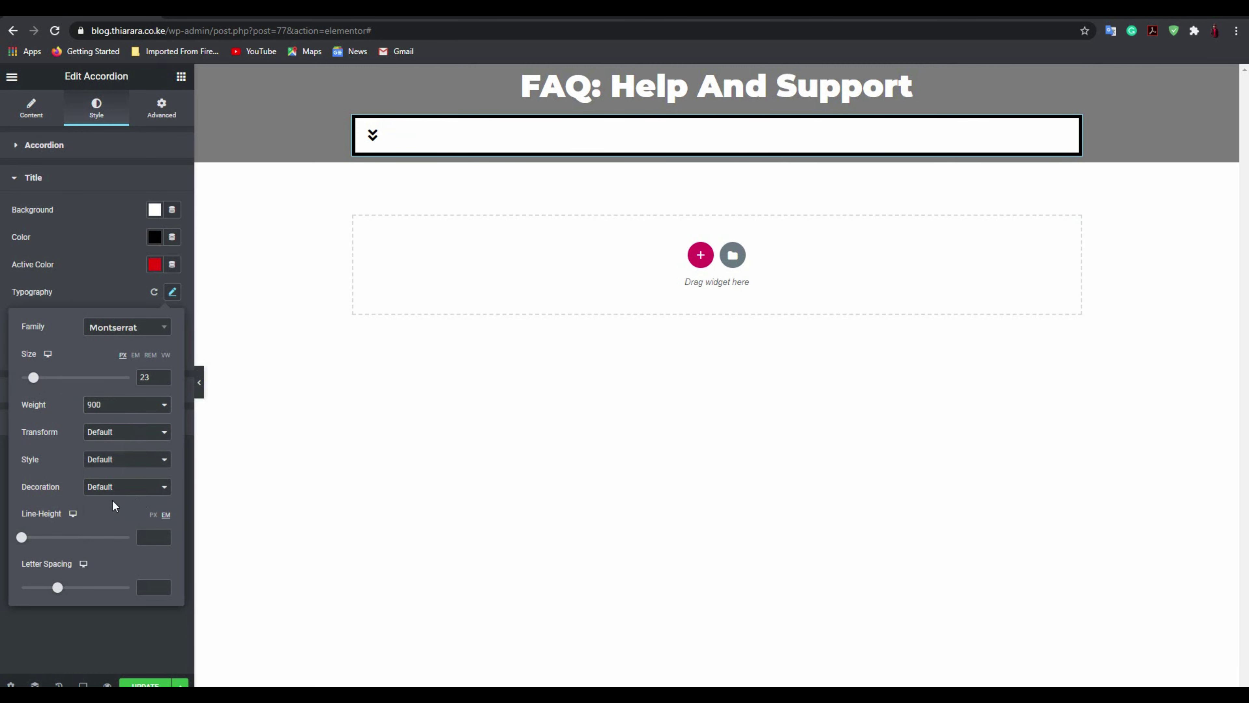
click(131, 433)
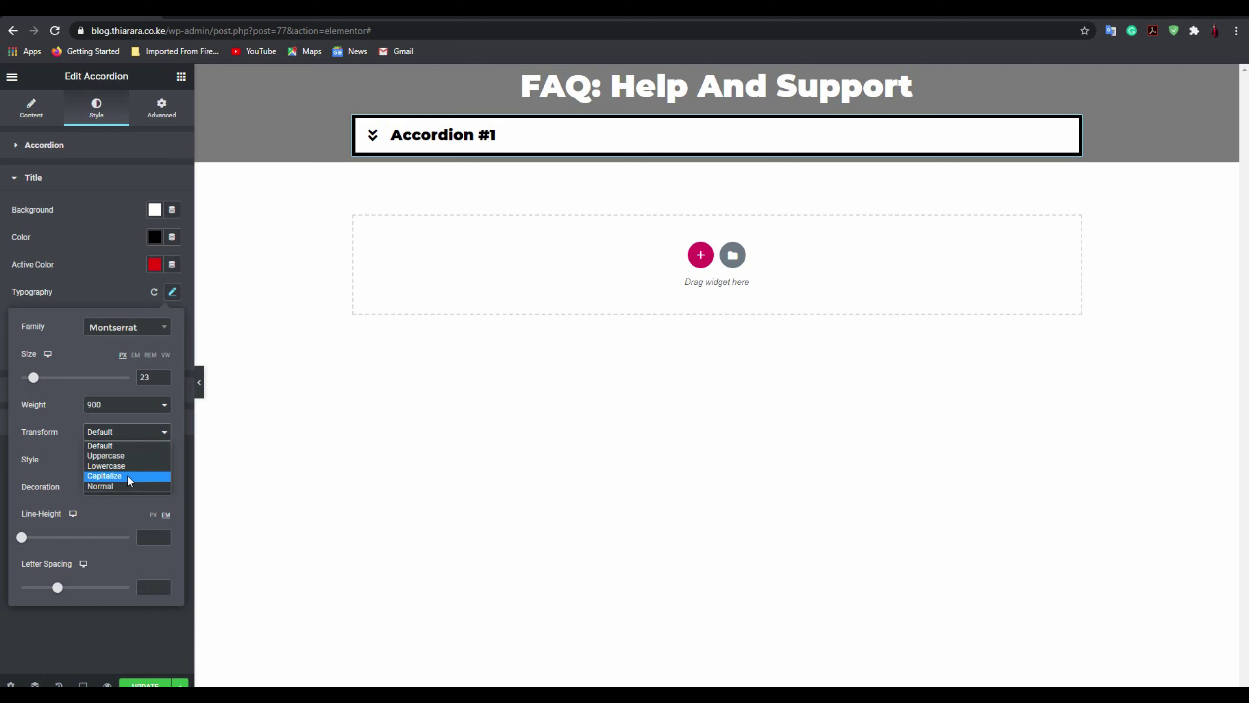
click(126, 474)
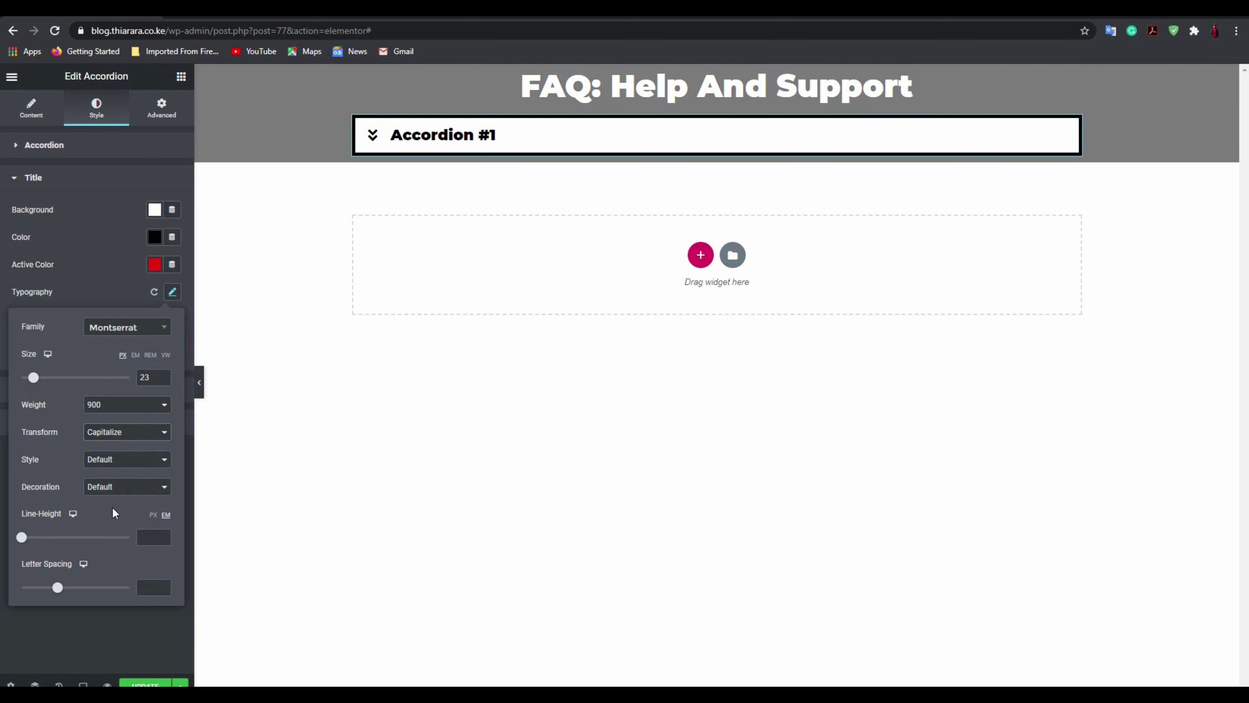
click(77, 621)
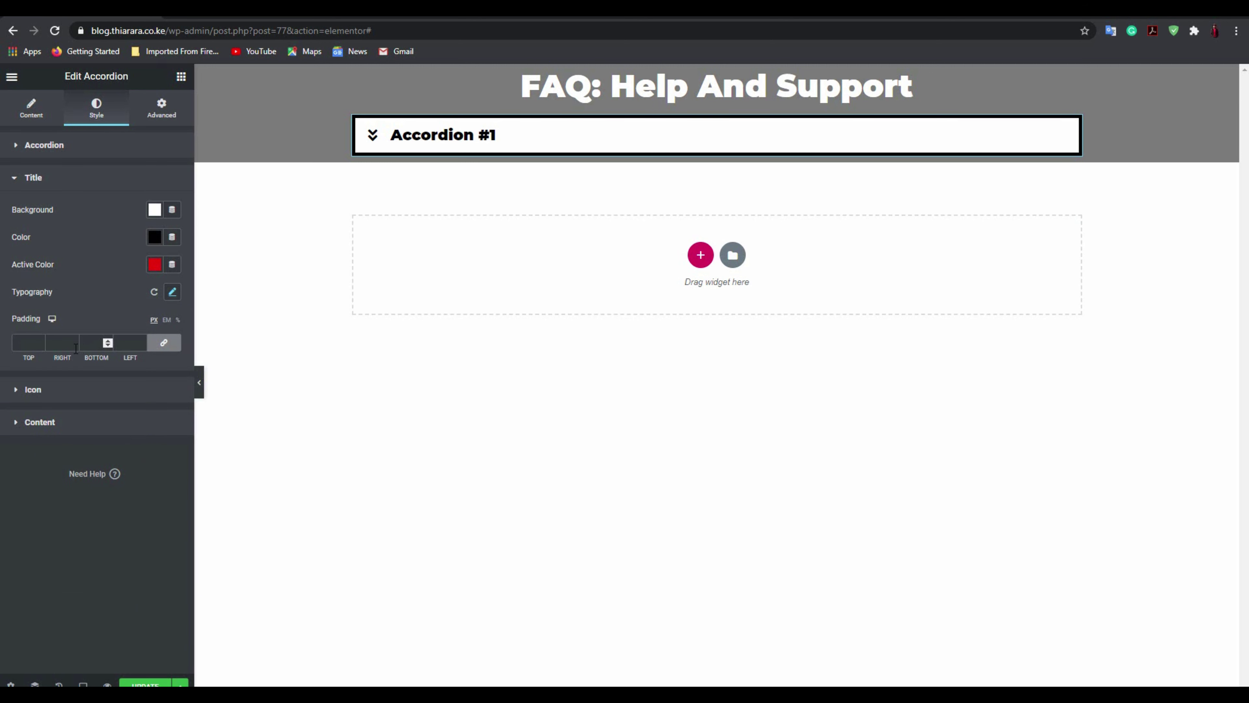
- Try a padding of 20 on all sides of the accordion title and clear the values again
click(31, 349)
text(20)
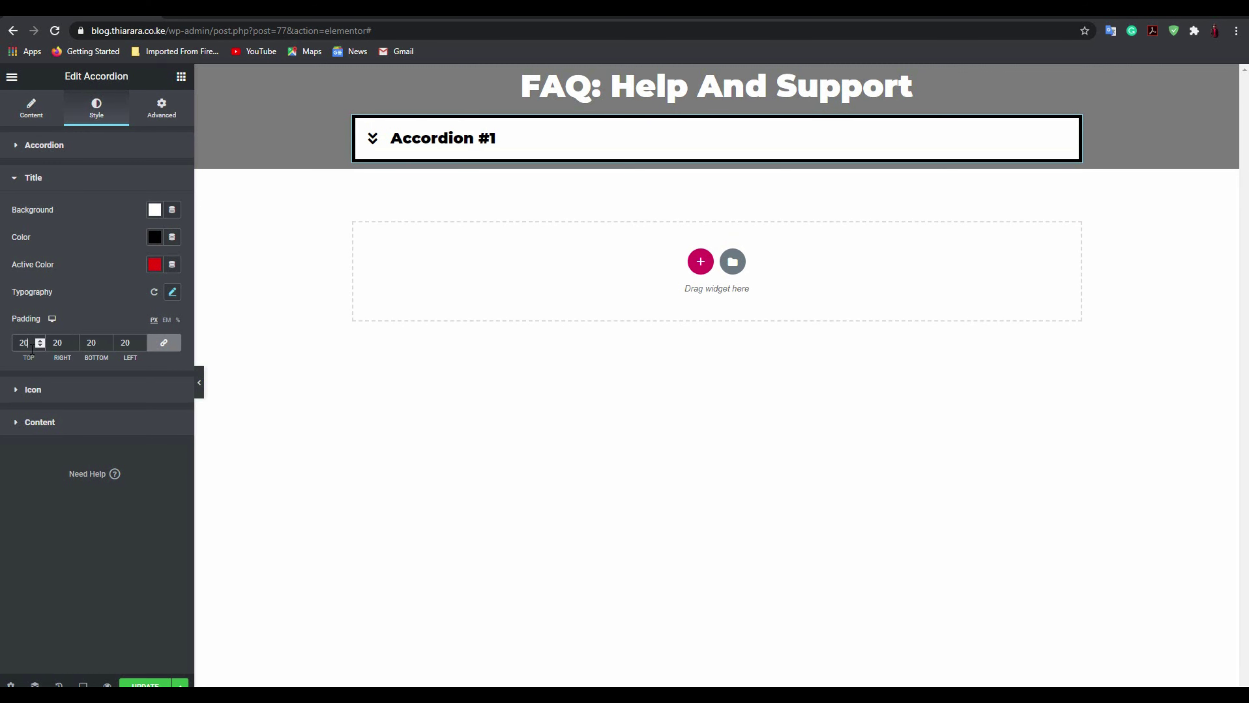
key(BackSpace)
key(BackSpace)
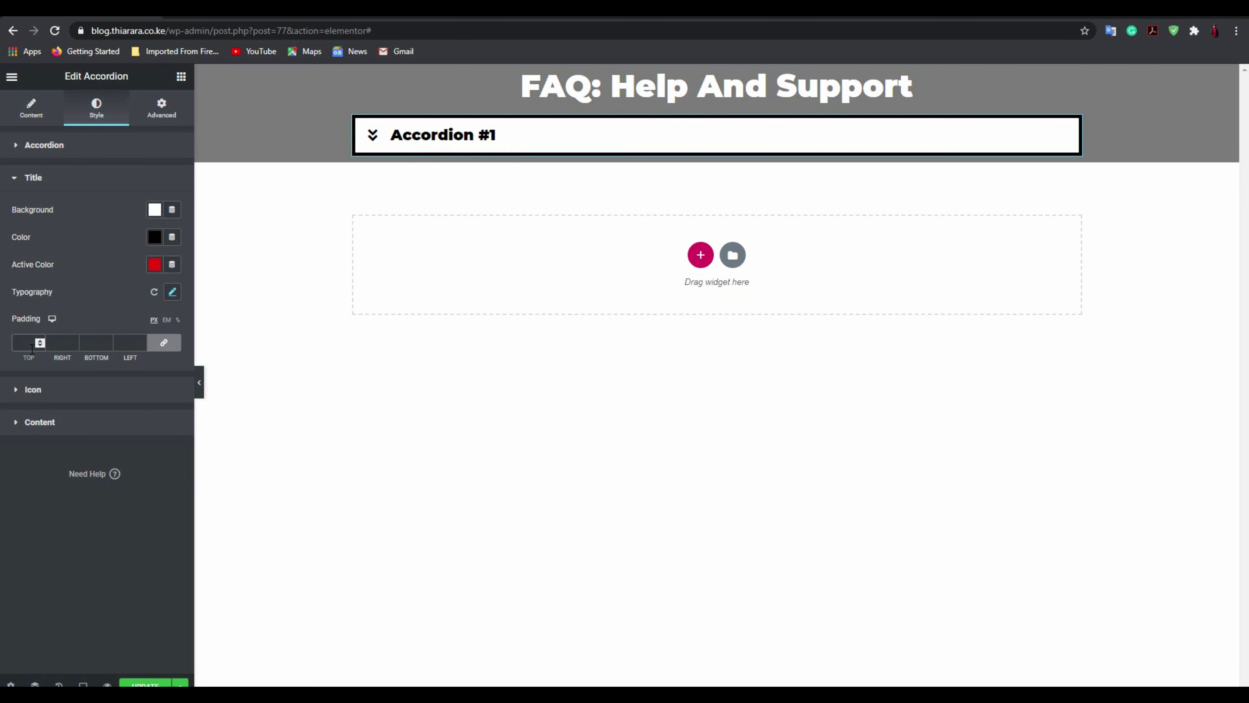
- Set the accordion title's padding to 30 on all sides and toggle the item to check its icon
text(30)
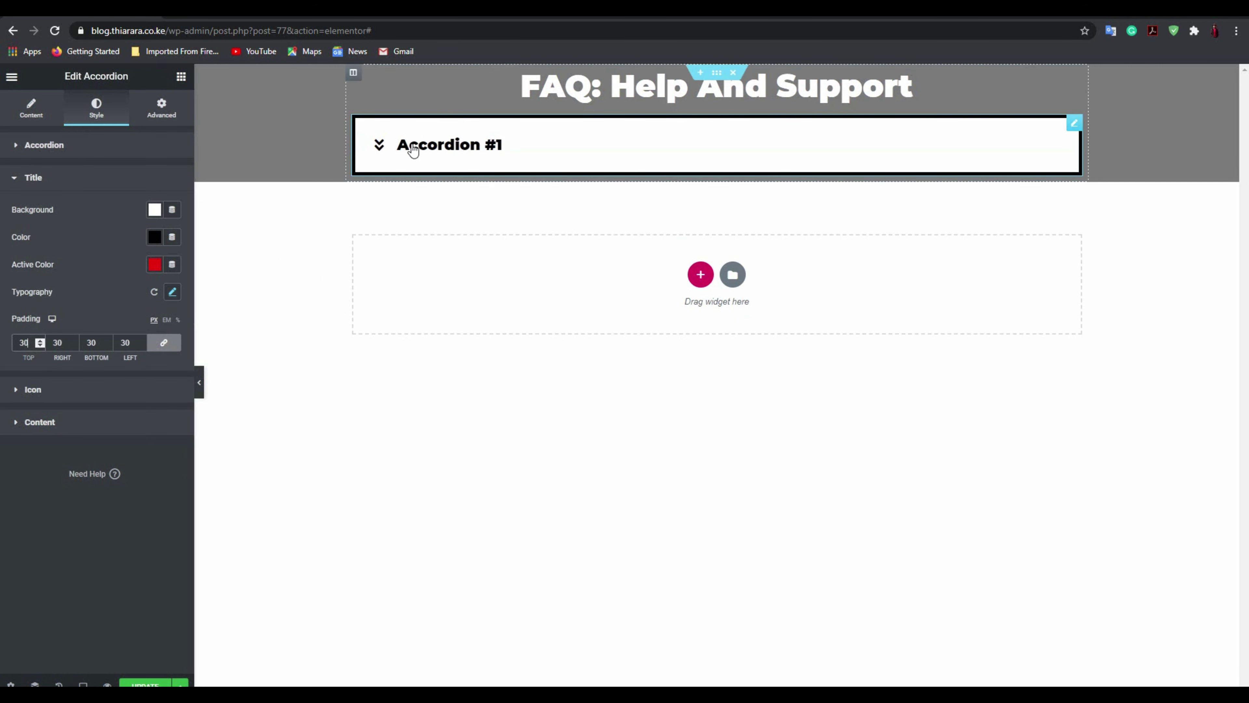
click(378, 155)
click(378, 156)
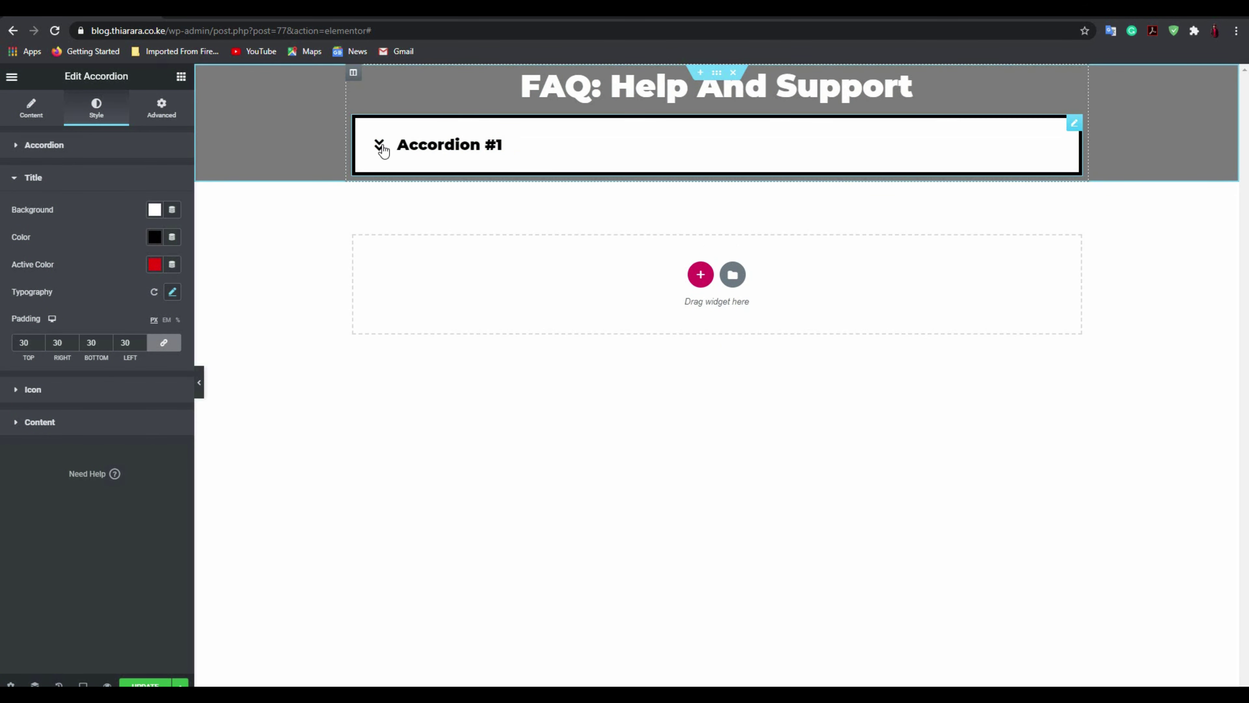
- Align the accordion icon to the end of the title and toggle the item to check its placement
click(72, 391)
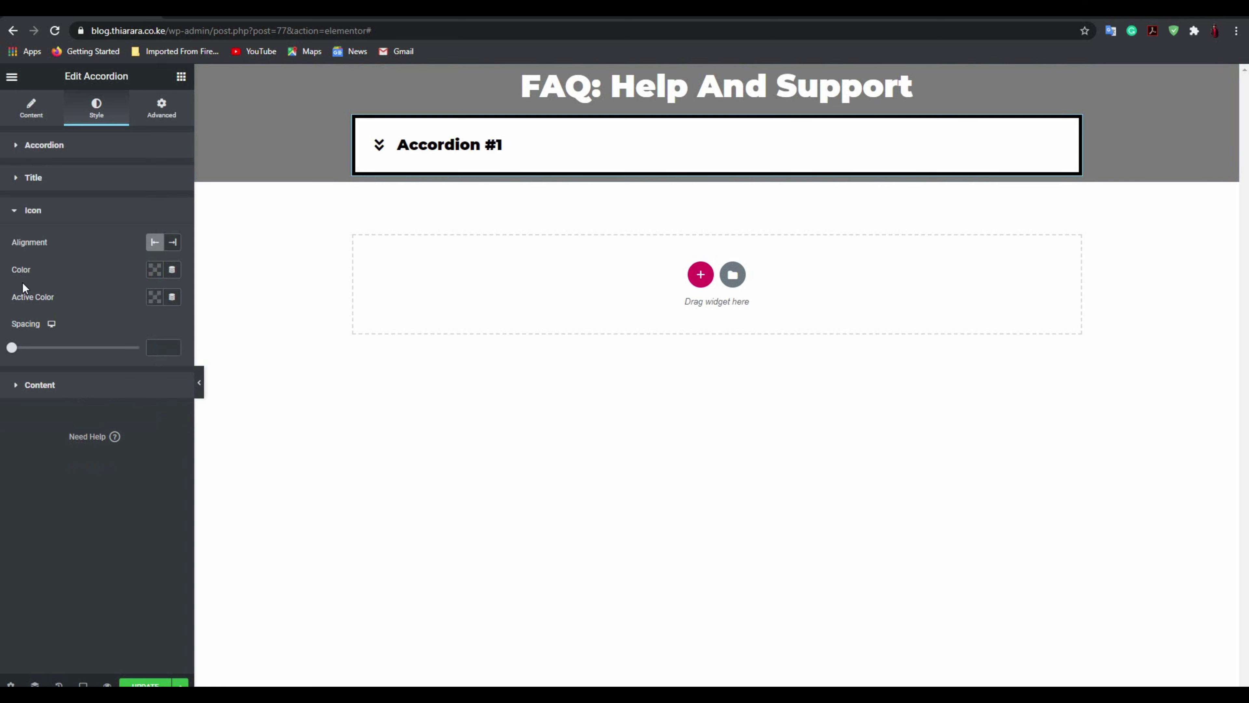
click(174, 243)
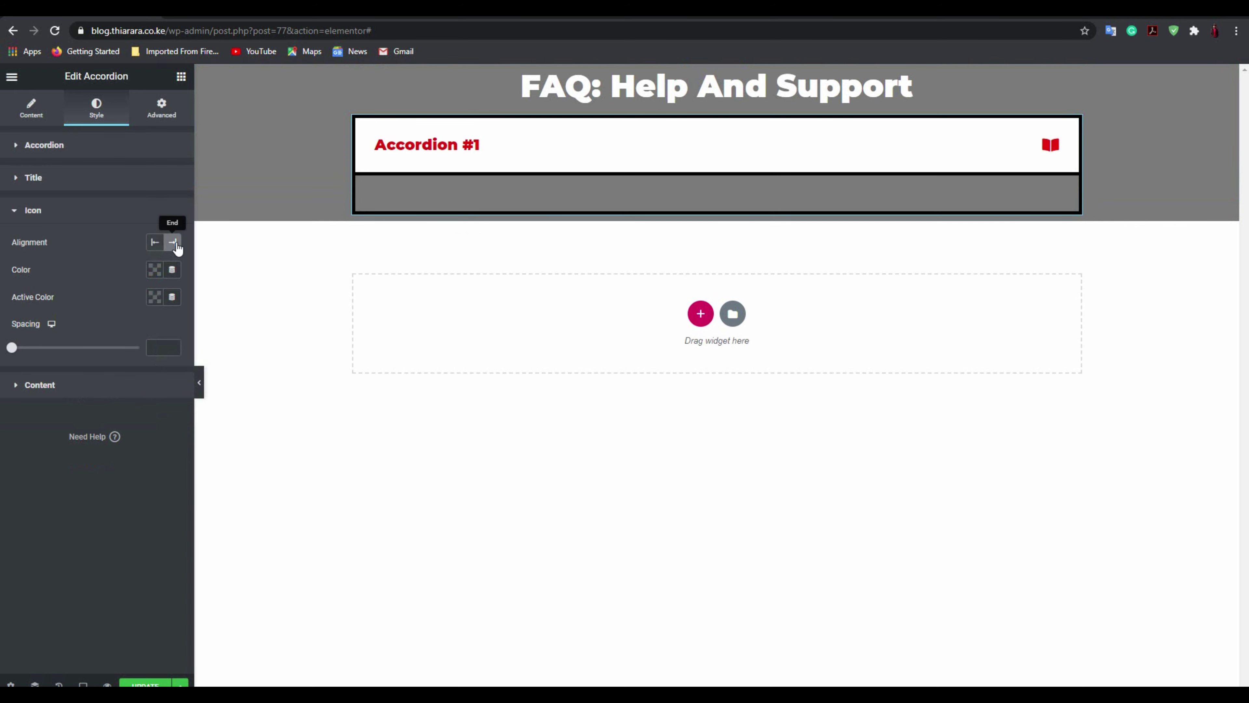
click(154, 243)
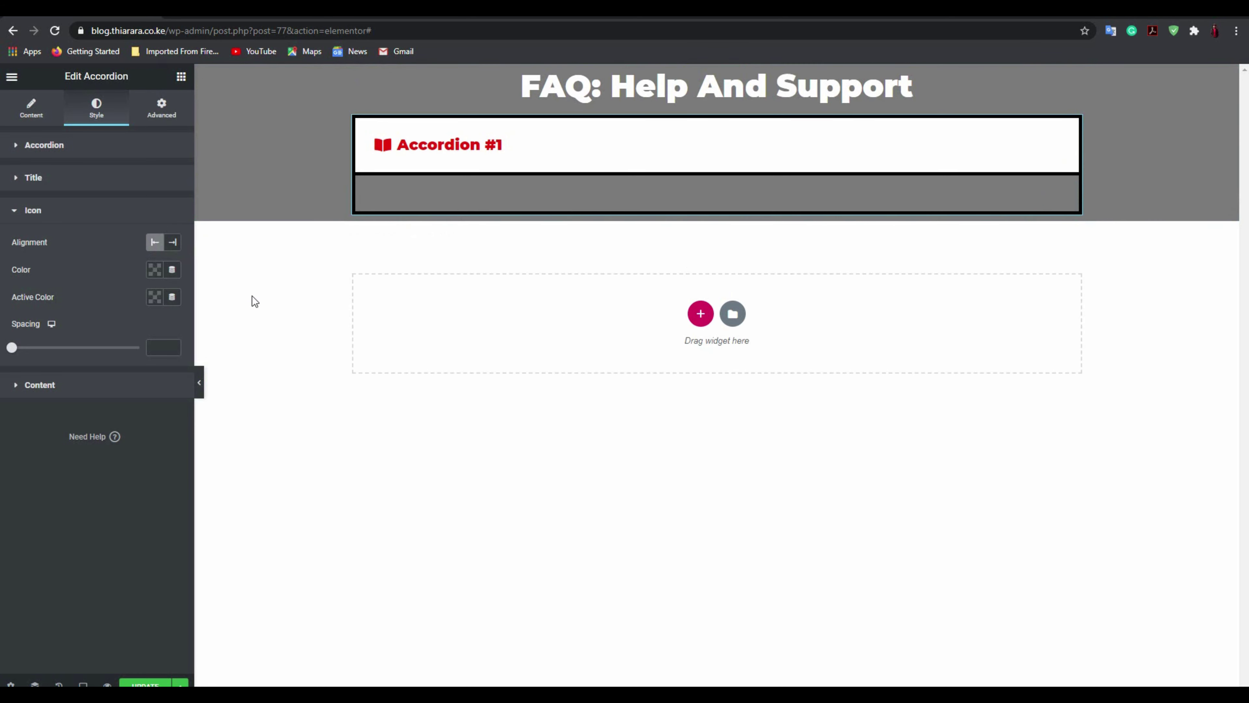
click(176, 248)
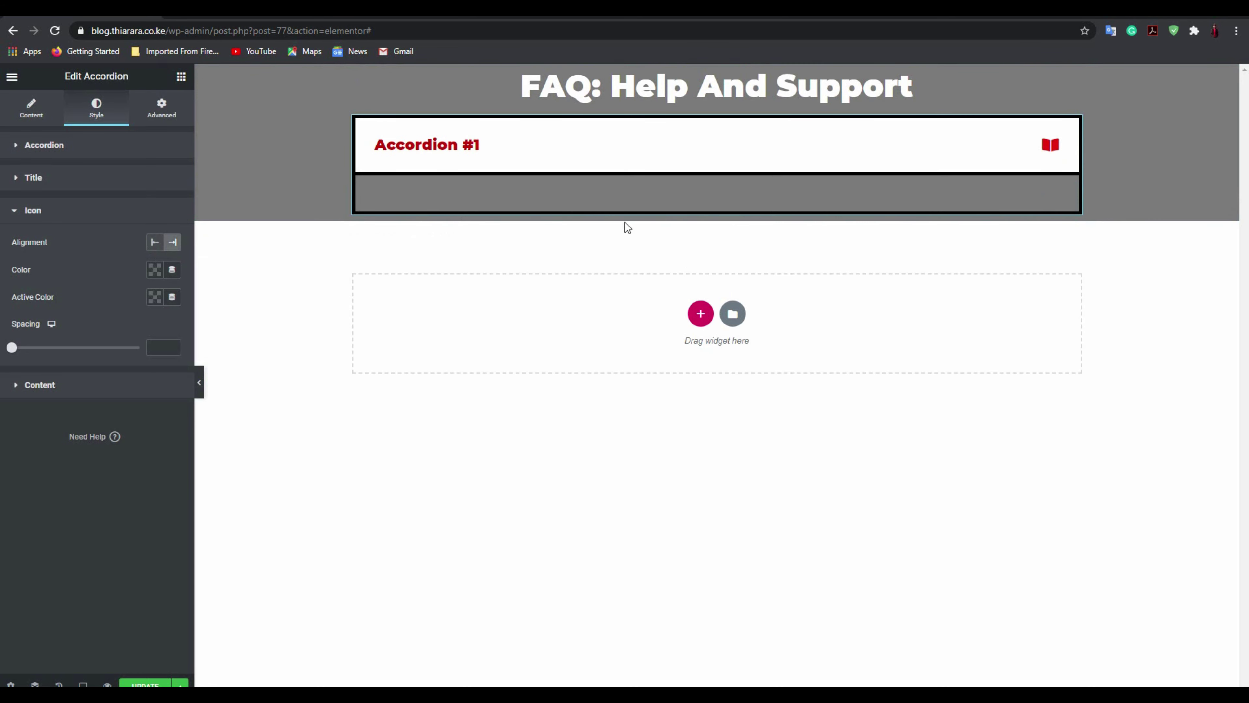
click(1052, 151)
click(1053, 151)
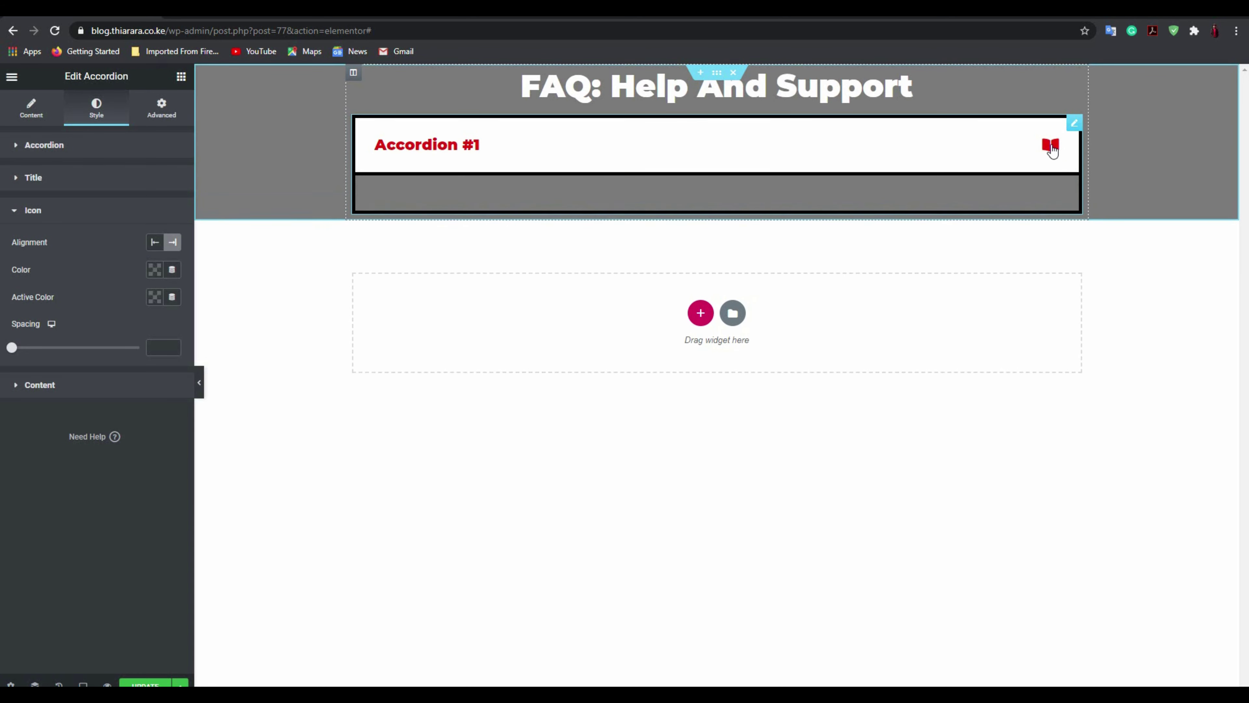
click(1052, 151)
click(1052, 151)
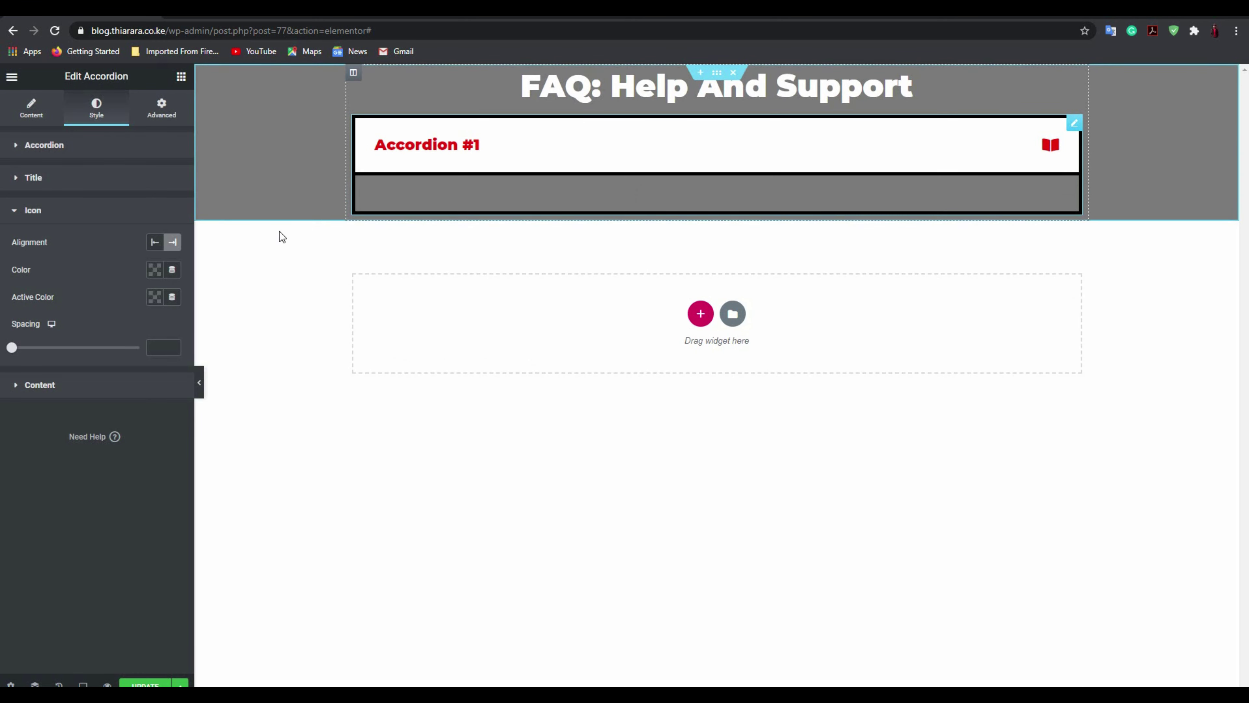
- Try the start alignment for the accordion icon, toggle the item, and return the icon to the end
click(159, 243)
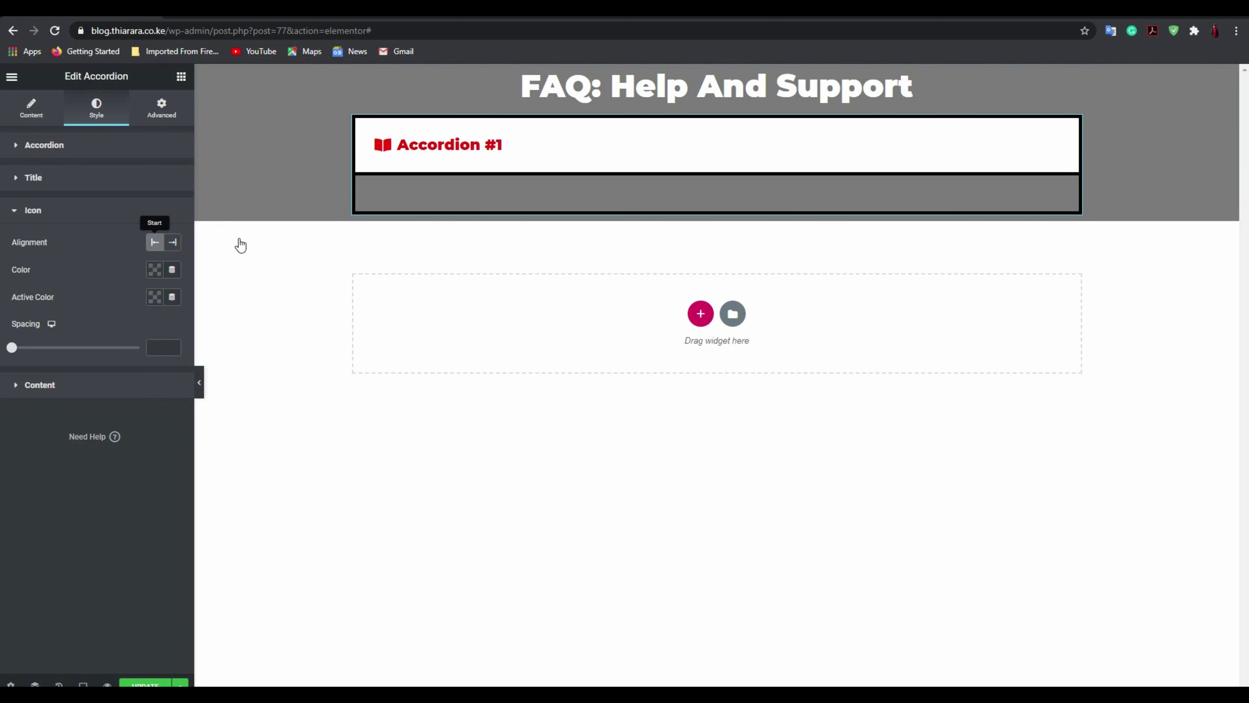
click(386, 149)
click(387, 151)
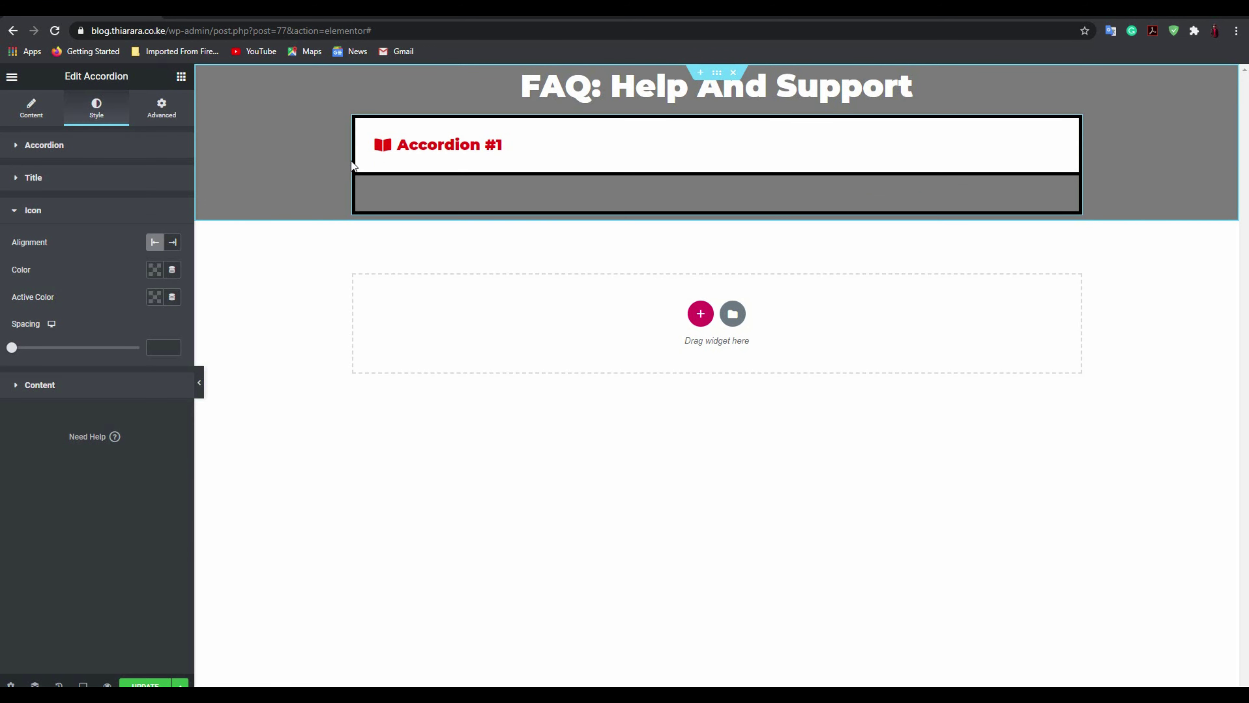
click(388, 150)
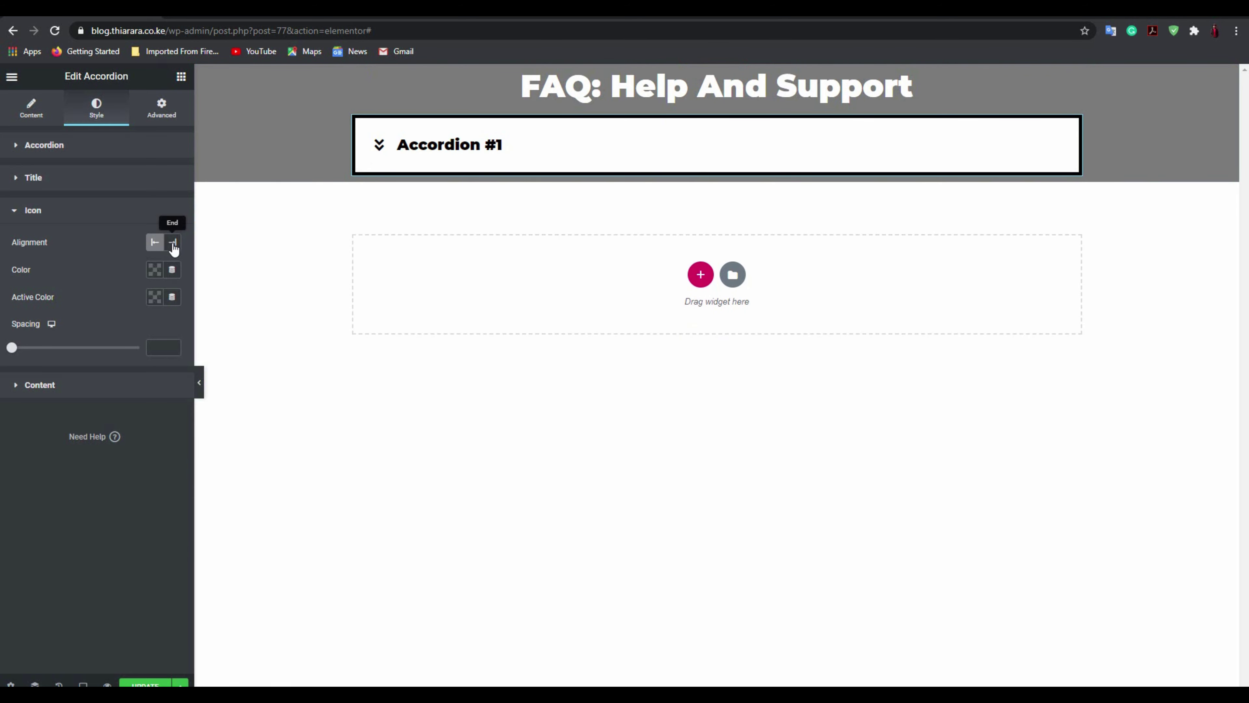
click(173, 243)
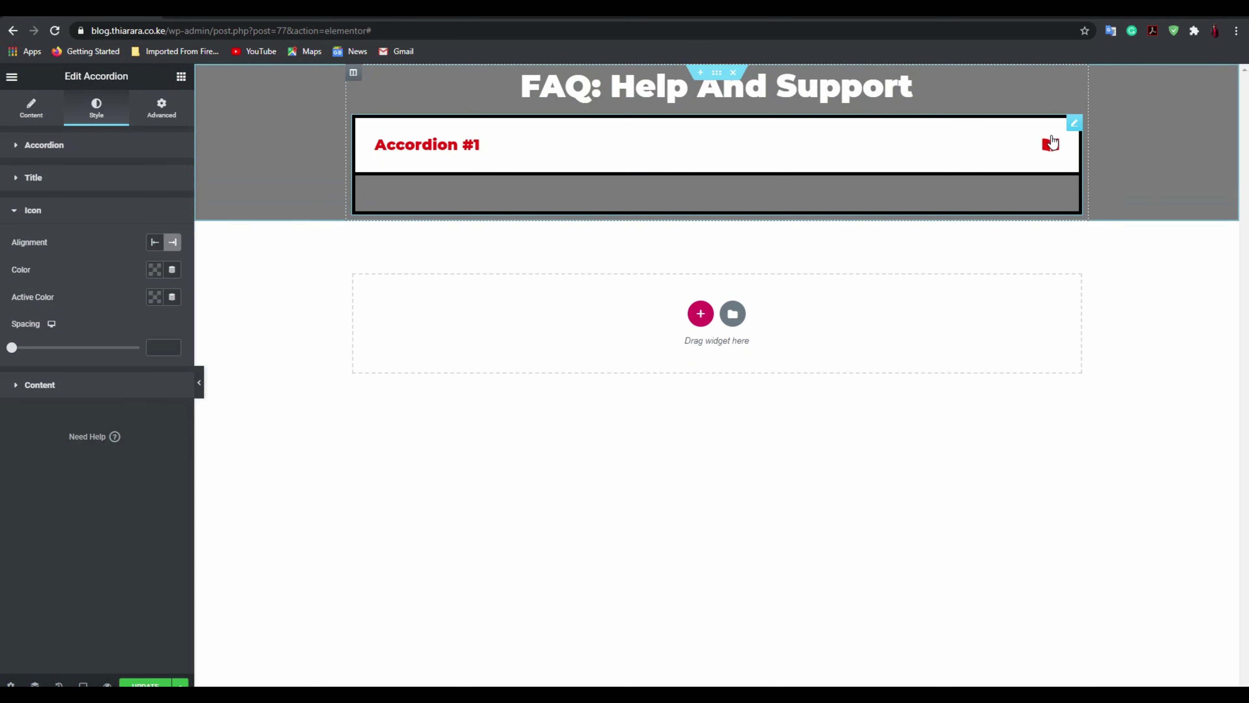
- Set the accordion icon's color to black #000000 and toggle the item to check it
click(154, 275)
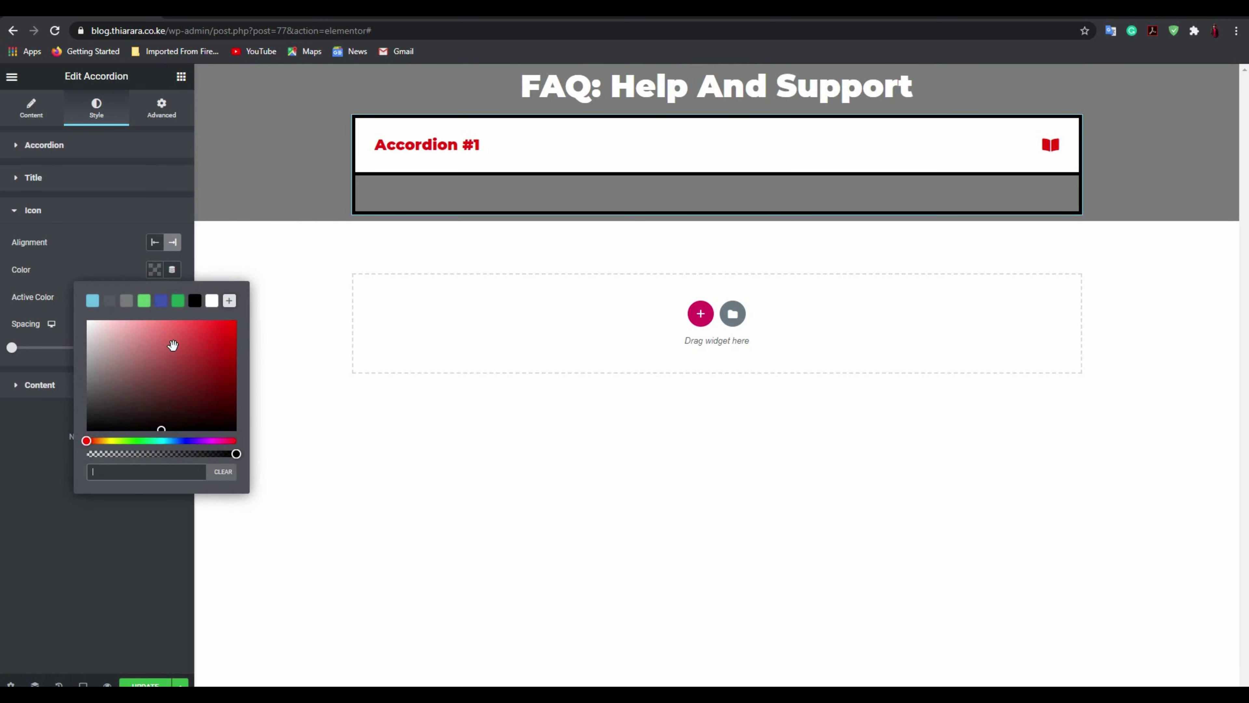
click(178, 301)
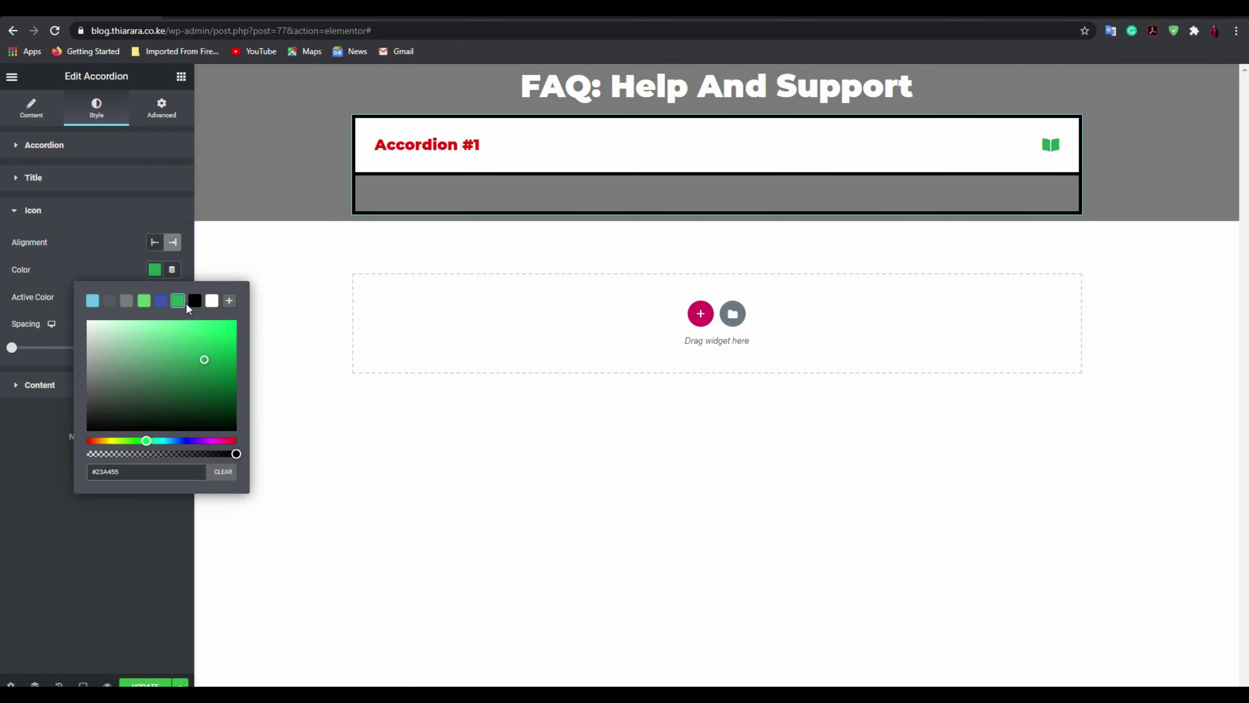
click(194, 301)
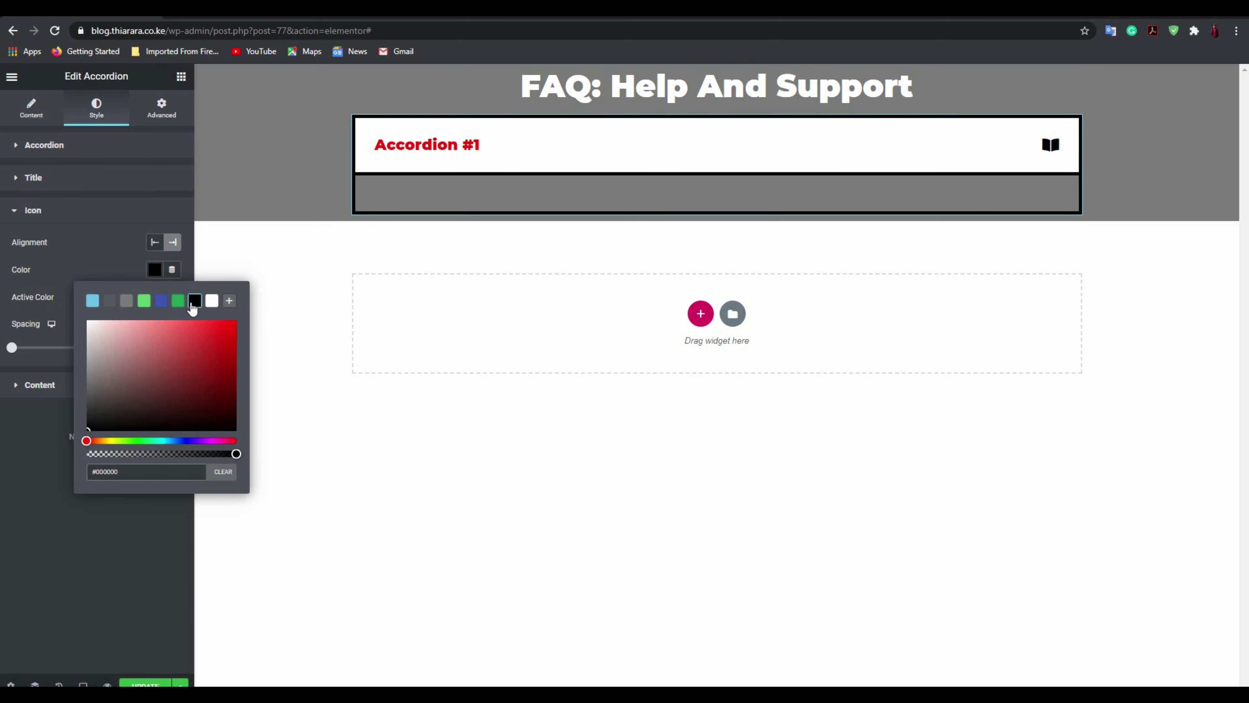
click(672, 167)
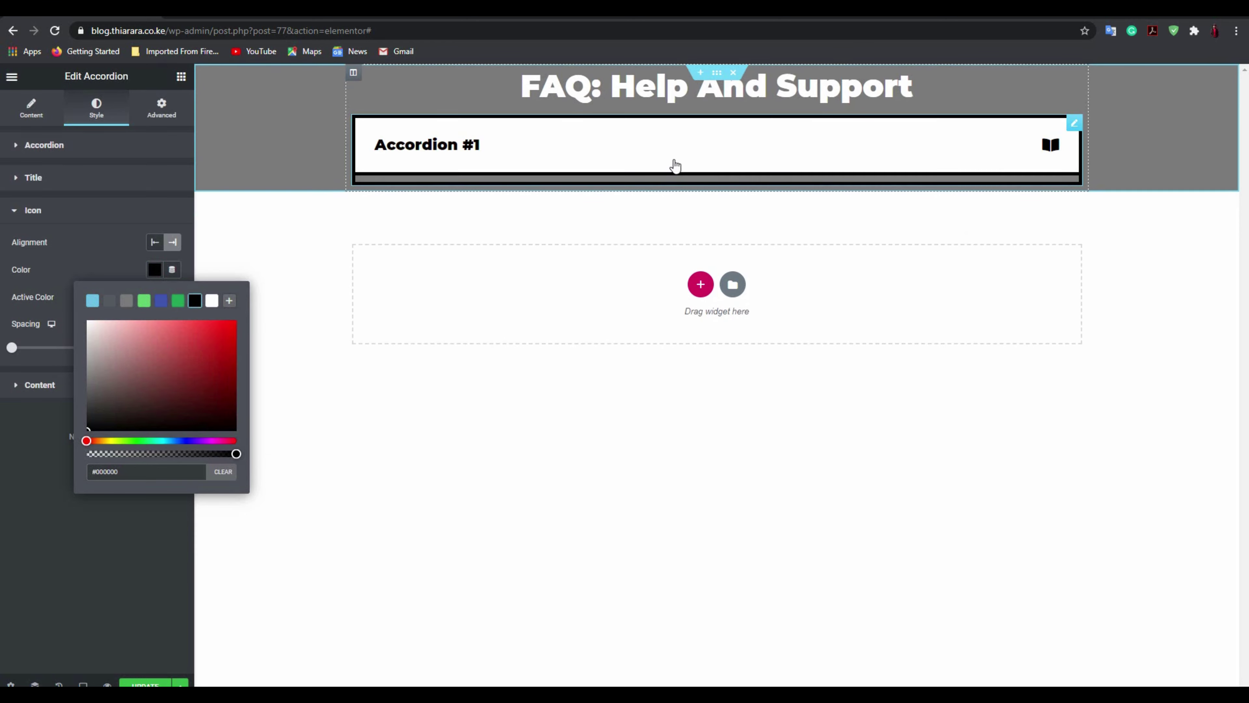
click(672, 167)
click(118, 244)
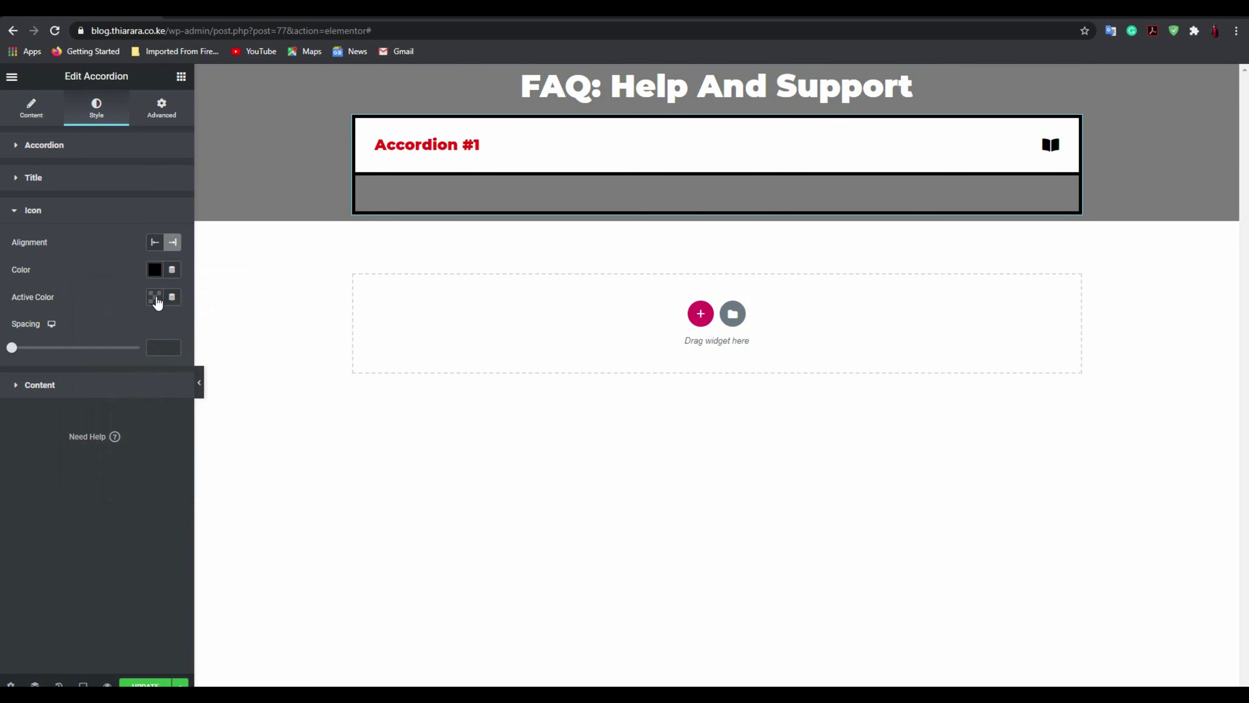
- Set the accordion icon's active color to blue #4054B2 and toggle the item to compare both states
click(155, 297)
click(162, 328)
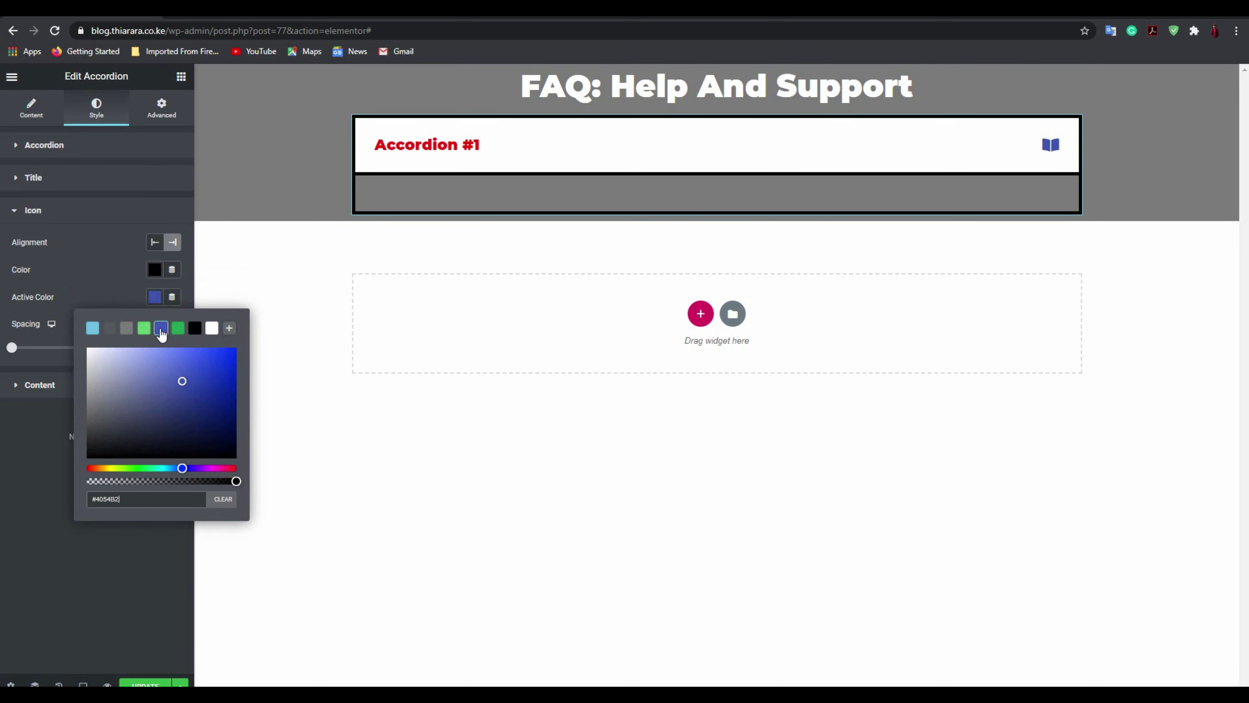
click(744, 182)
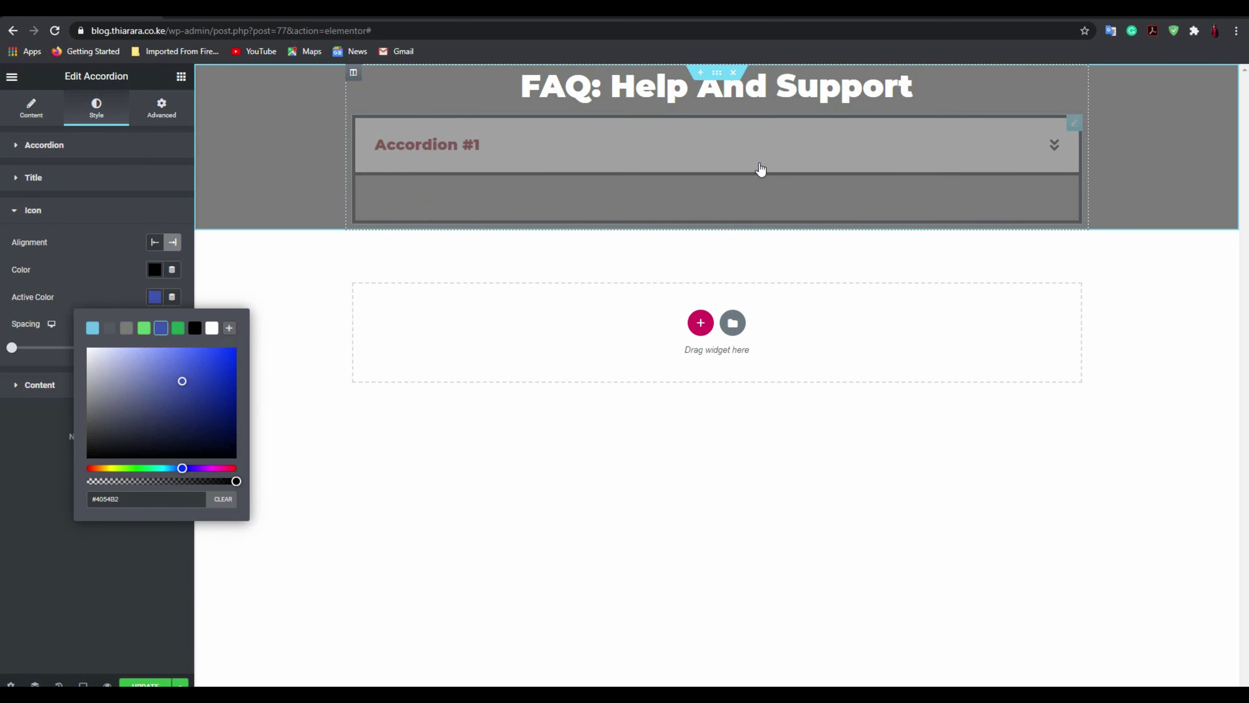
click(763, 164)
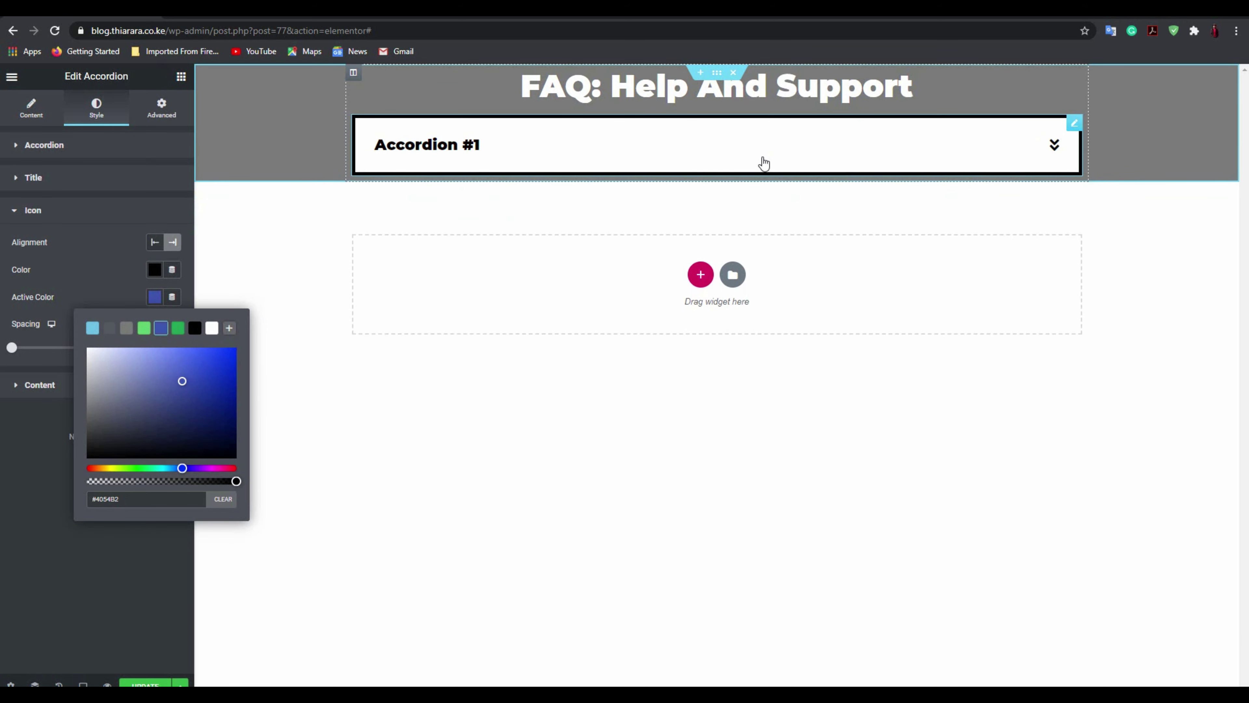
click(763, 163)
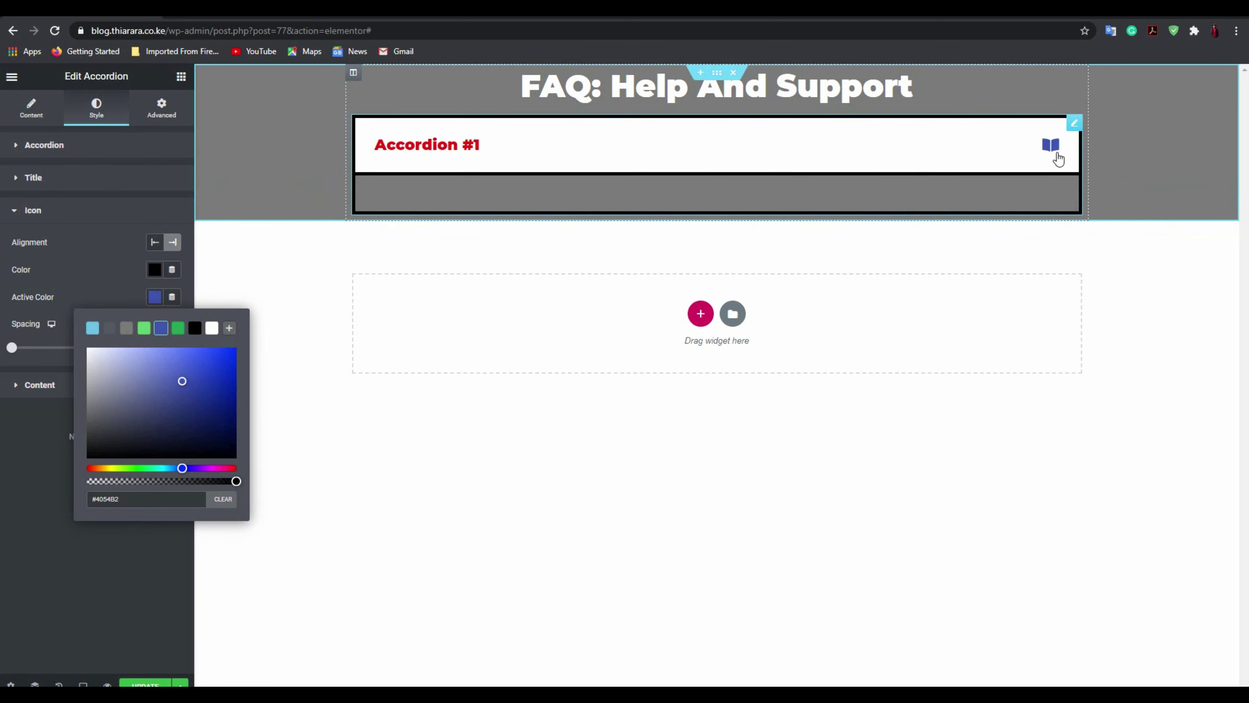
click(986, 158)
click(1015, 158)
click(1046, 158)
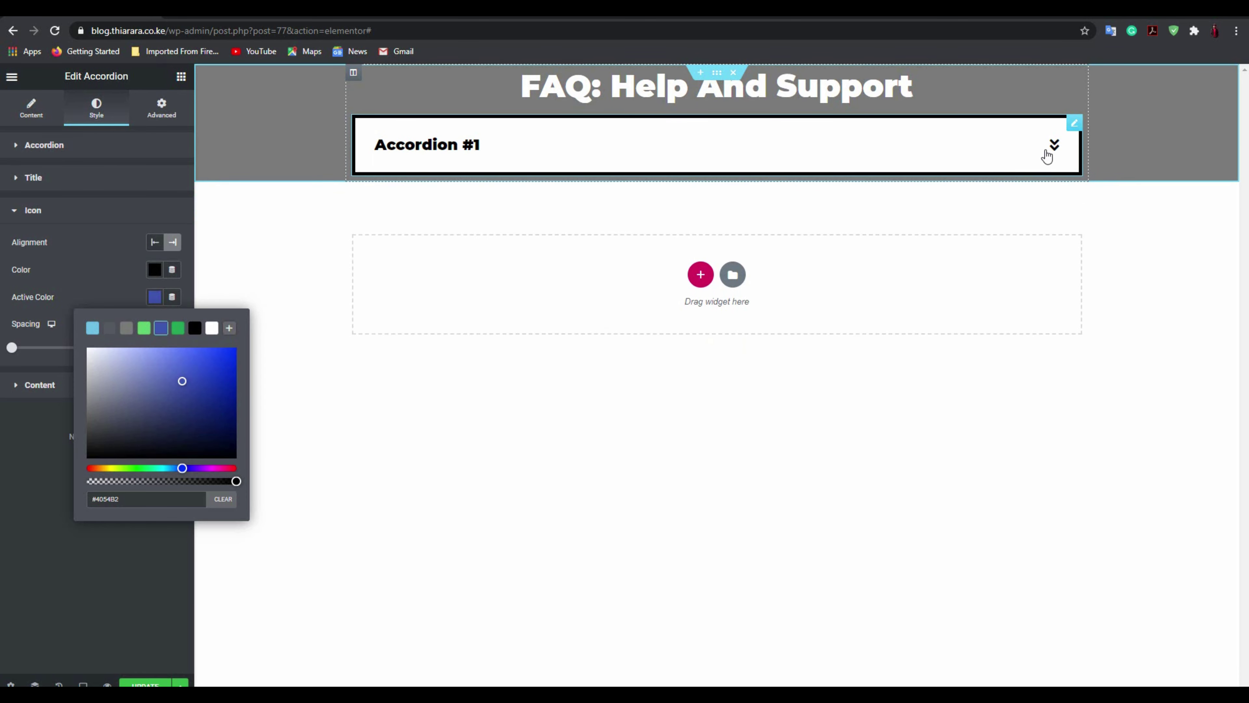
click(467, 148)
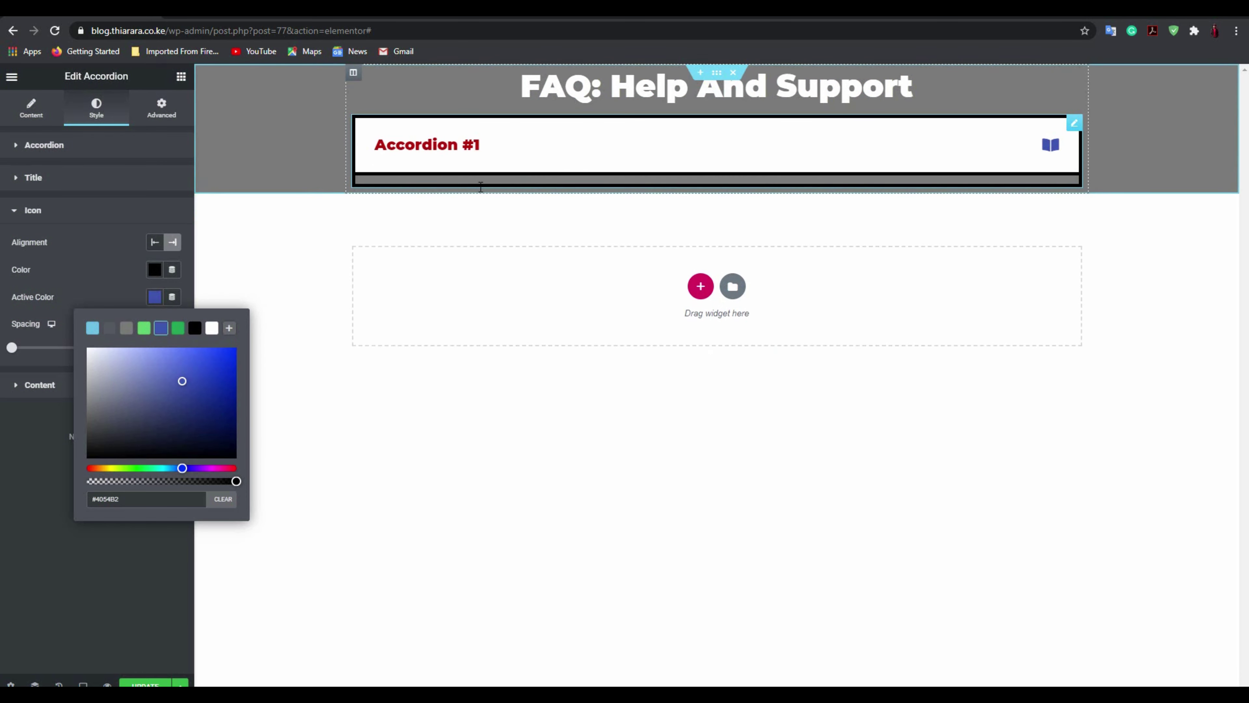
click(81, 279)
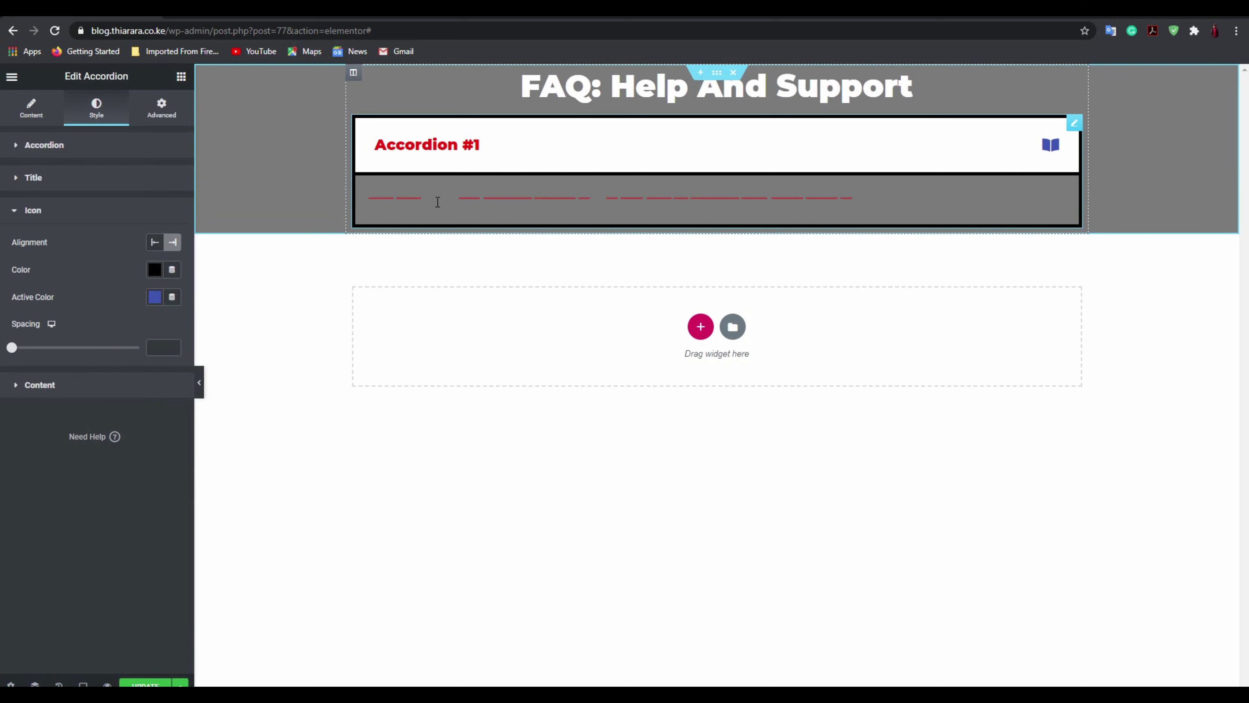
- Set the accordion content's background color to light green #61CE70
click(103, 390)
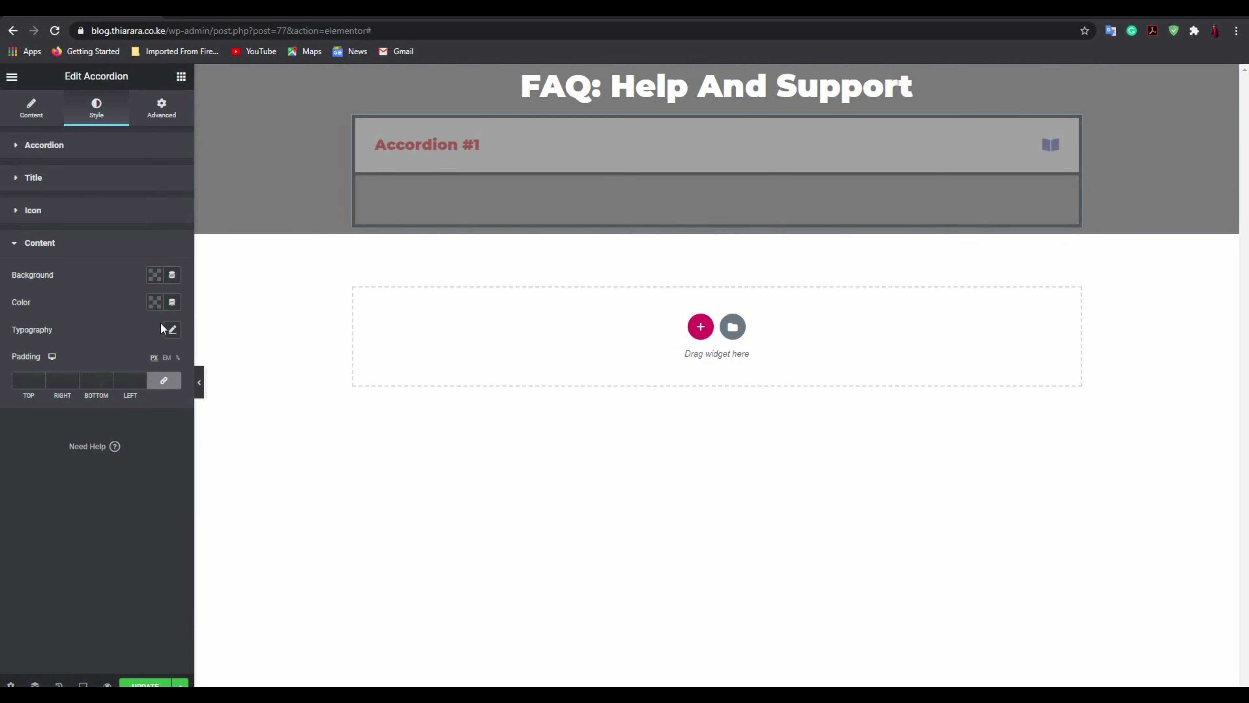
click(154, 278)
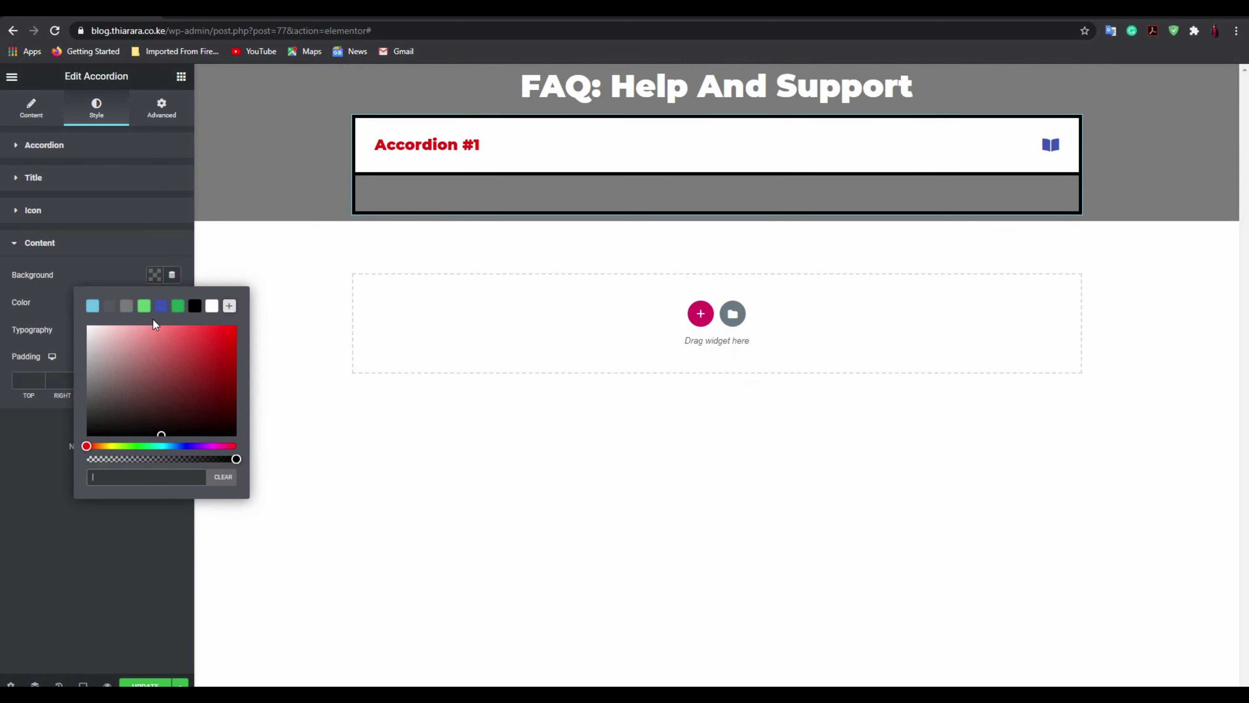
click(143, 307)
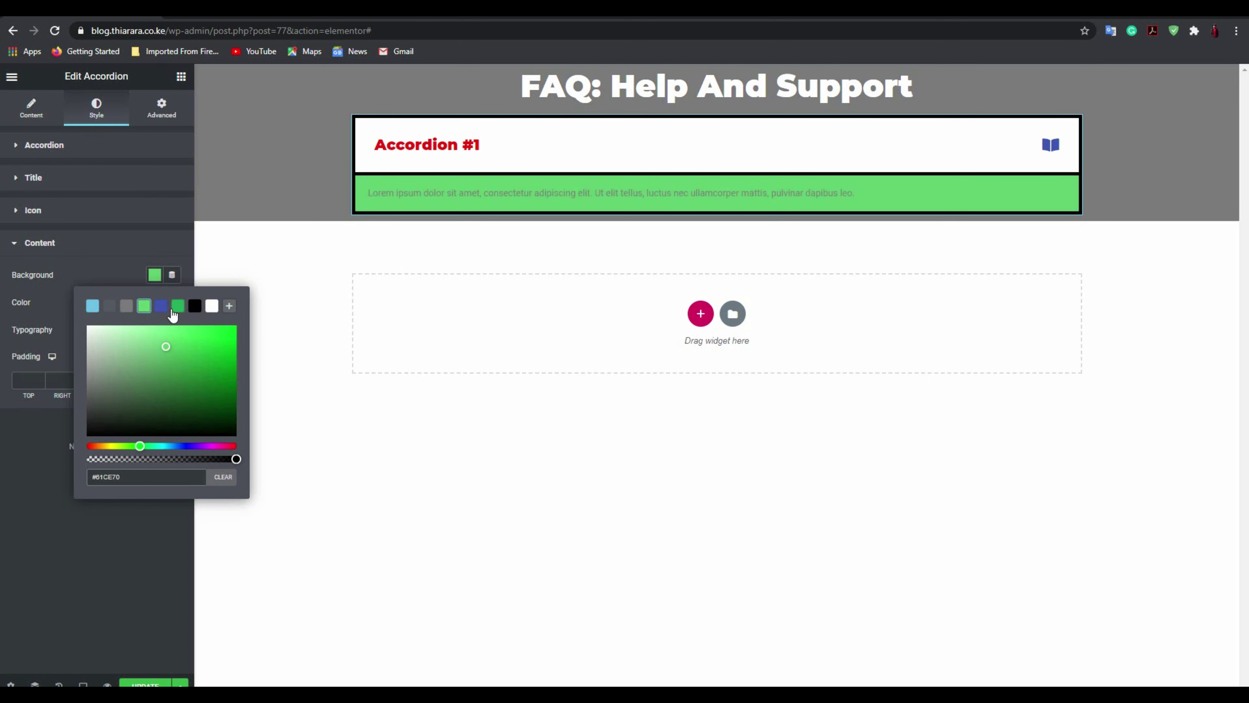
click(147, 310)
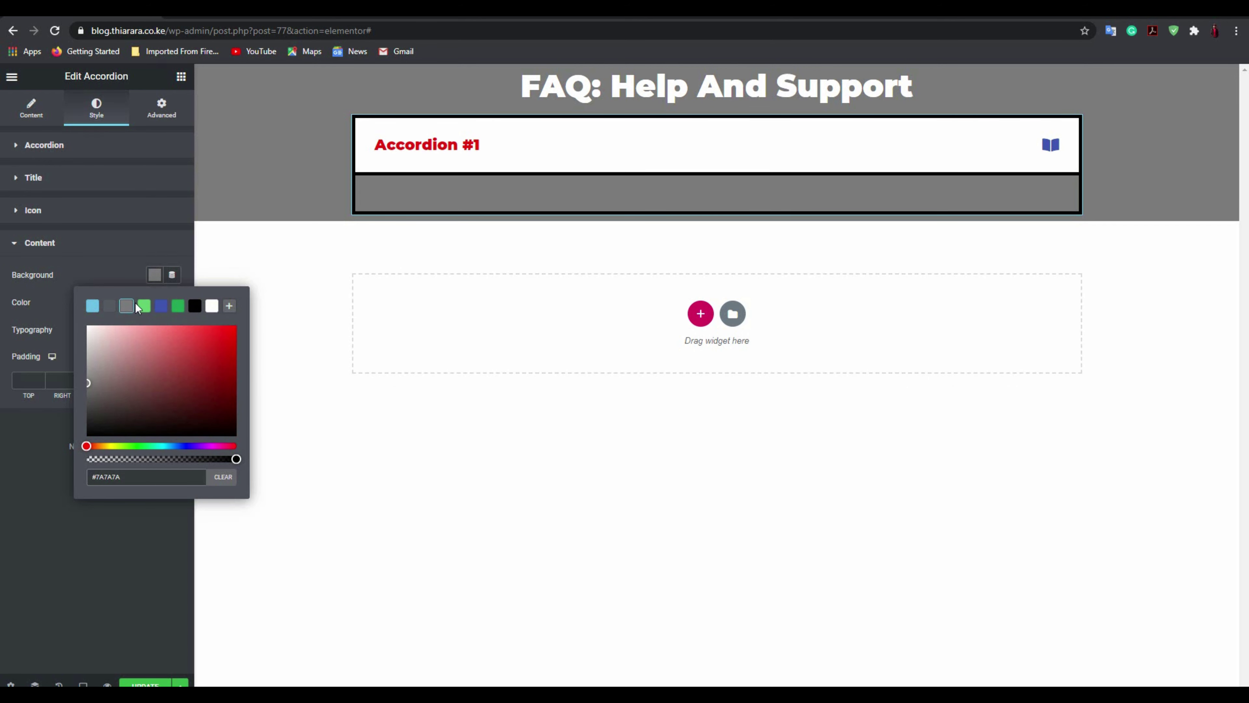
click(148, 310)
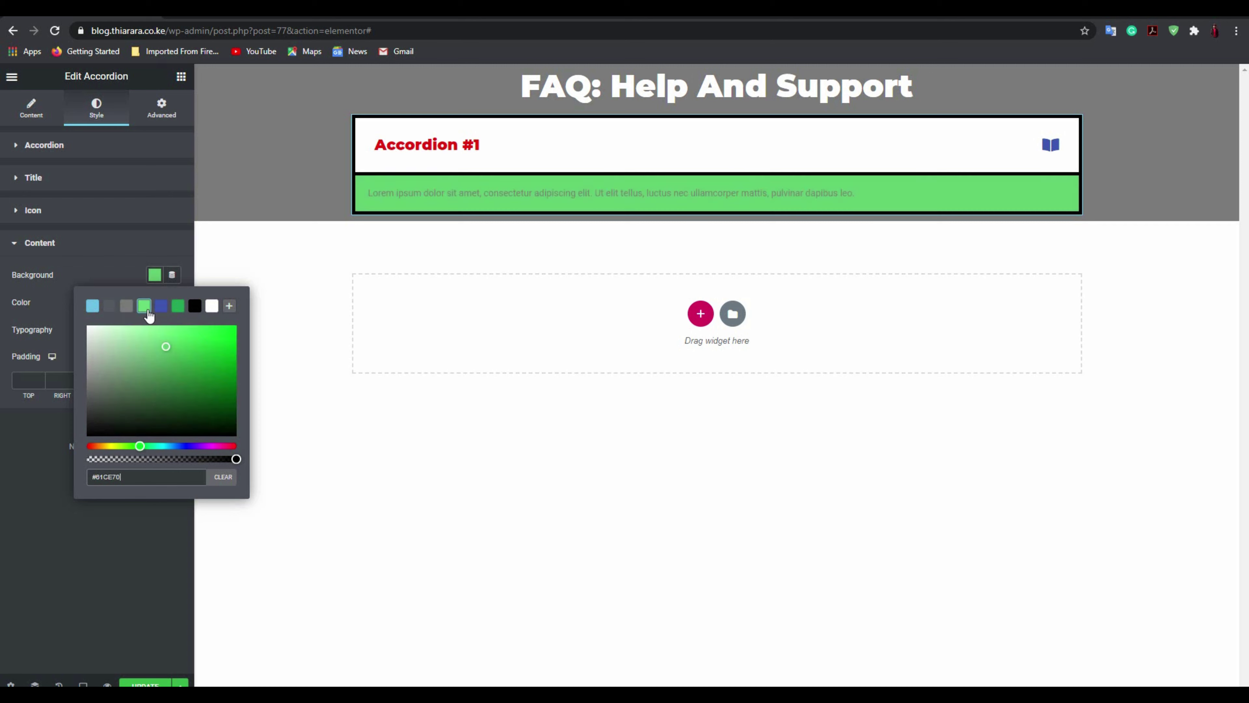
click(126, 246)
click(115, 244)
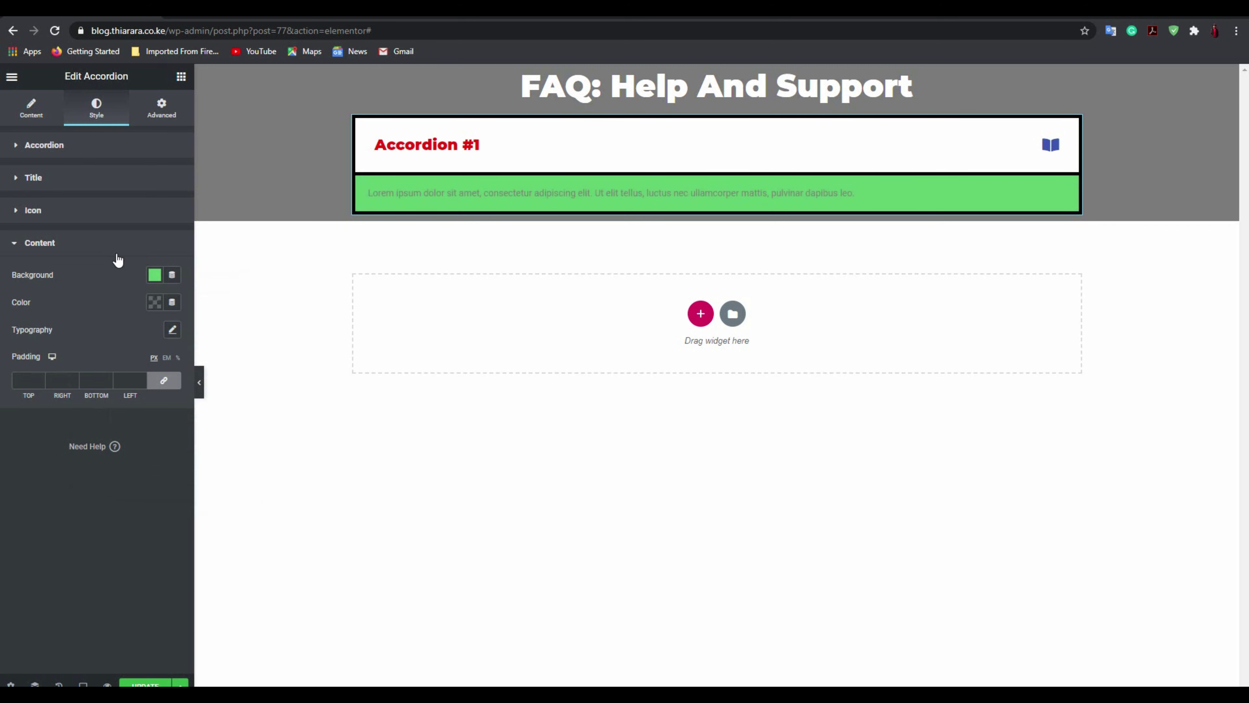
- Try white #FFFFFF and a dark gray as the accordion content's text color
click(153, 305)
click(212, 333)
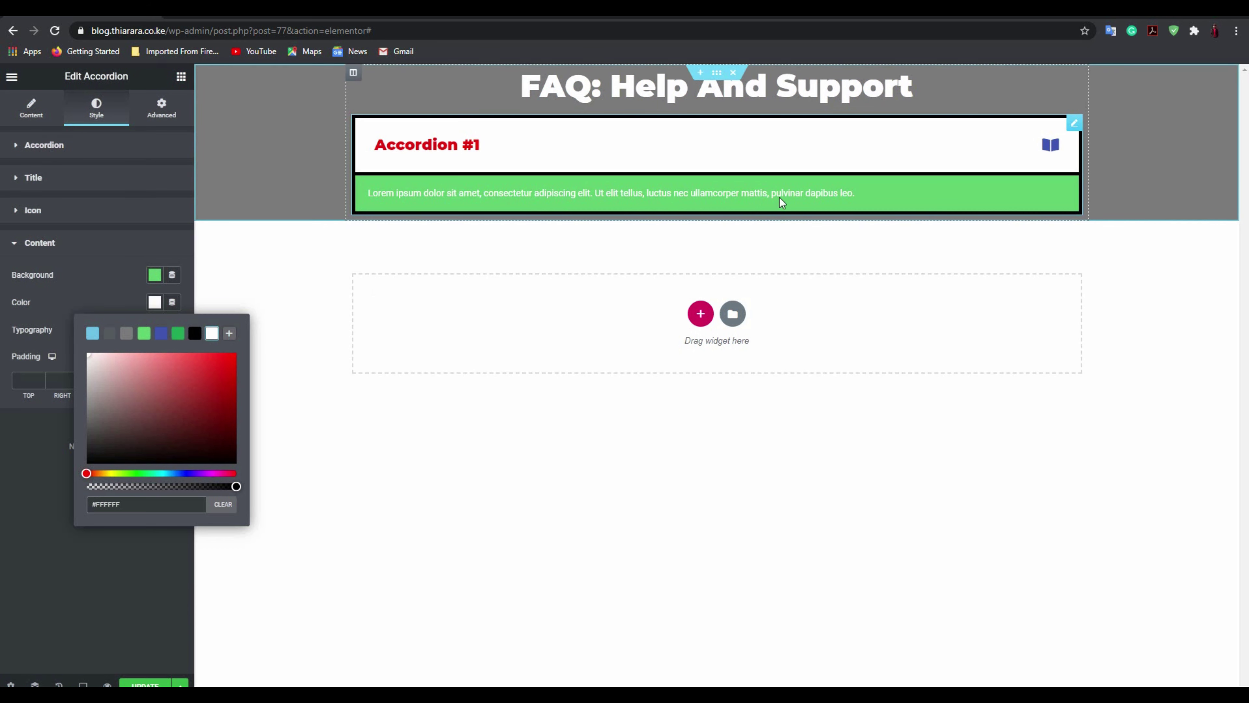
click(111, 335)
click(115, 301)
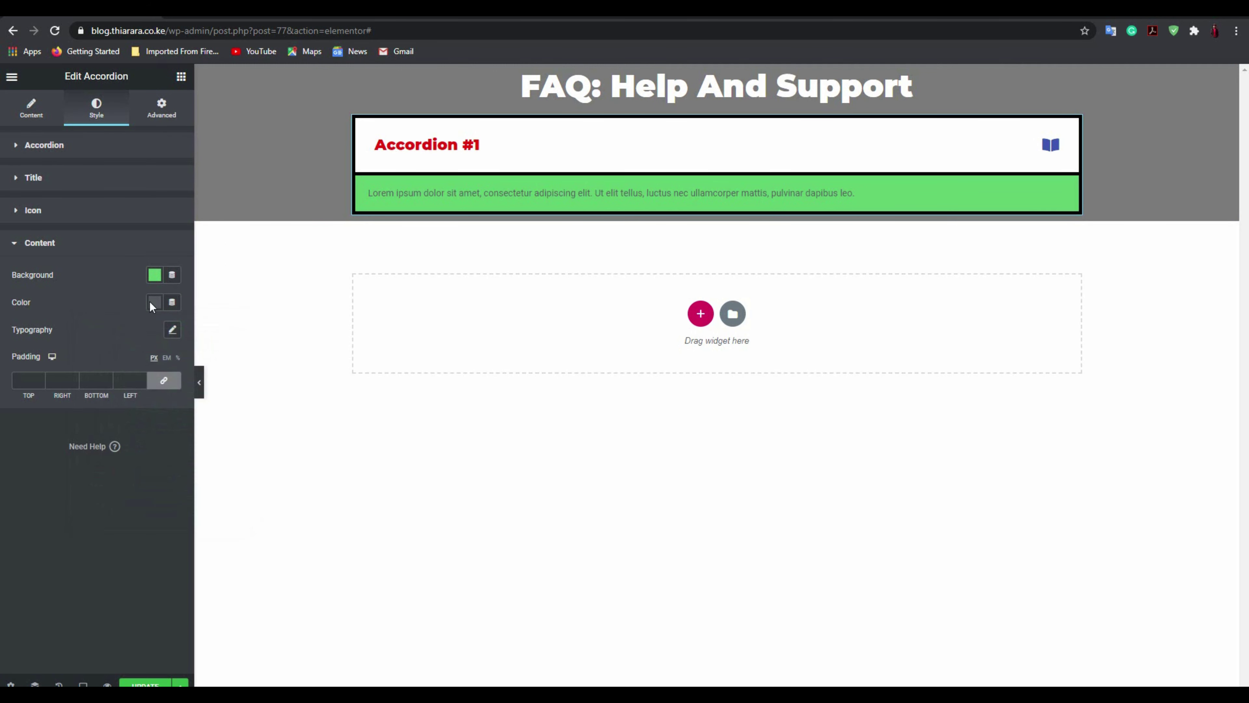
- Set the accordion content's text color to black #000000
click(154, 303)
click(195, 333)
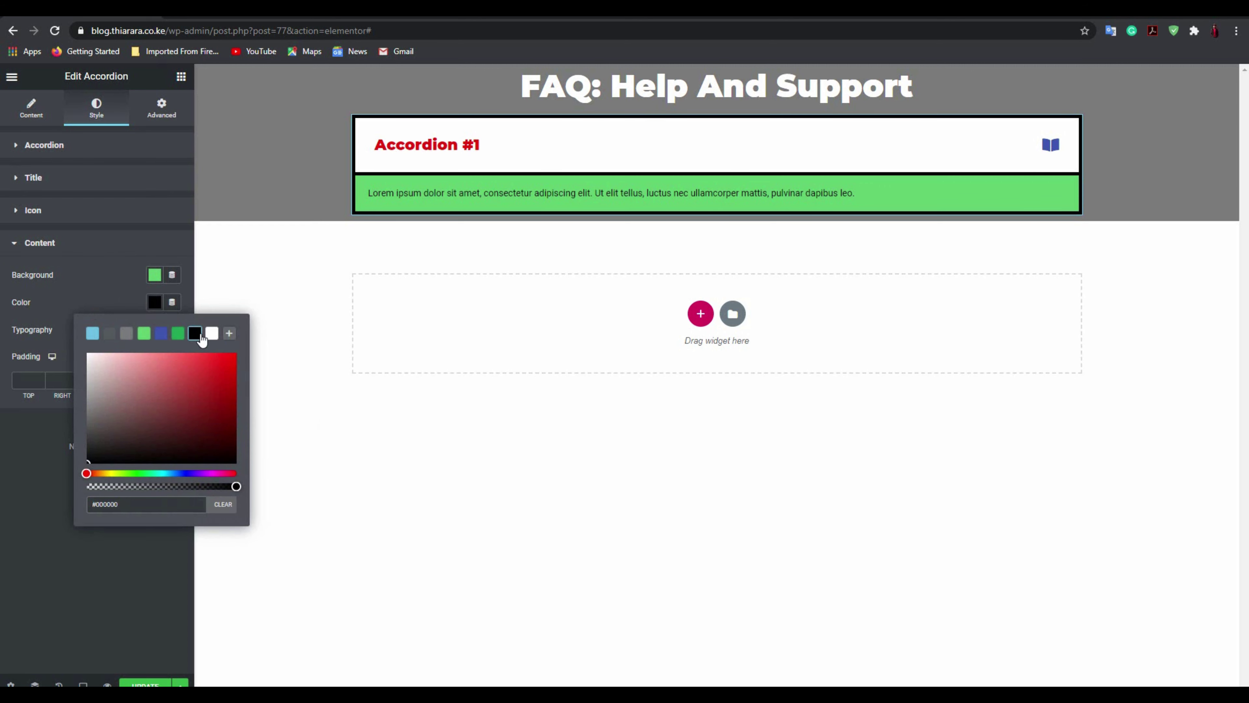
click(113, 300)
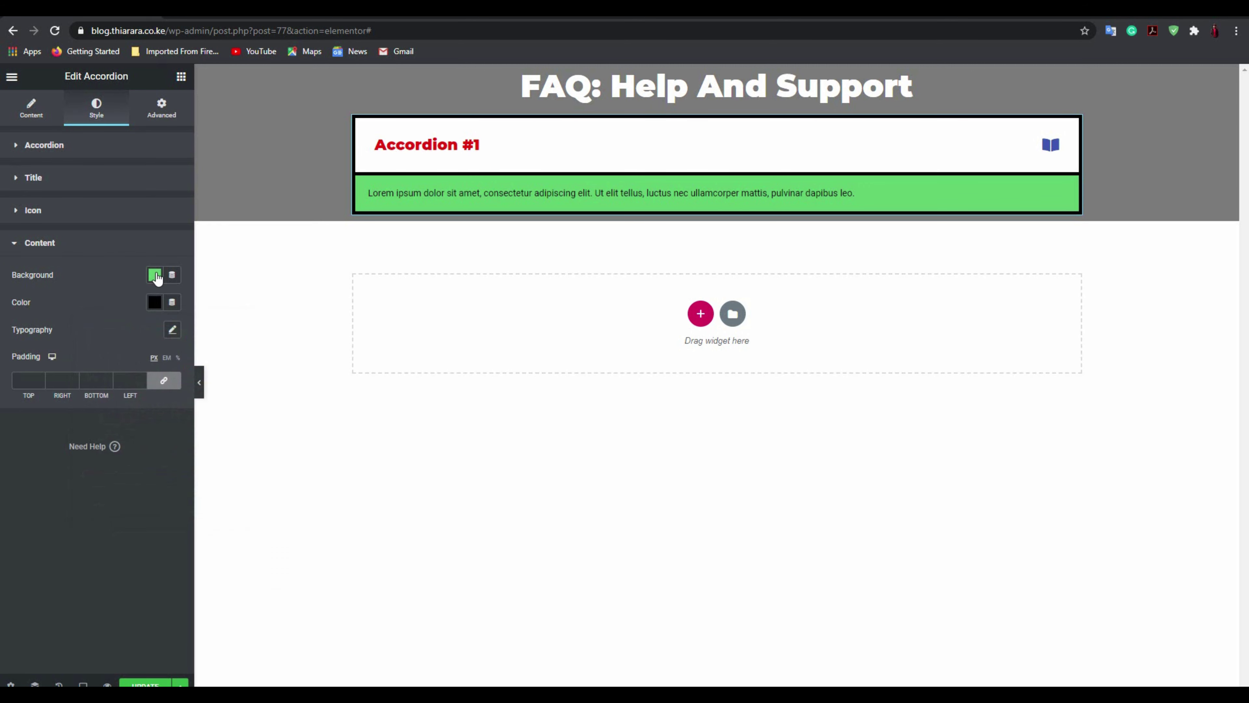
- Set the accordion content's background color to black
click(155, 274)
click(194, 306)
click(147, 279)
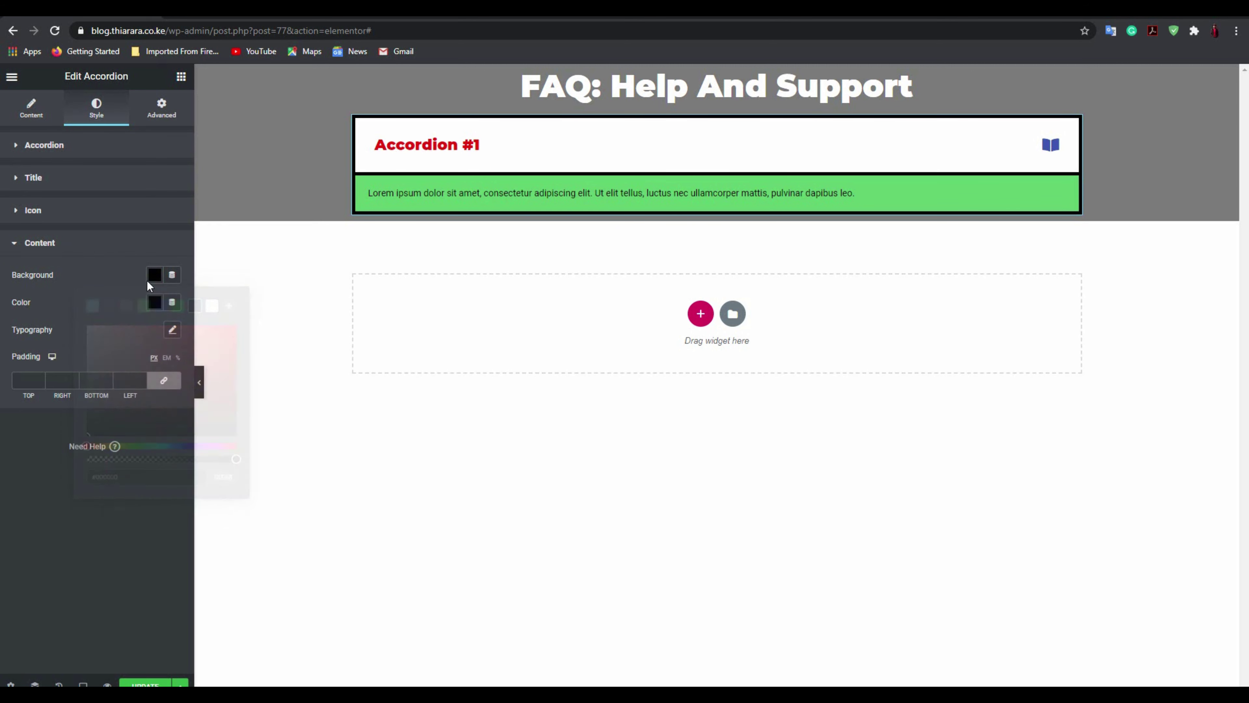
- Try white #FFFFFF as the accordion content's text color
click(155, 305)
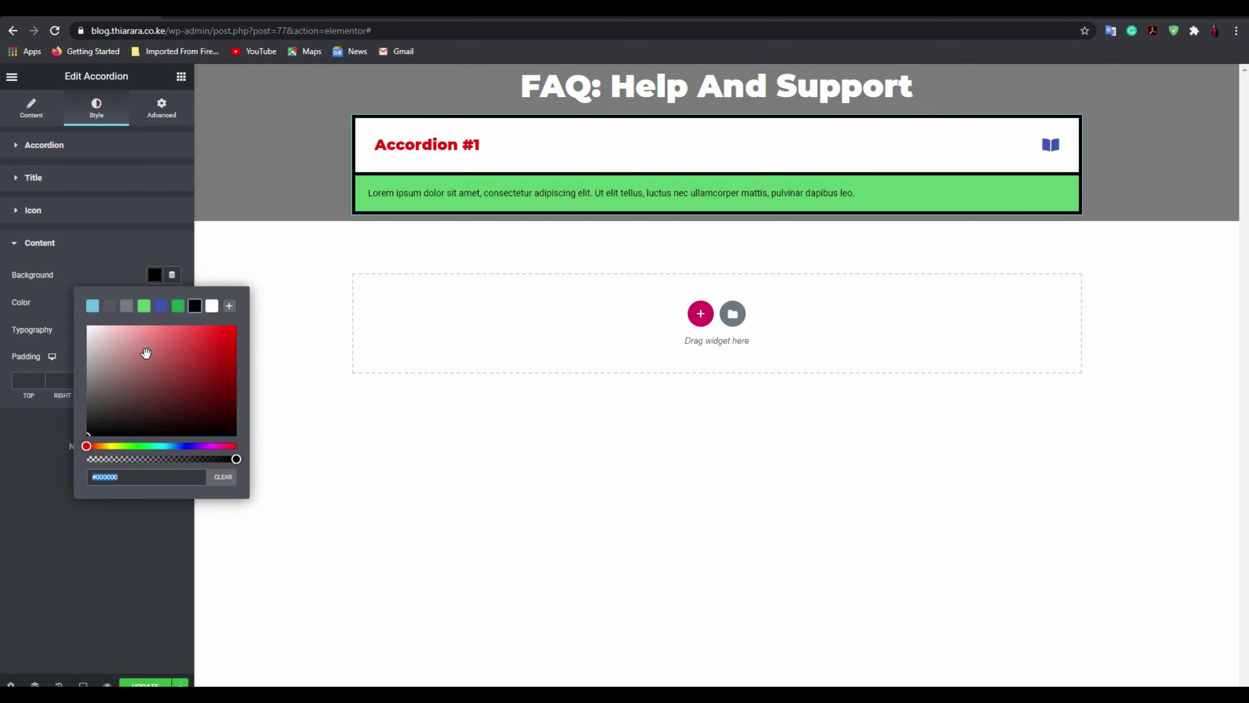
click(106, 245)
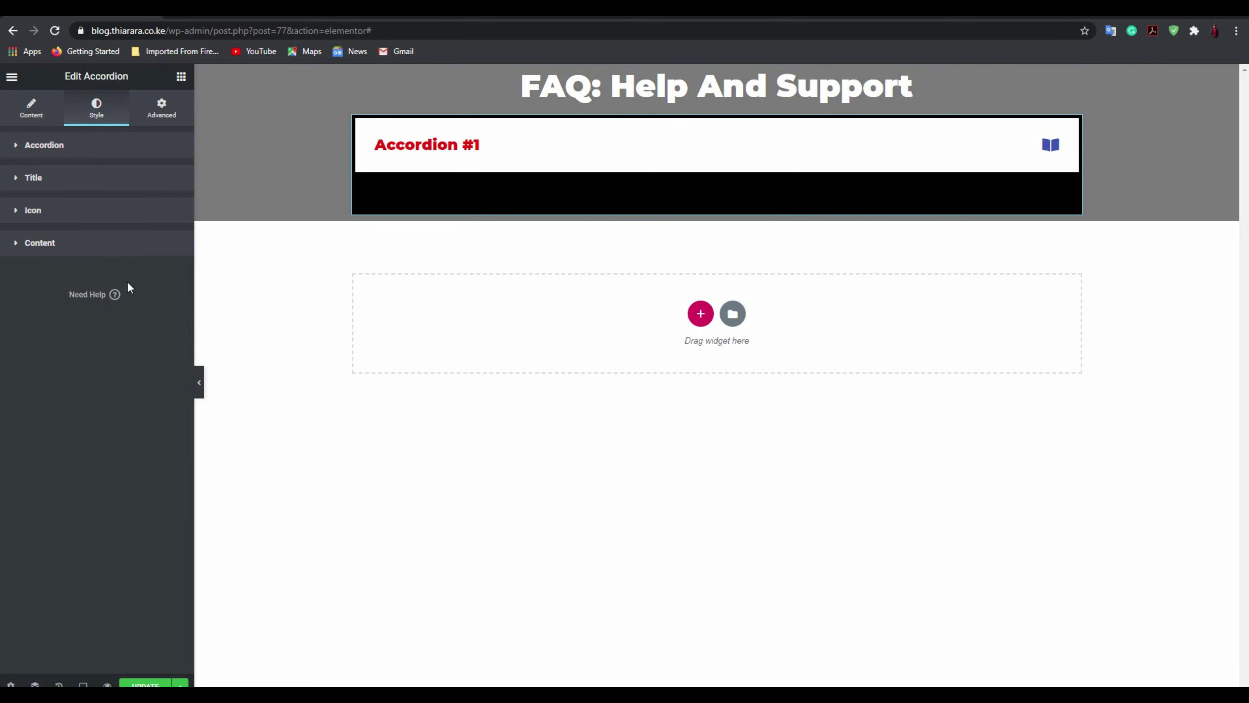
click(115, 252)
click(155, 302)
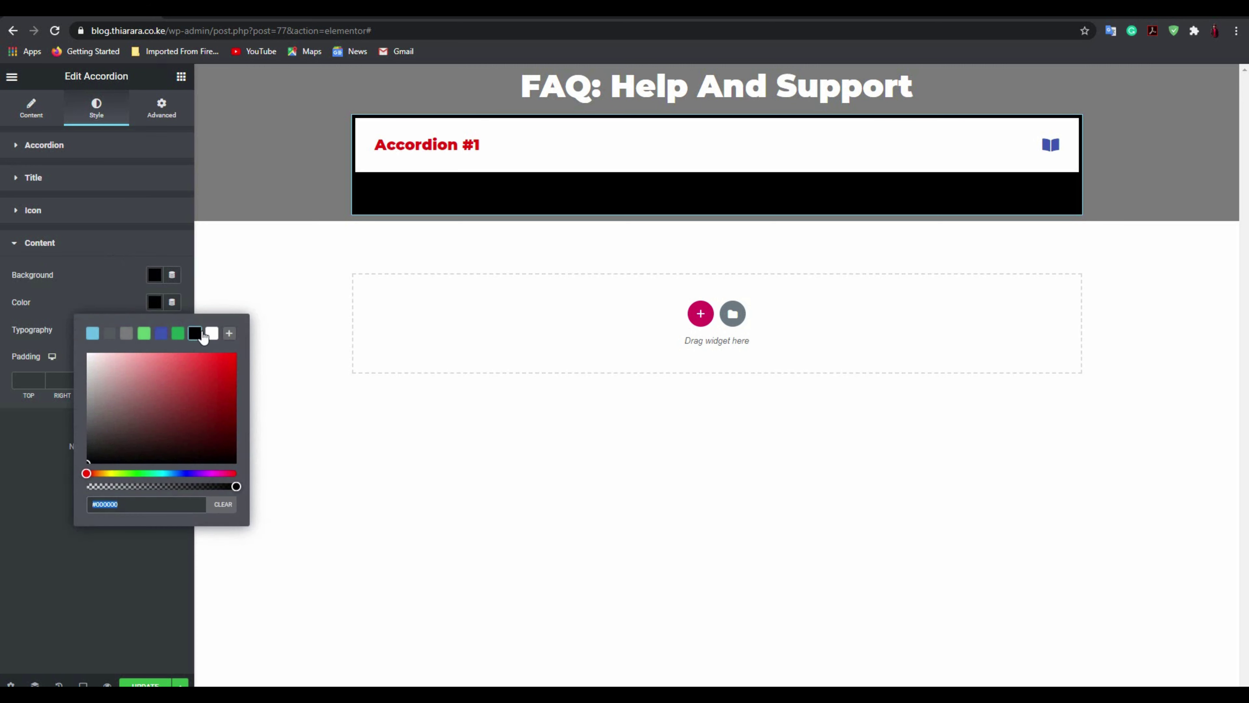
click(212, 333)
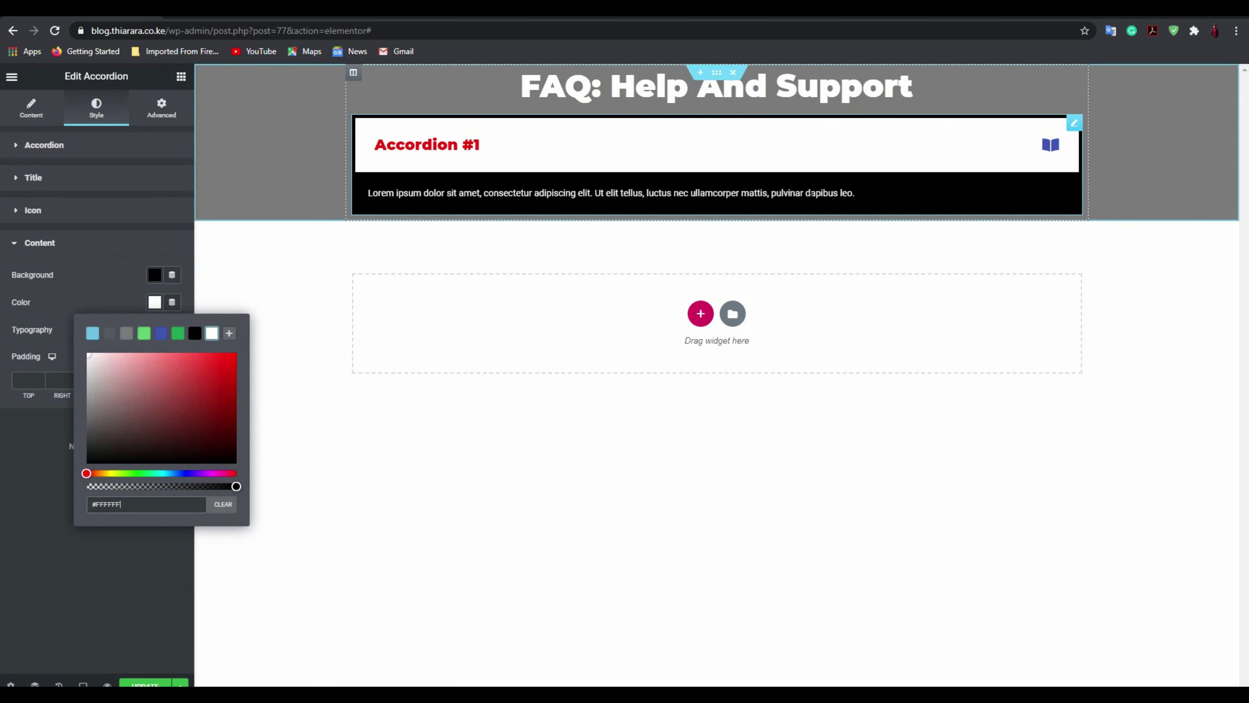
click(296, 344)
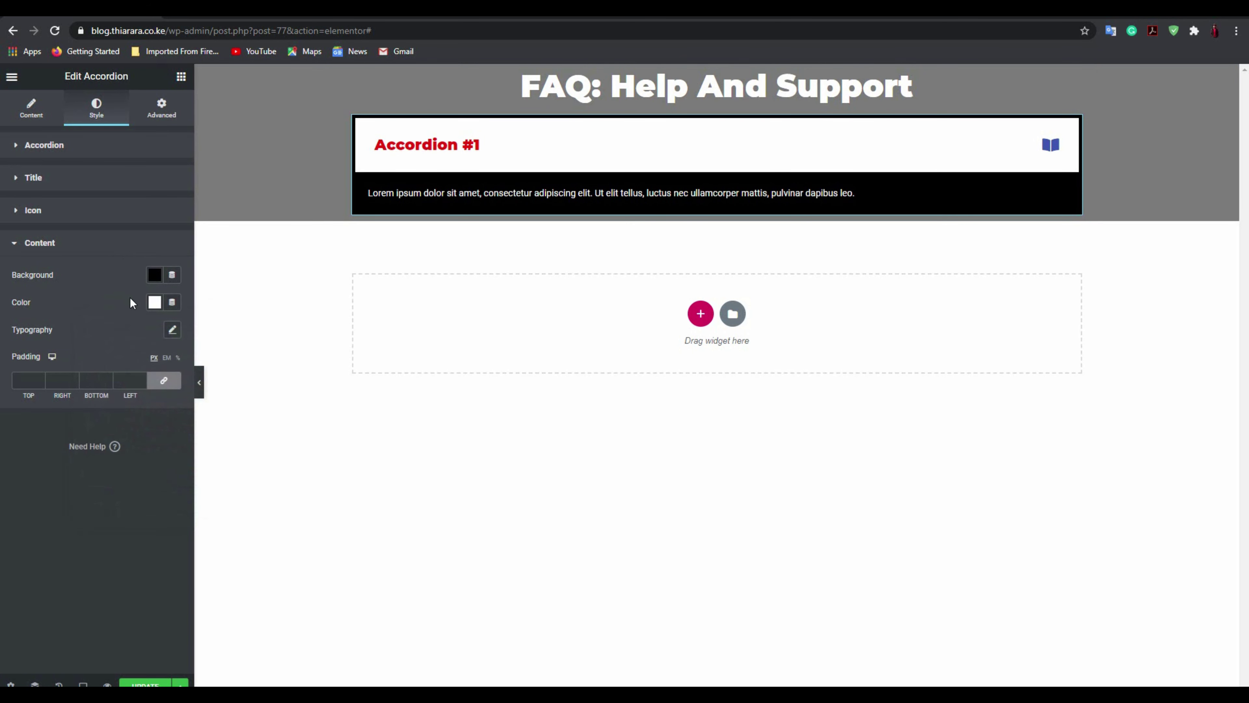
- Set the accordion content's background color to white and its text color to black #000000
click(163, 277)
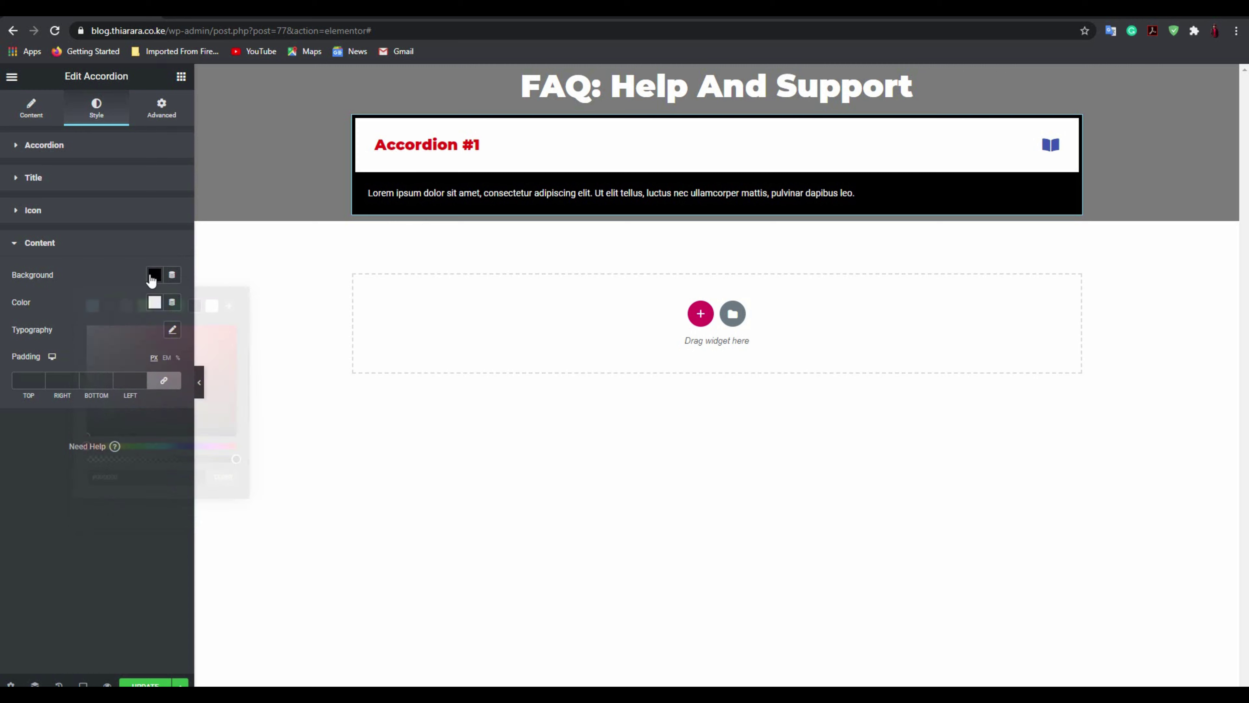
click(211, 306)
click(133, 244)
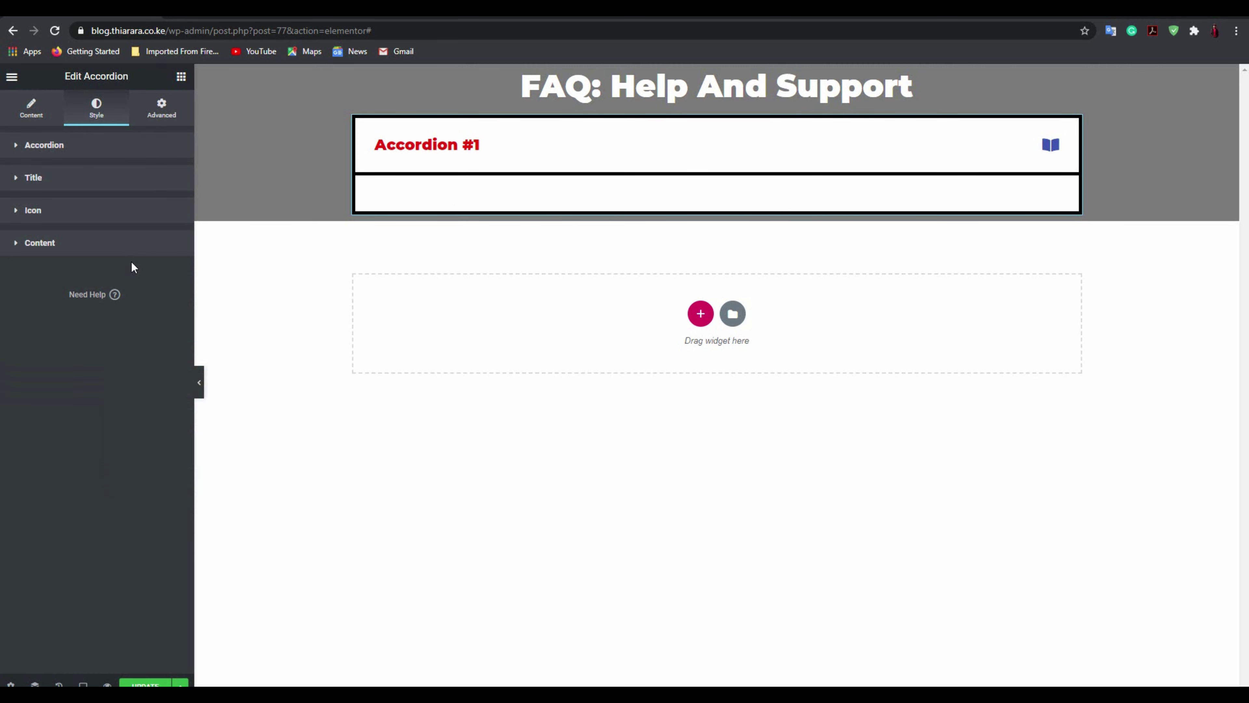
click(128, 250)
click(154, 303)
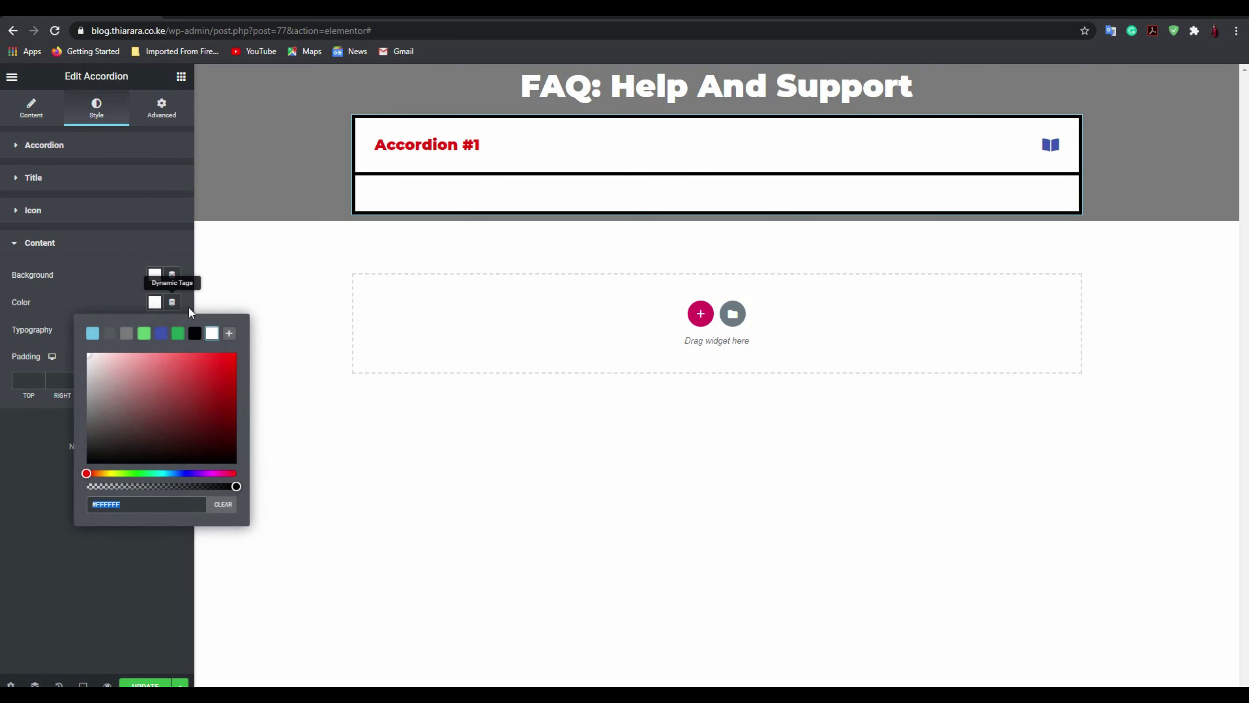
click(195, 333)
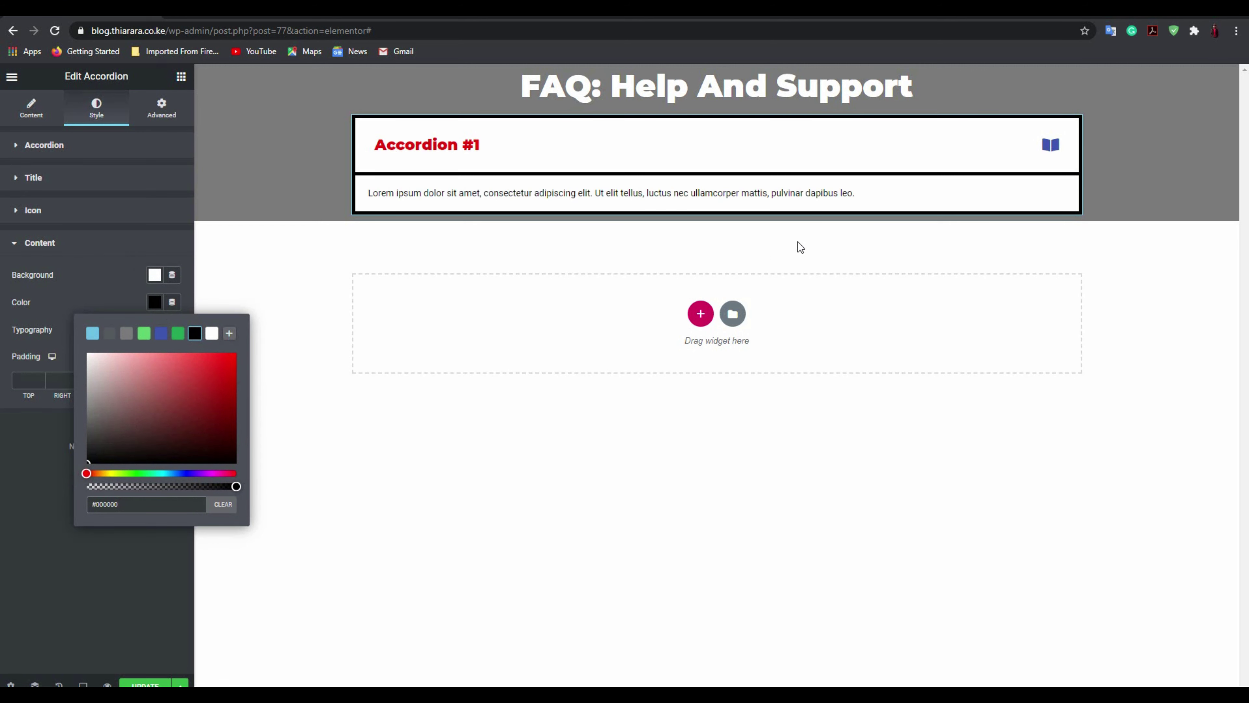
- Set the accordion content's padding to 30 px on all four sides
click(142, 221)
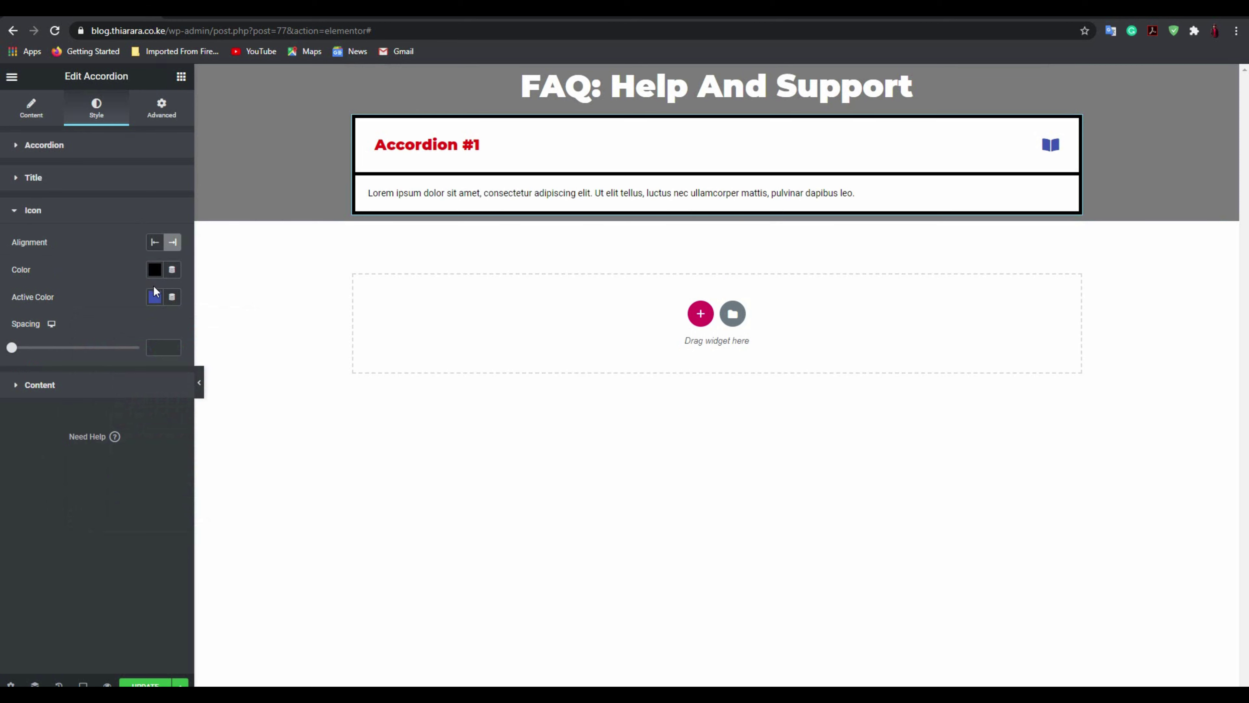
click(58, 388)
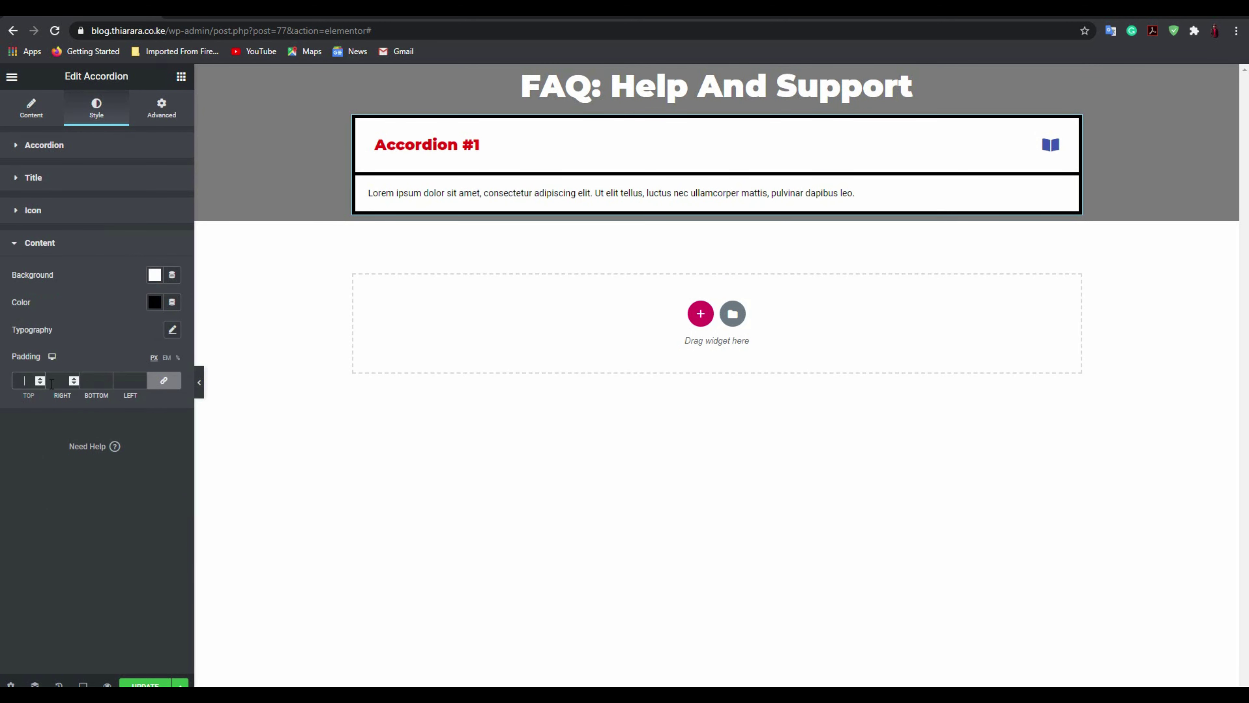
text(30)
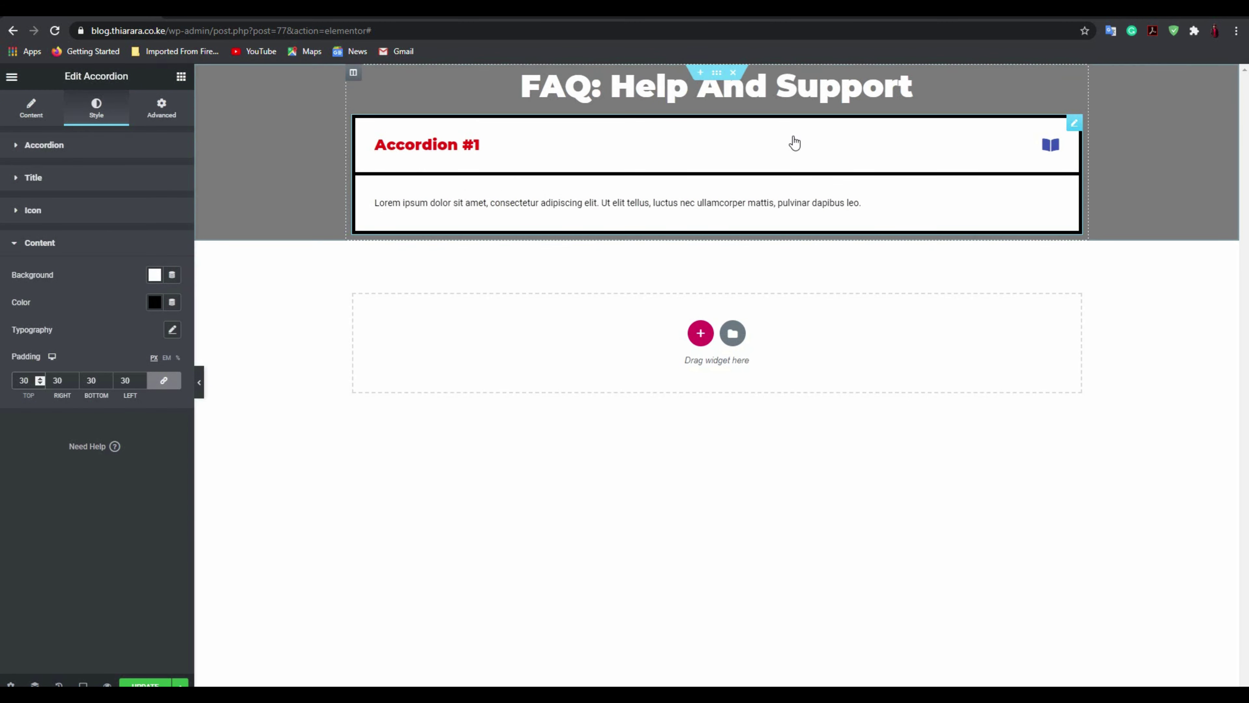
- Collapse and expand Accordion #1 in the page preview to check its styling
click(936, 162)
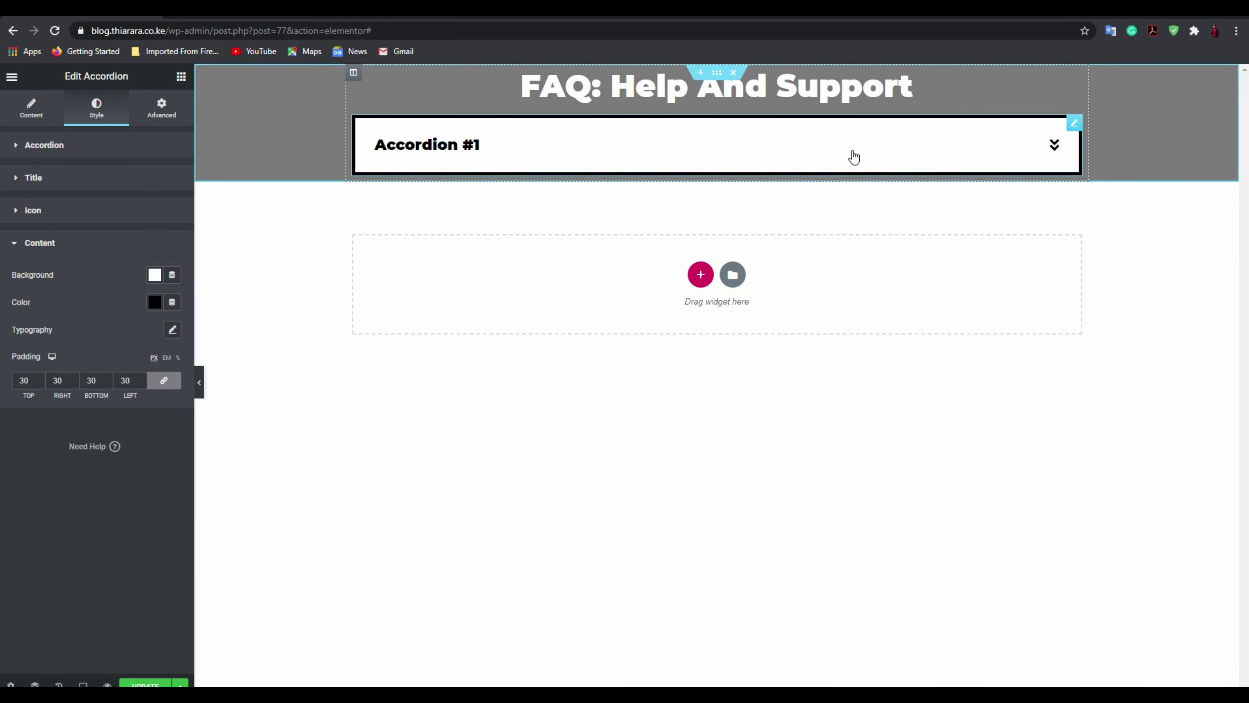
click(842, 158)
click(830, 159)
click(817, 159)
click(757, 160)
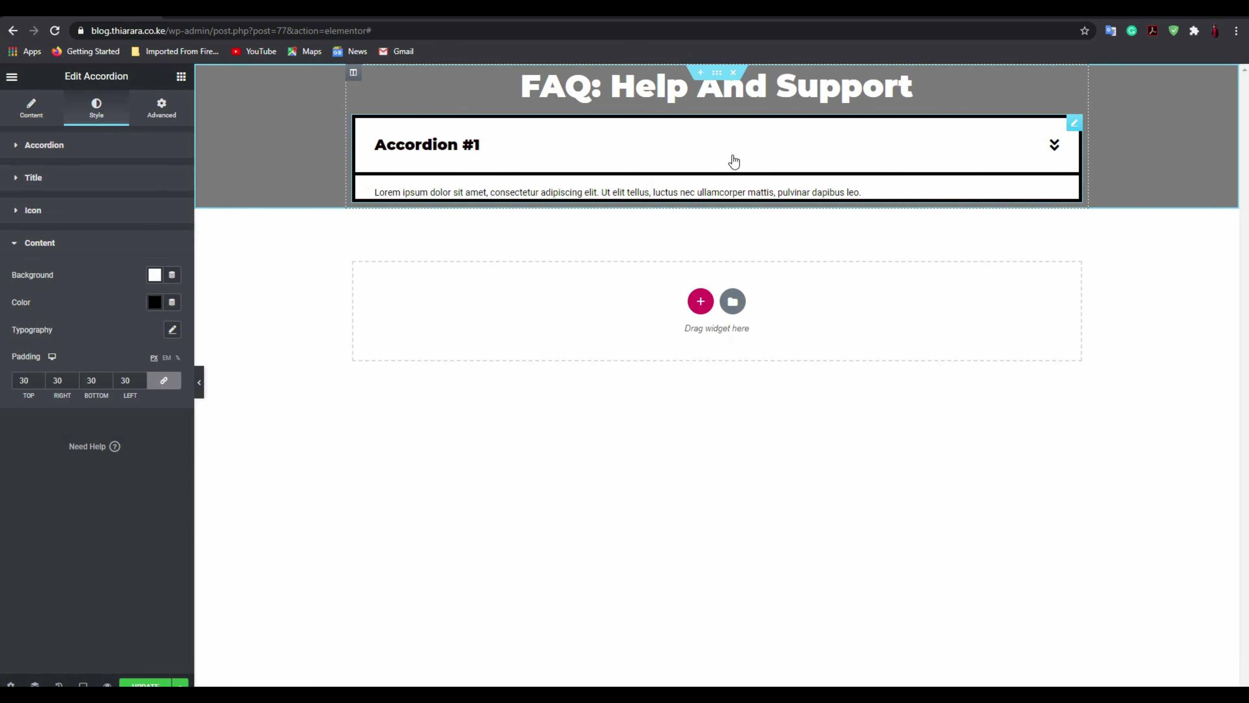
- Change the title of the Accordion #1 item to "How to purchase?"
click(31, 108)
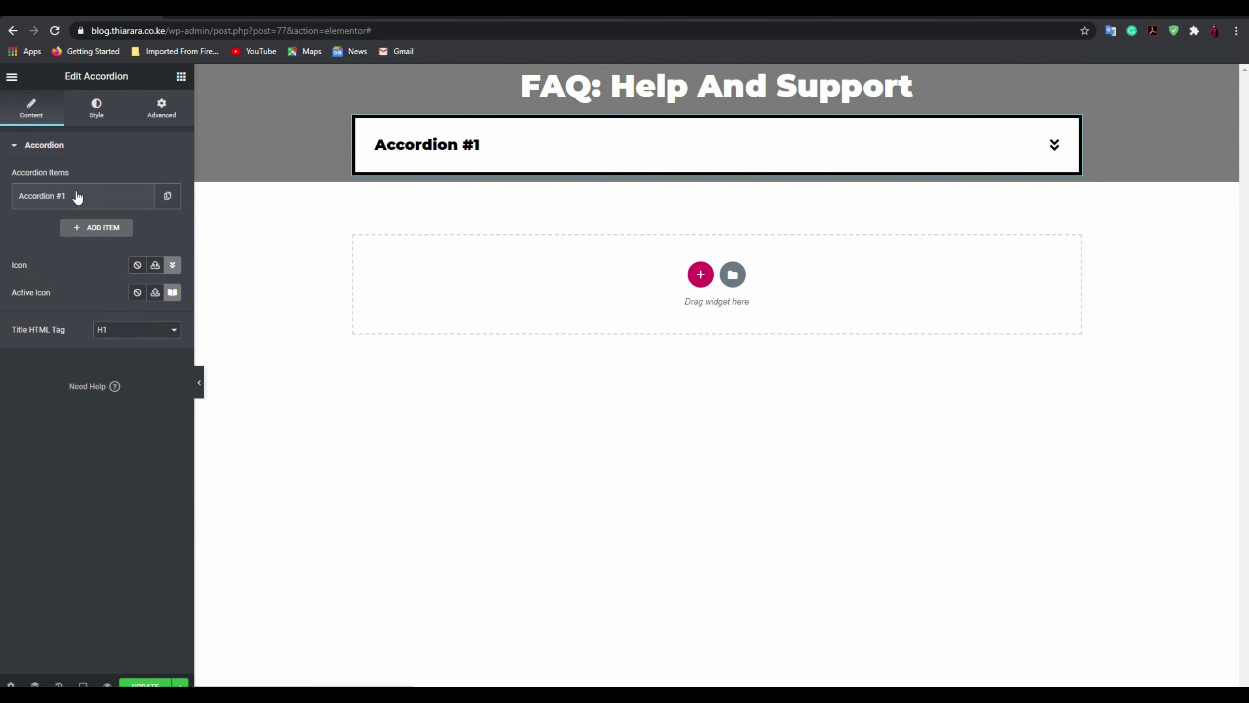
click(77, 197)
click(80, 200)
click(76, 199)
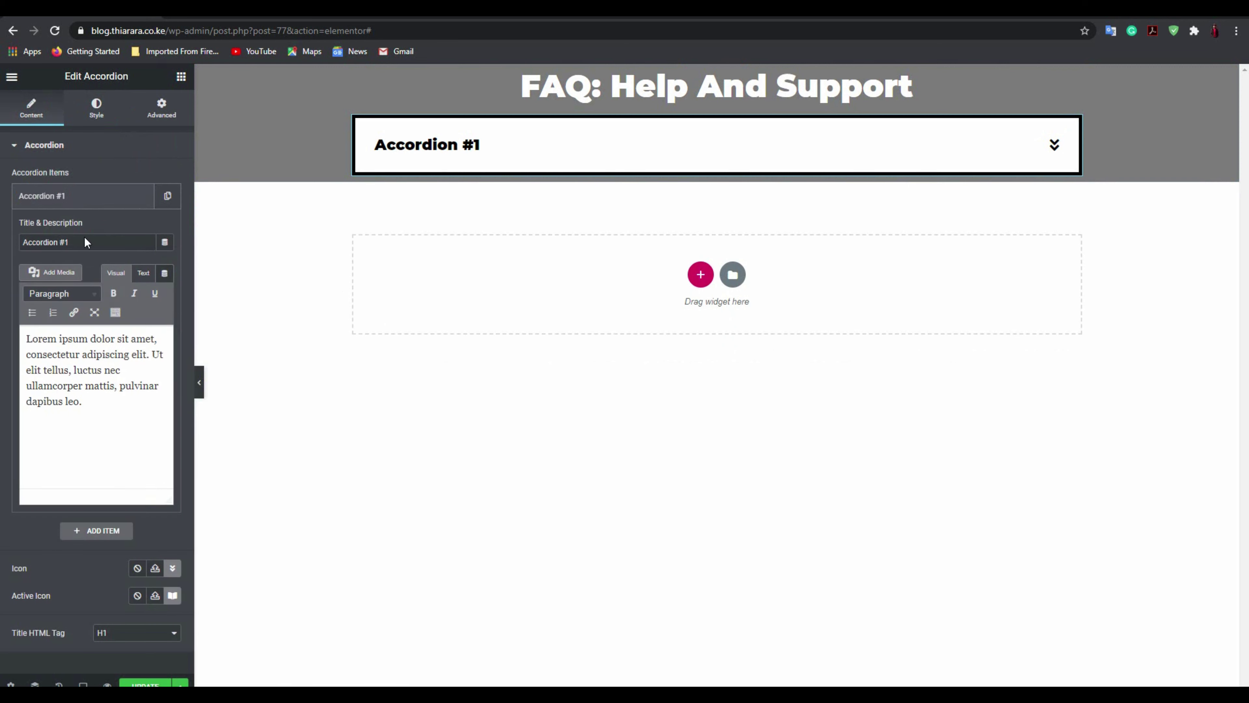
triple_click(59, 242)
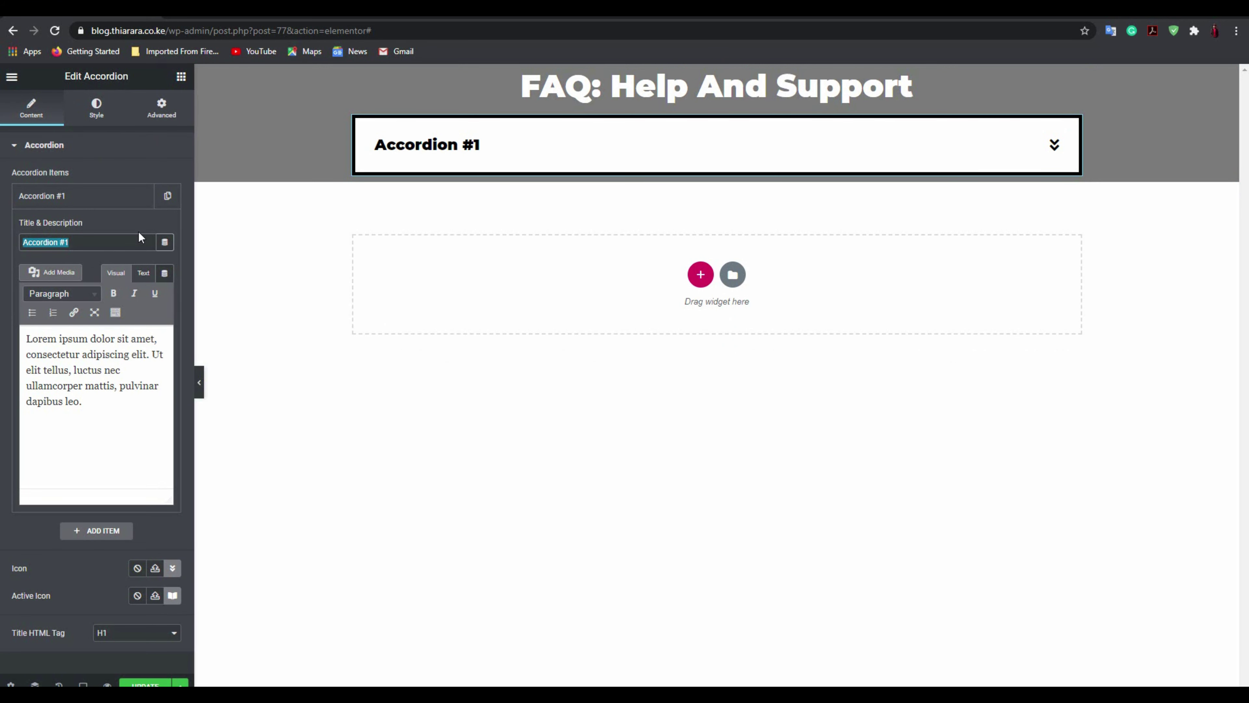
text(How )
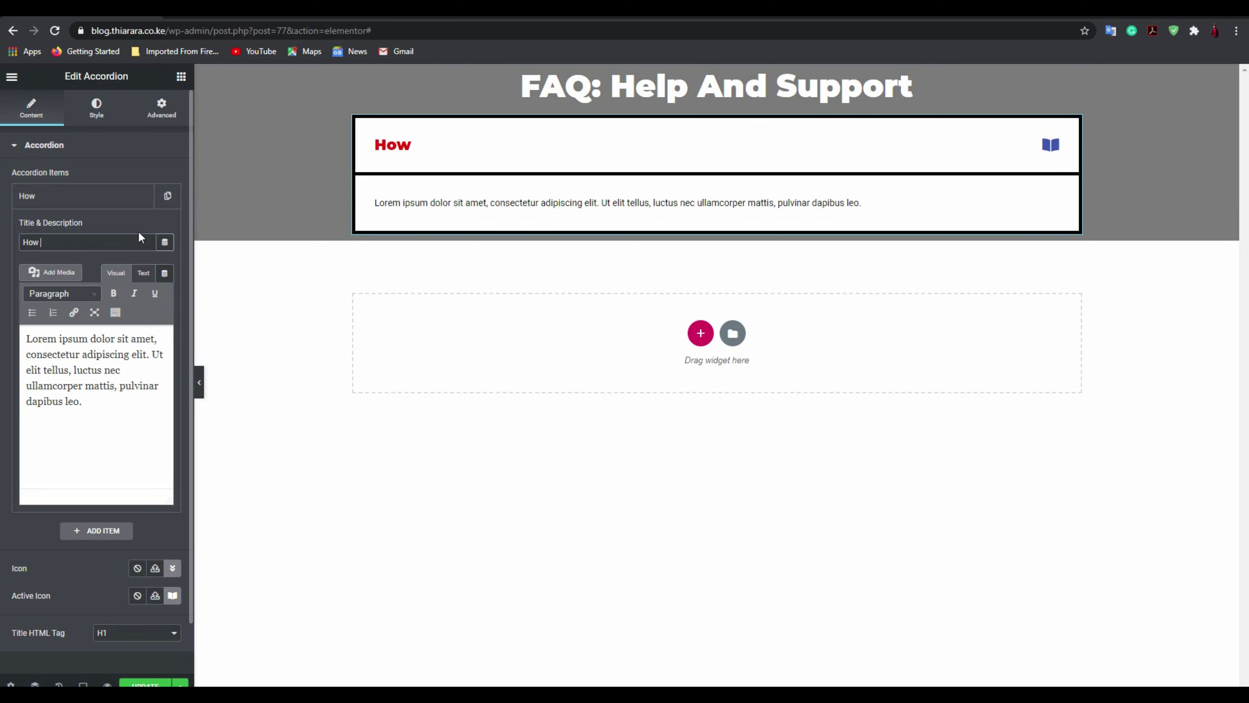
text(to purchace)
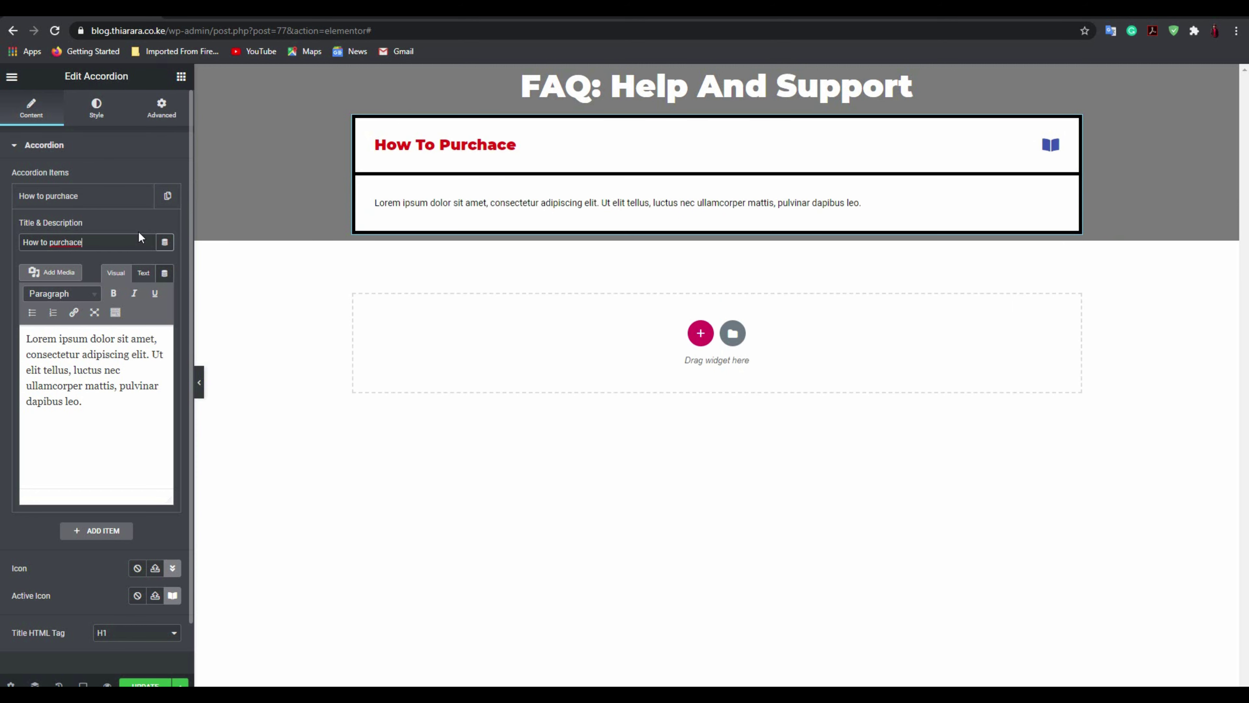
text(?)
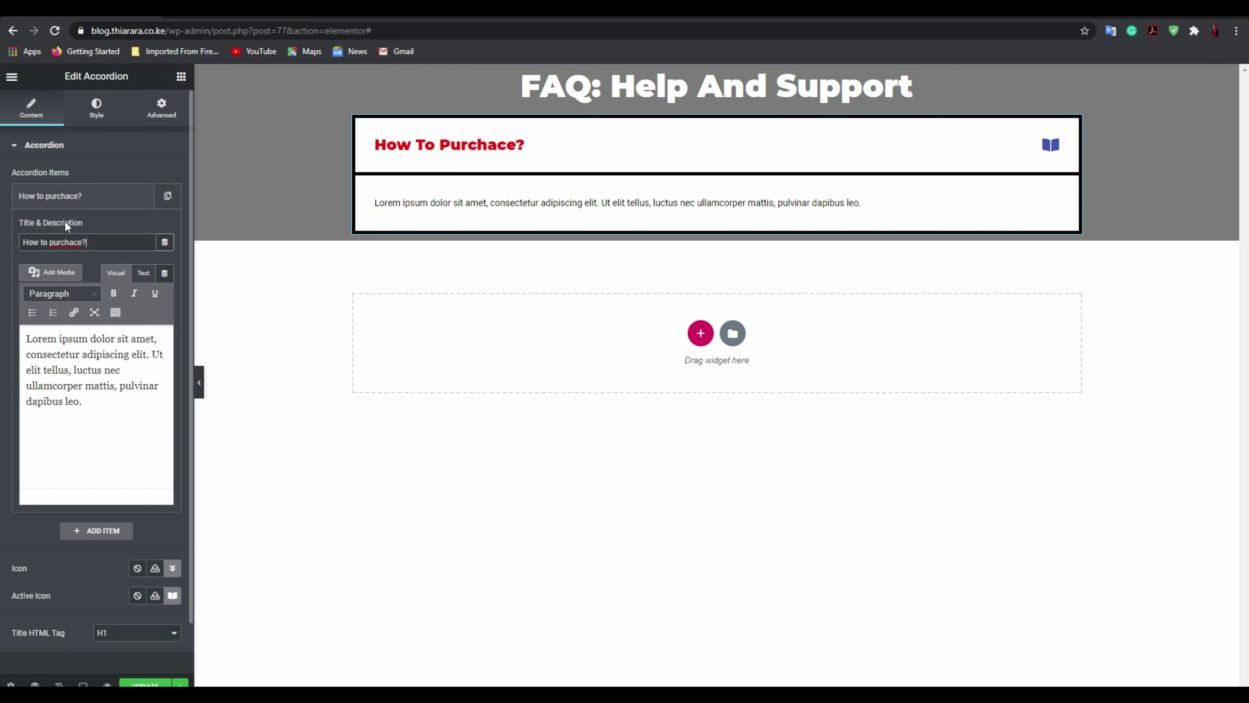
right_click(67, 240)
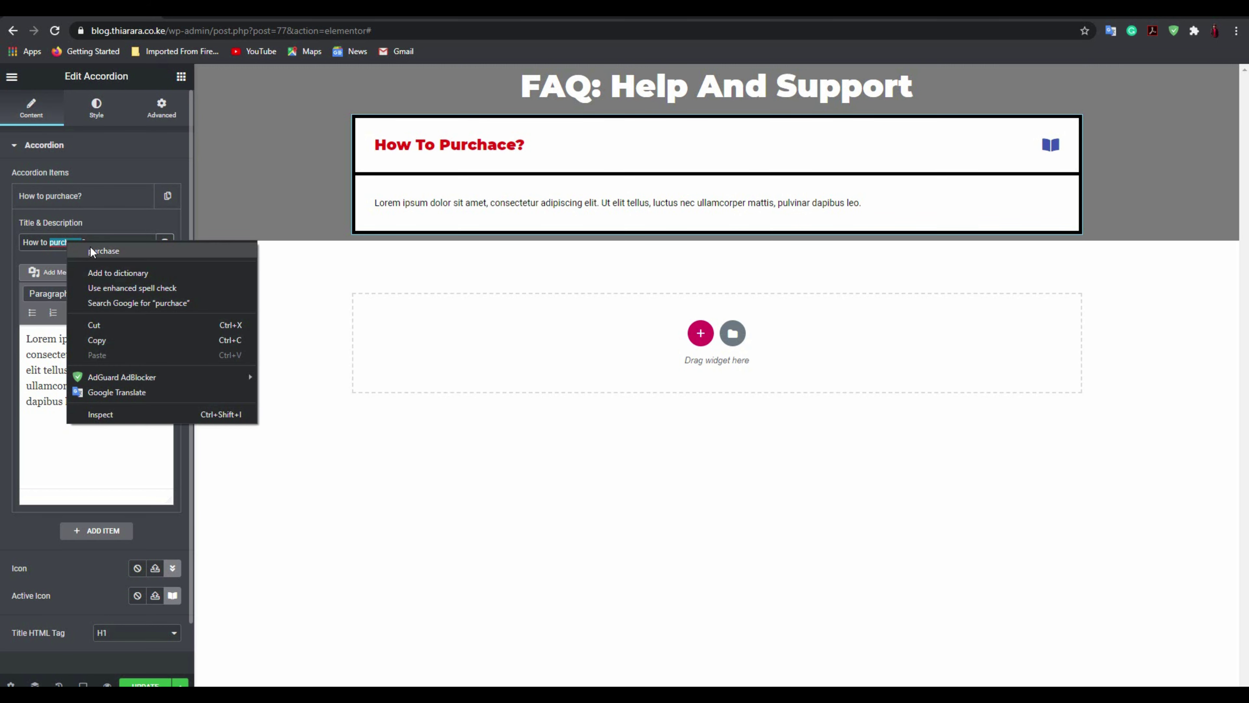
click(91, 247)
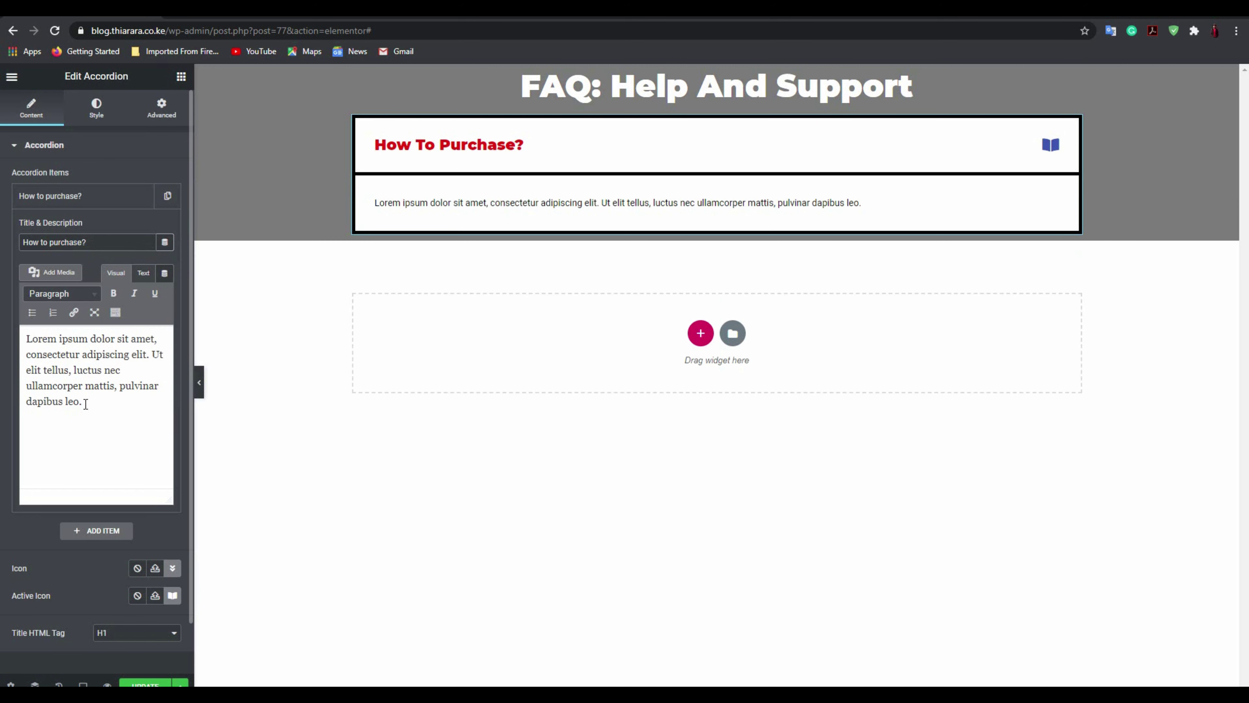
- Replace the placeholder description of the "How to purchase?" item with "Select shop on nav menu"
drag(86, 403, 29, 337)
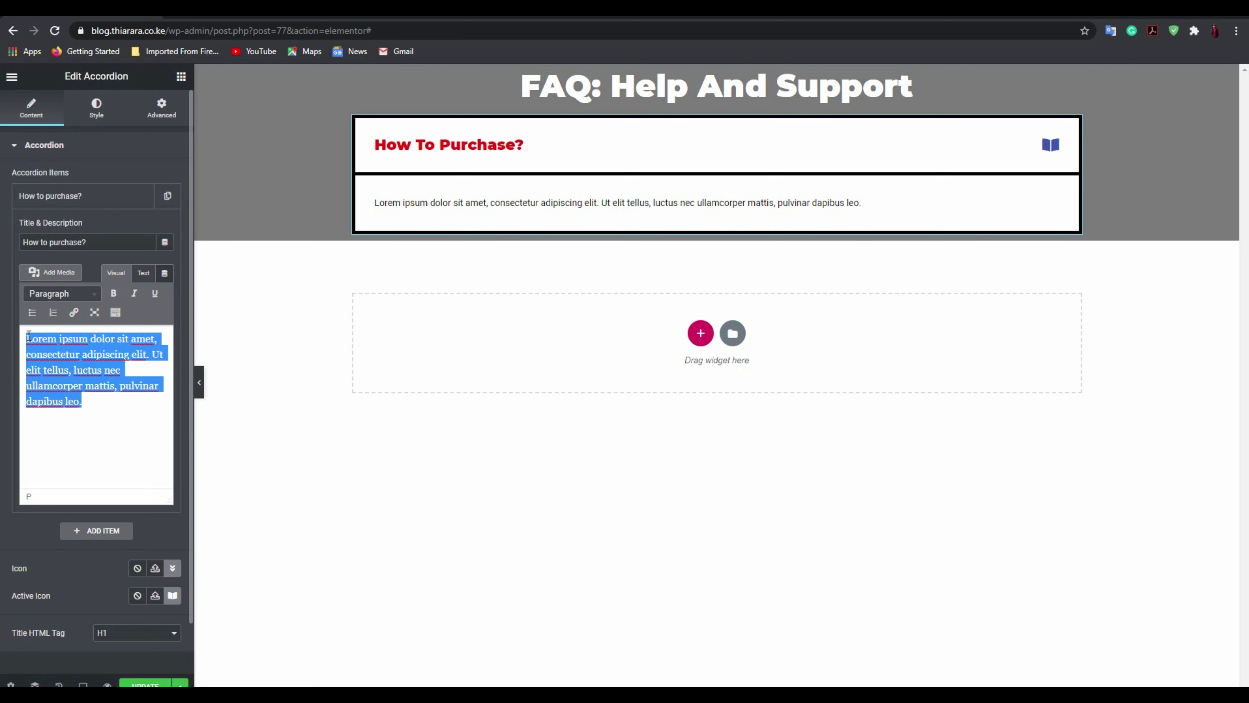
text(s)
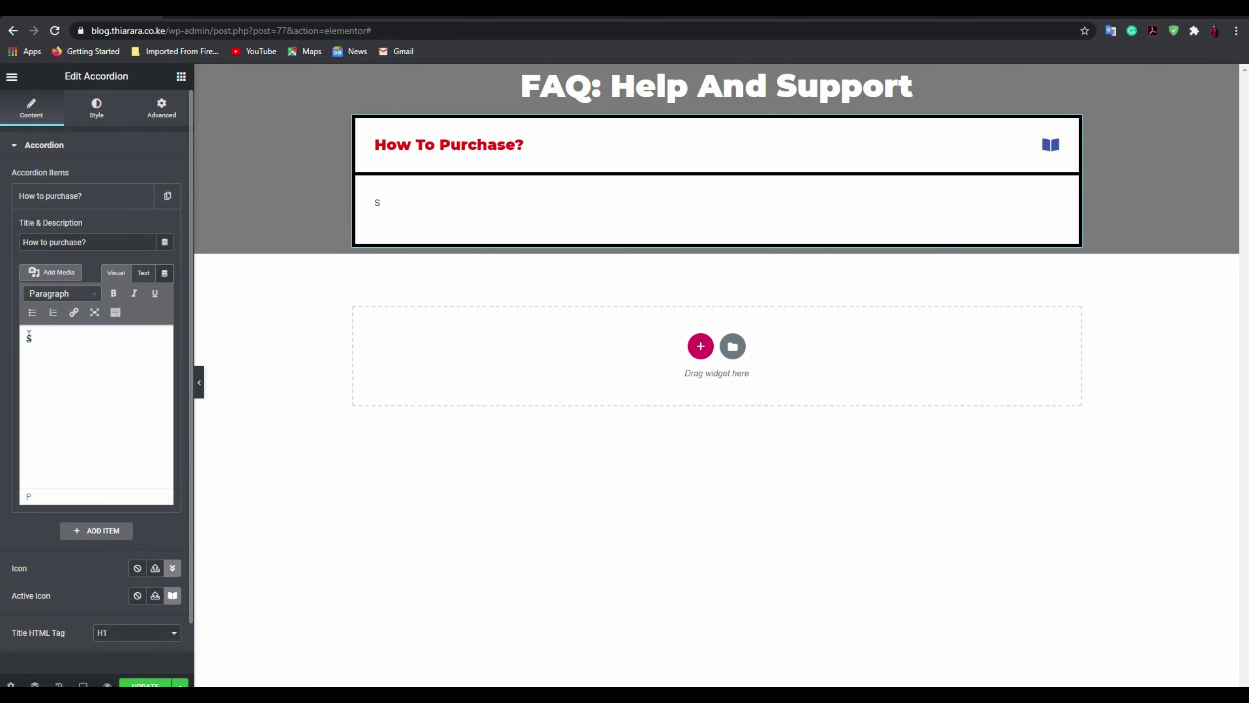
text(electr)
key(BackSpace)
text(sh)
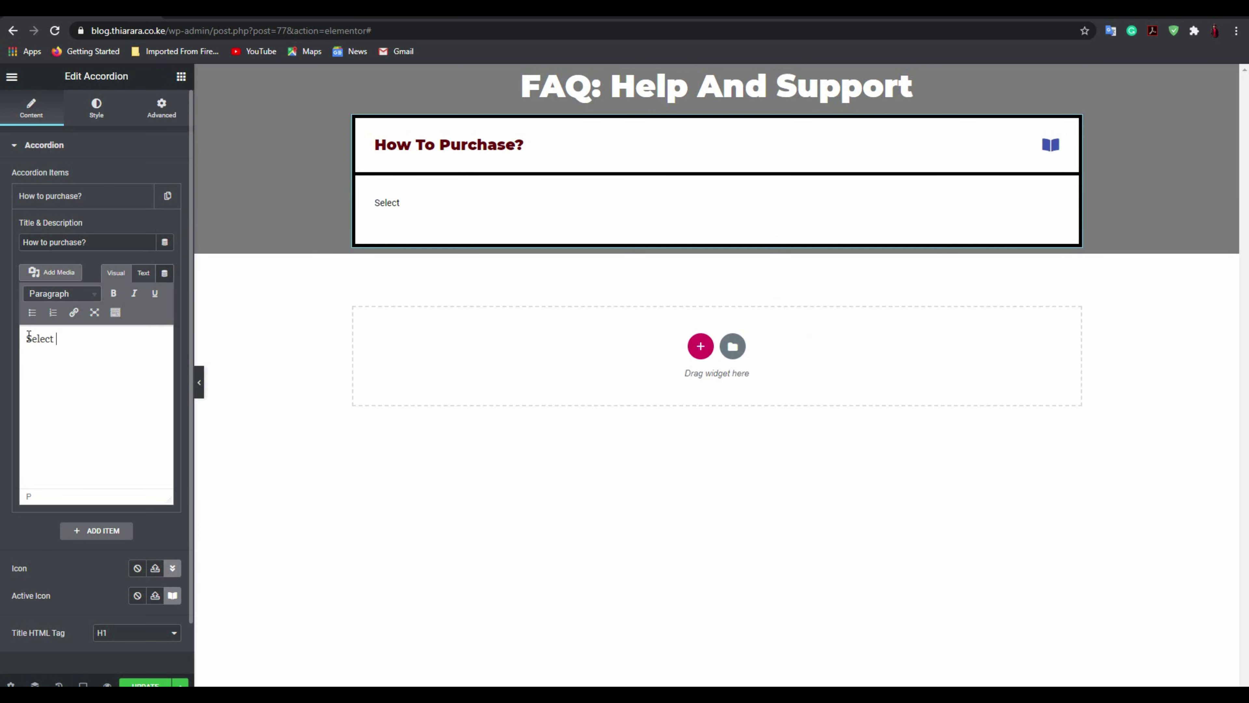
text(op)
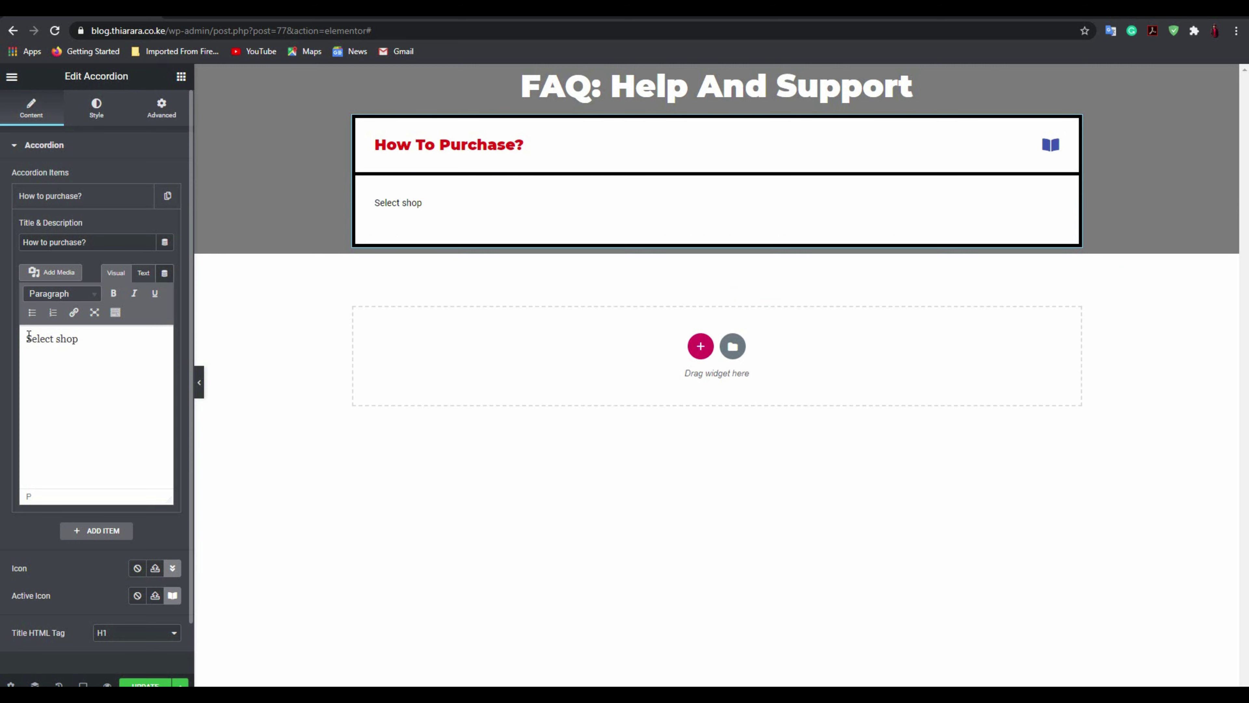
text( on nave menu)
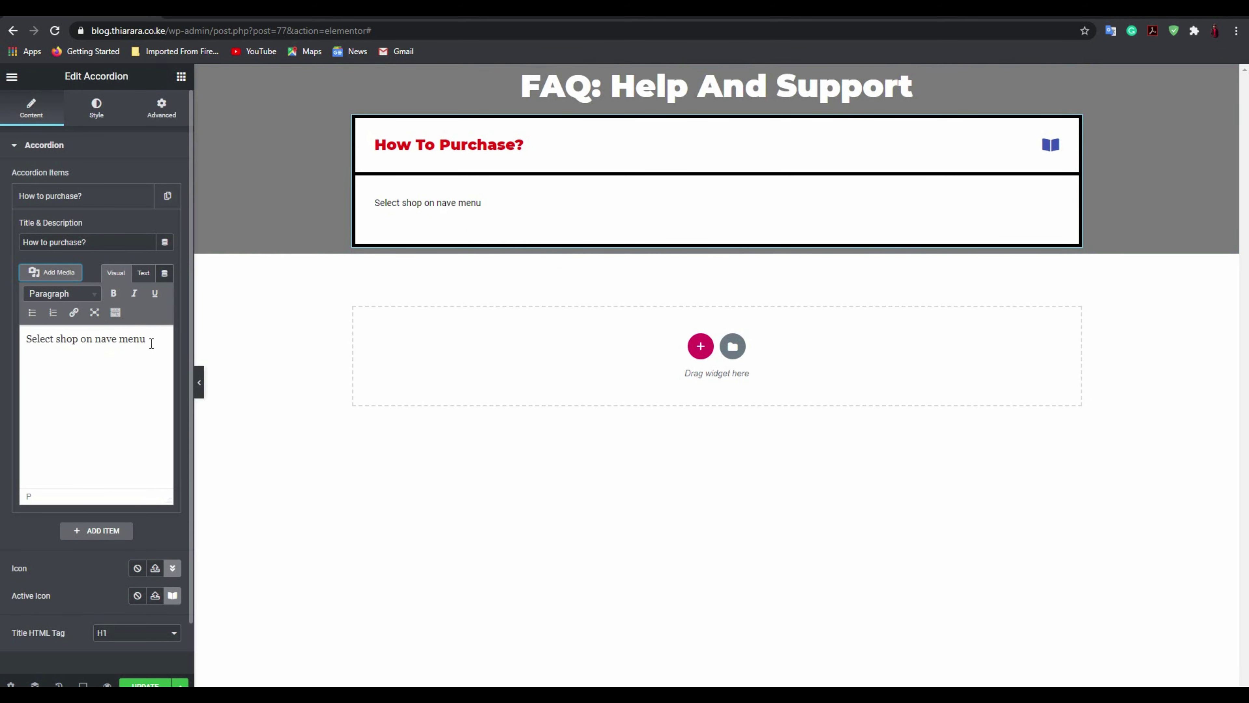
key(Left)
key(Left)
key(Left)
key(Left)
key(Left)
key(BackSpace)
- Make the words "nav menu" in the item's description bold and underlined
drag(151, 344, 98, 337)
click(114, 299)
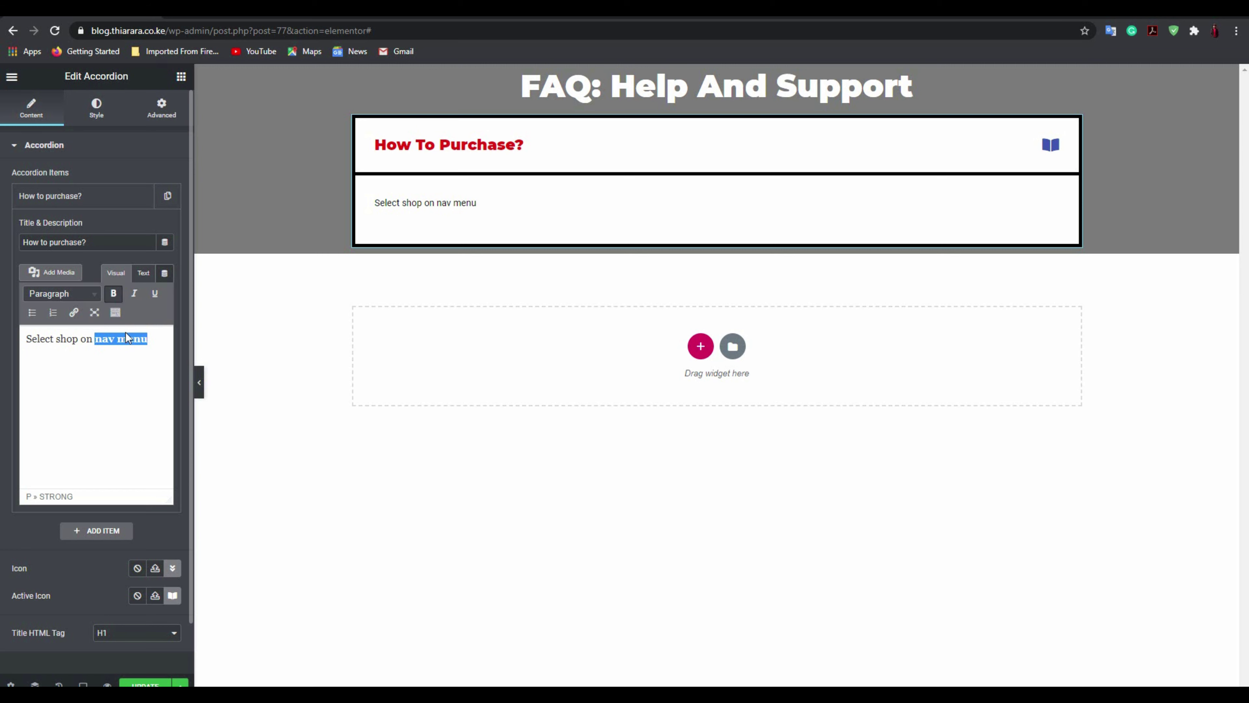
click(153, 295)
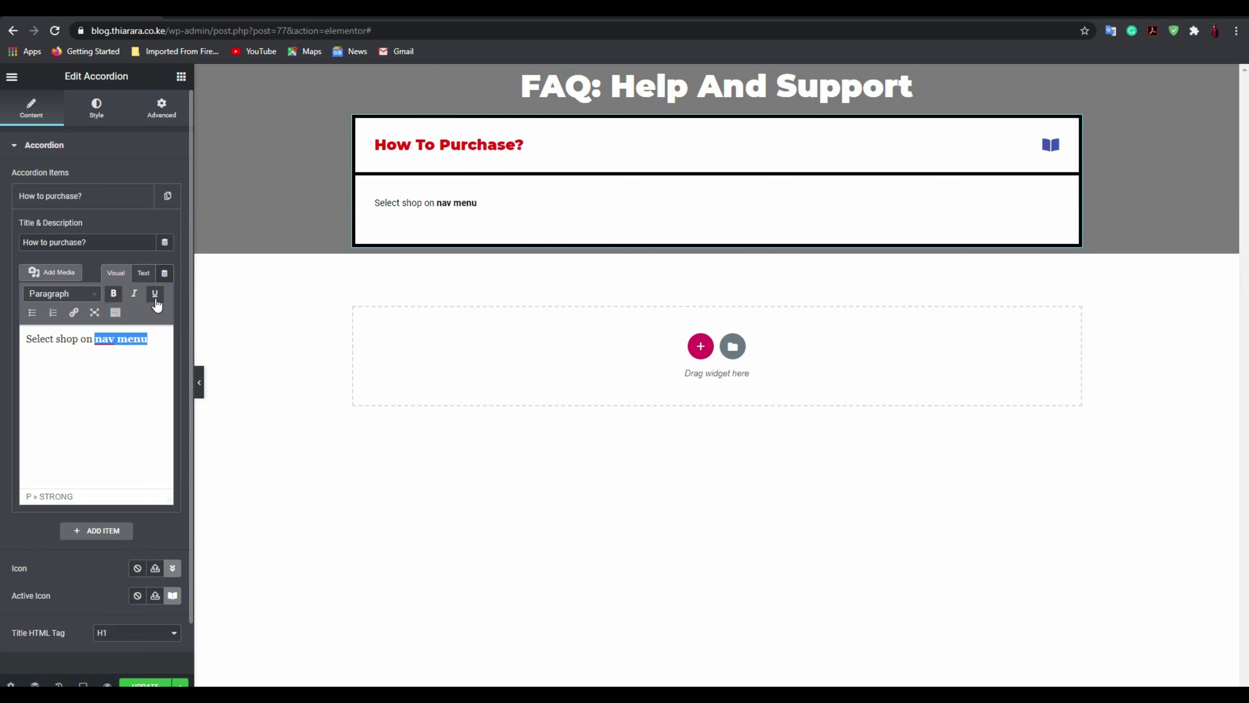
- Add a second paragraph reading "Select the product you want to buy" to the description, followed by an empty line
click(155, 344)
key(Return)
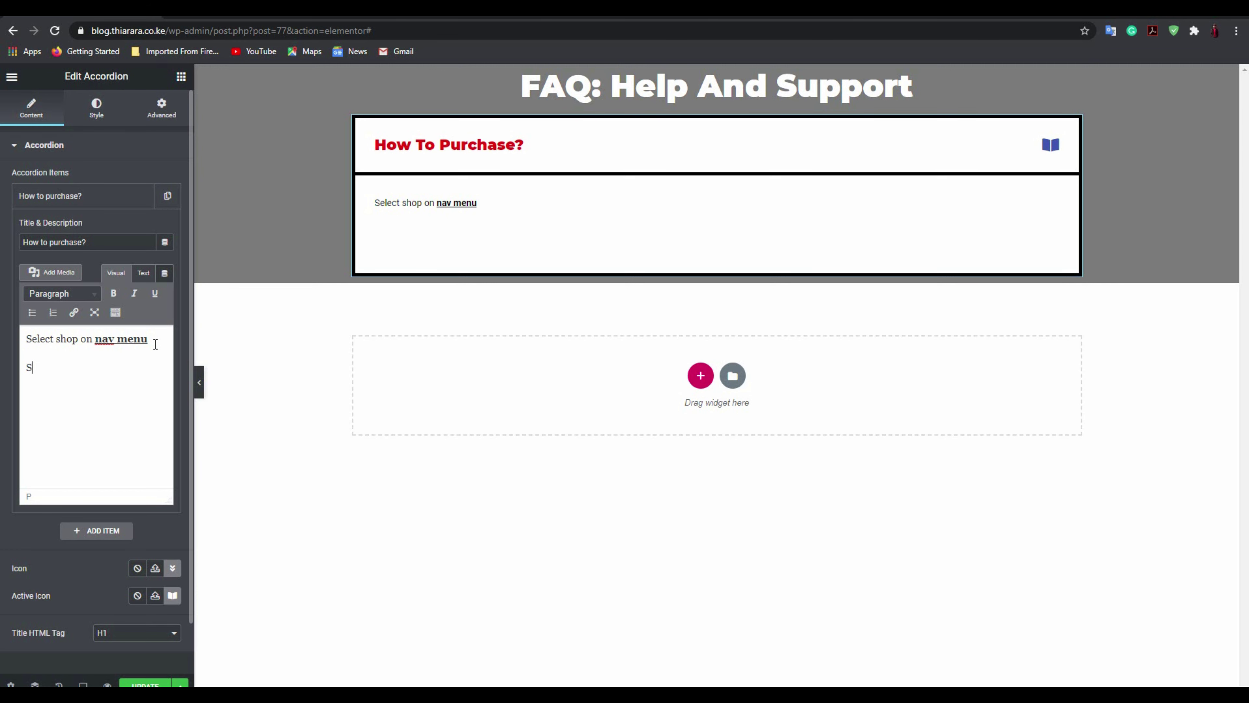
key(BackSpace)
text(elect th product you want to buy)
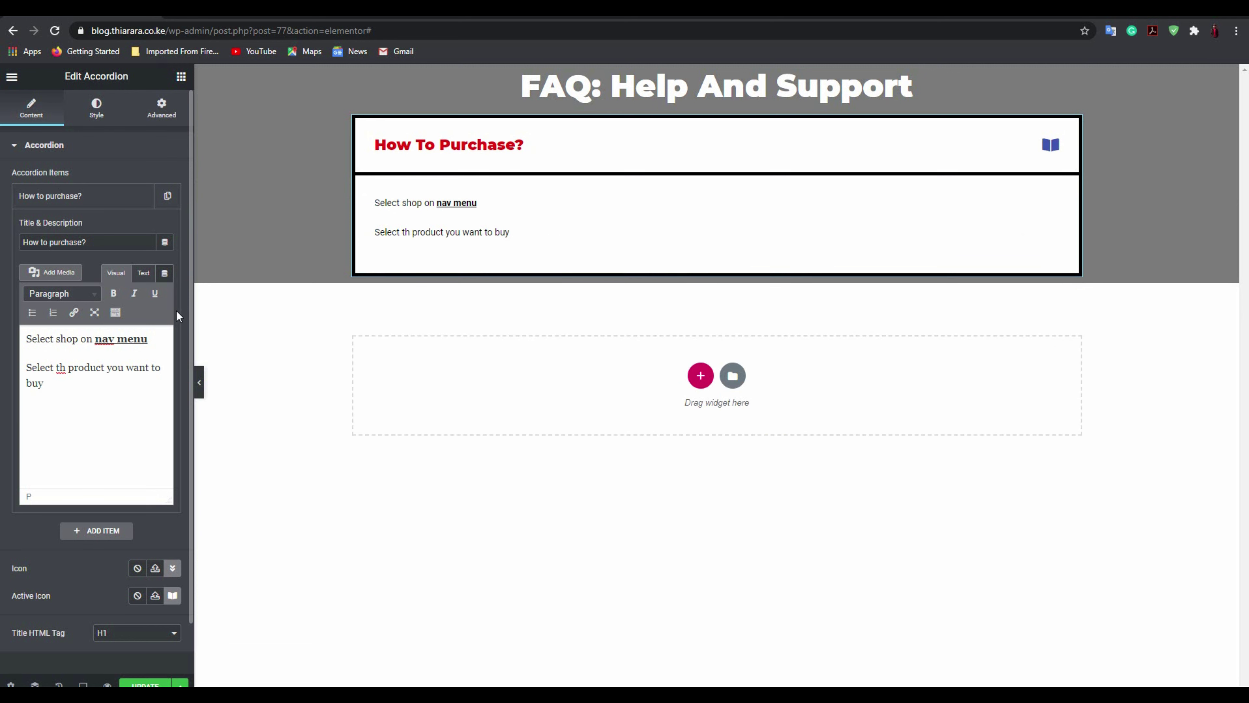
click(66, 368)
text(e)
click(68, 385)
key(Return)
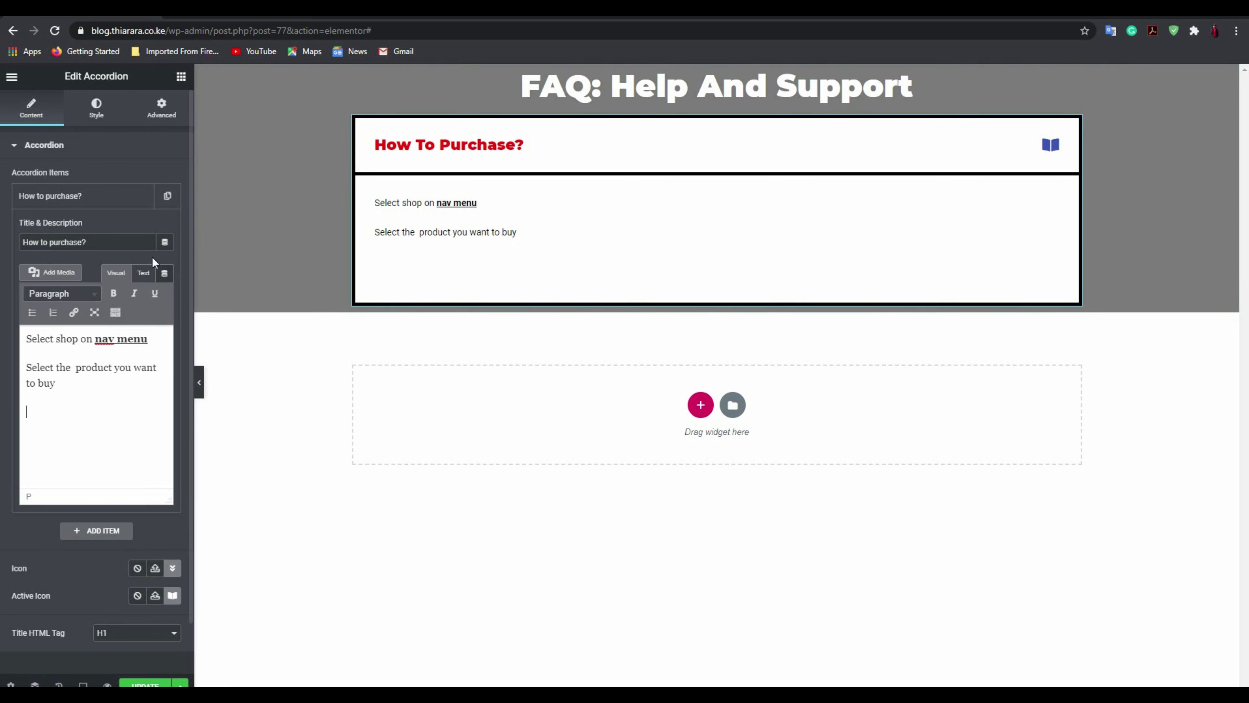
- Collapse the "How to purchase?" item's settings and duplicate the item
click(116, 202)
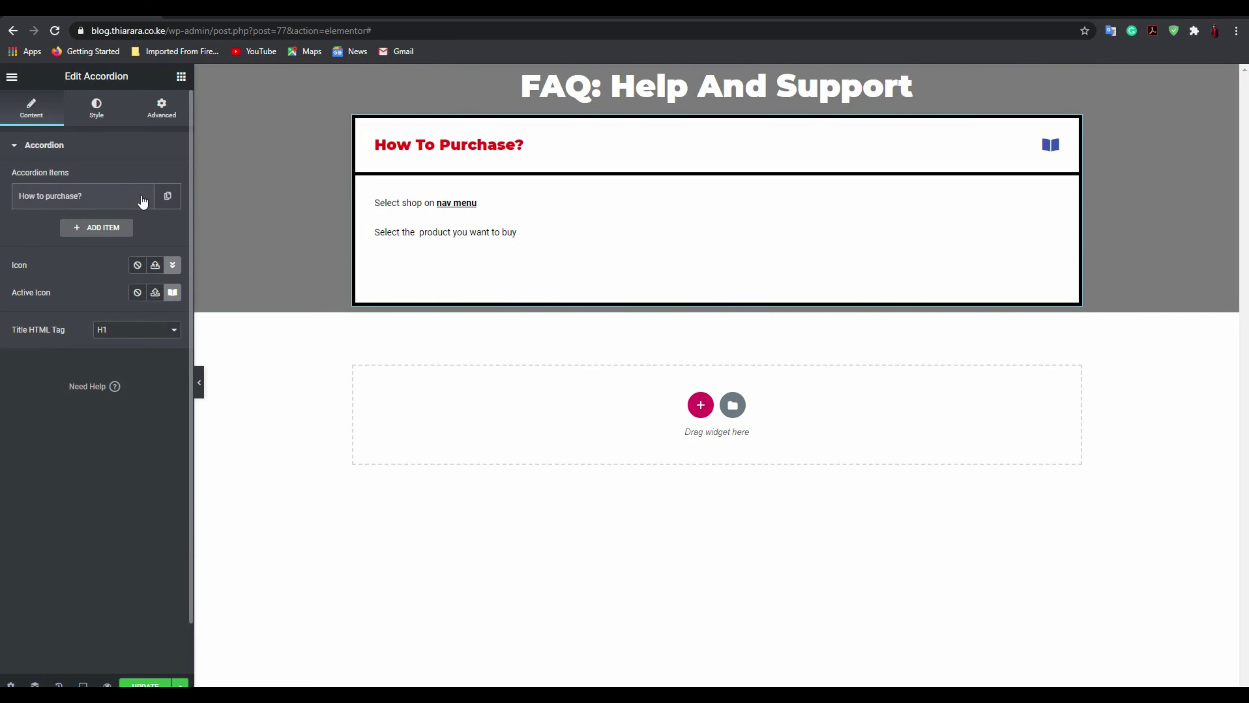
click(126, 204)
click(117, 201)
click(116, 202)
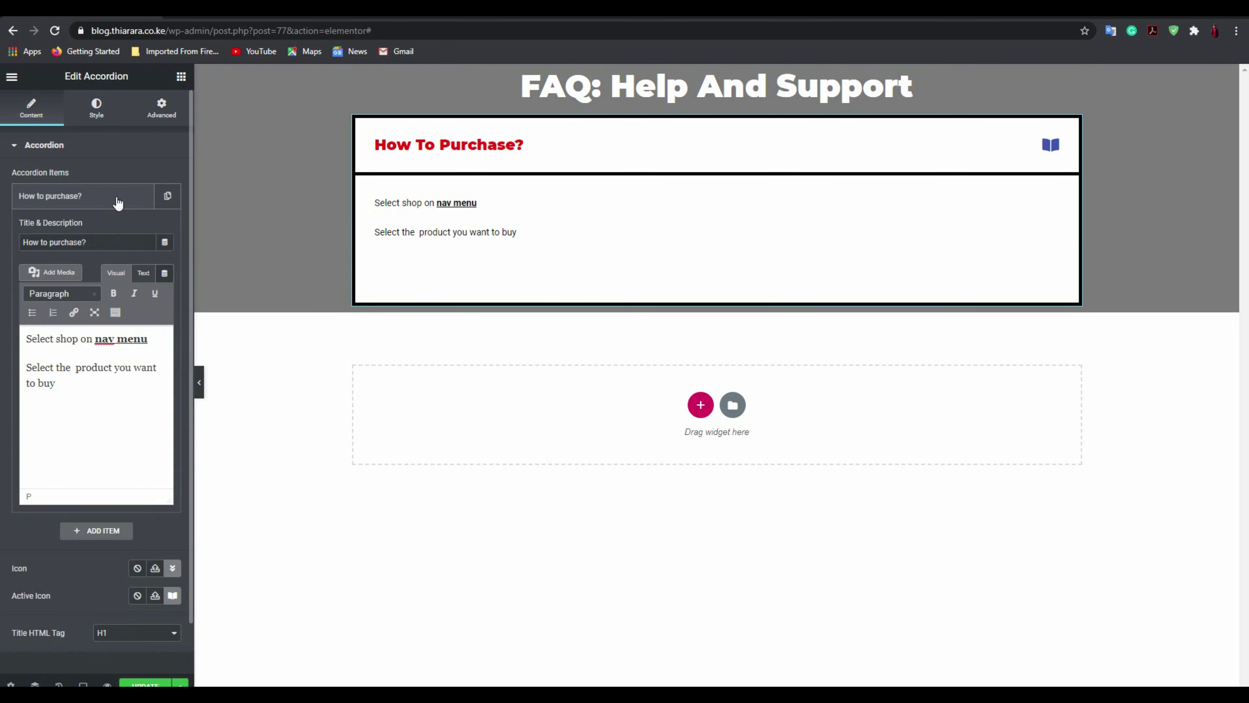
click(117, 203)
click(167, 197)
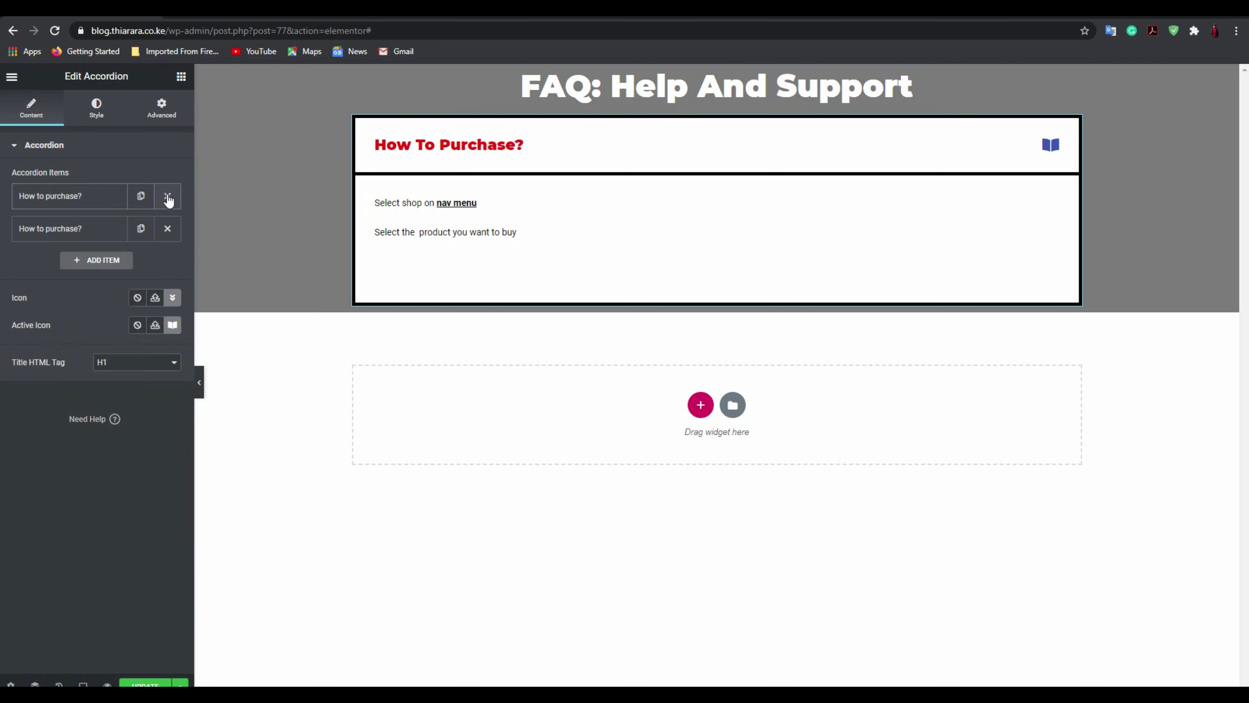
- Duplicate the "How to purchase?" accordion item two more times and collapse its open answer in the preview
click(141, 229)
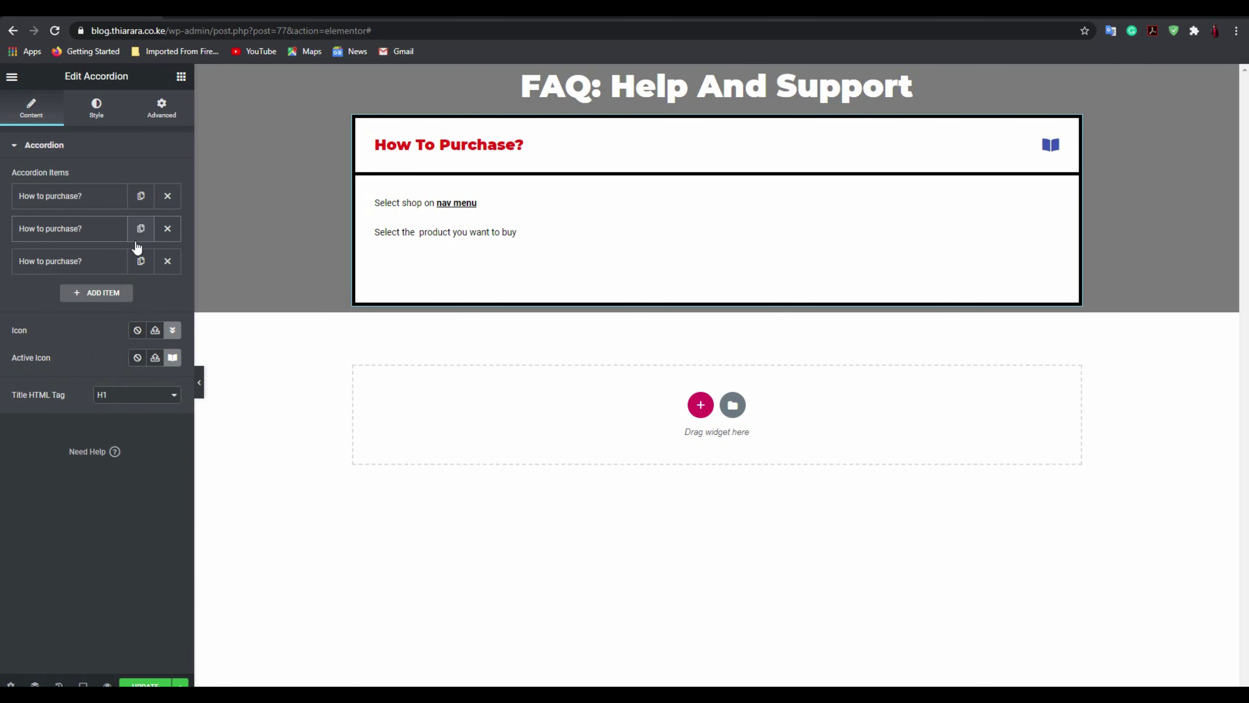
click(141, 262)
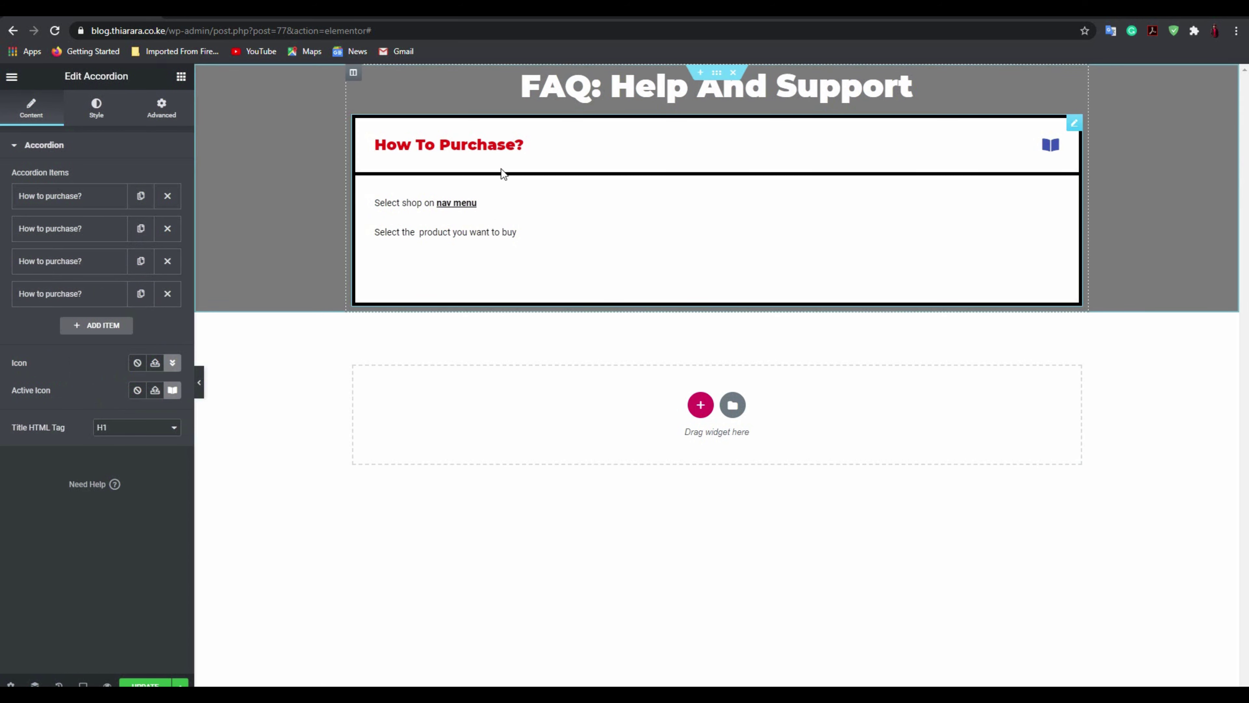
click(963, 151)
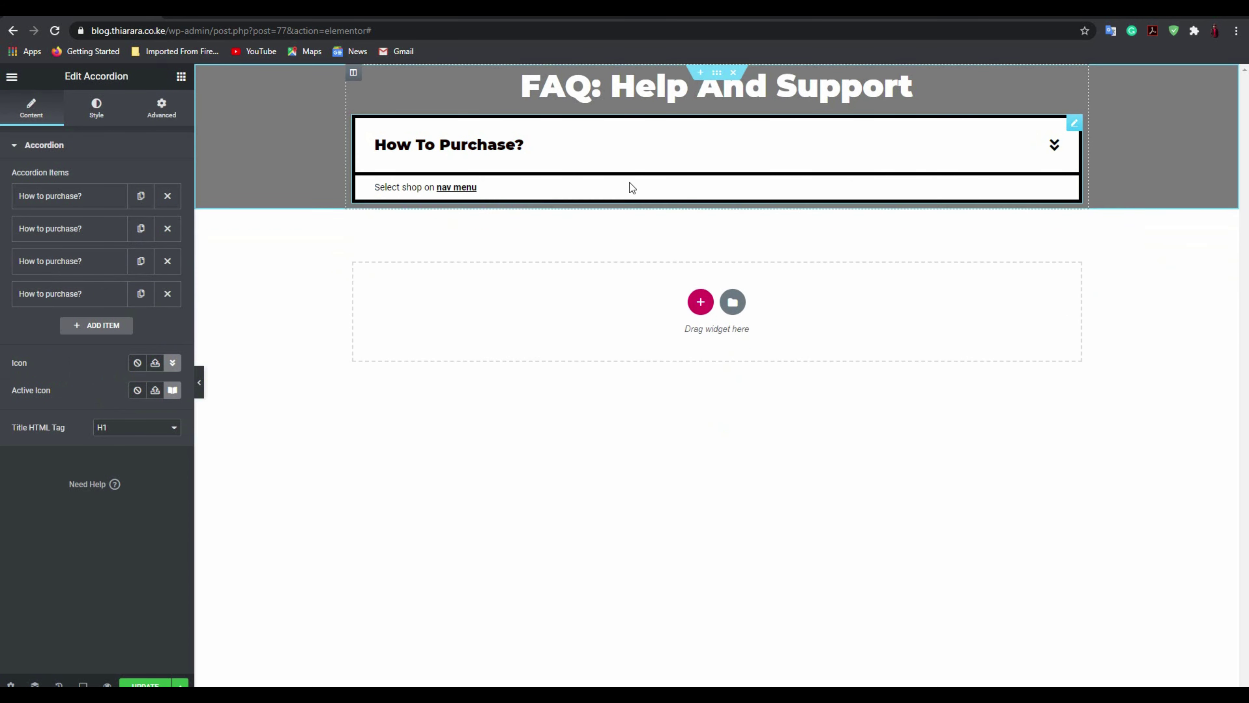
- Retitle the second accordion item "How to return the product?", keeping its description, and collapse its settings
click(90, 234)
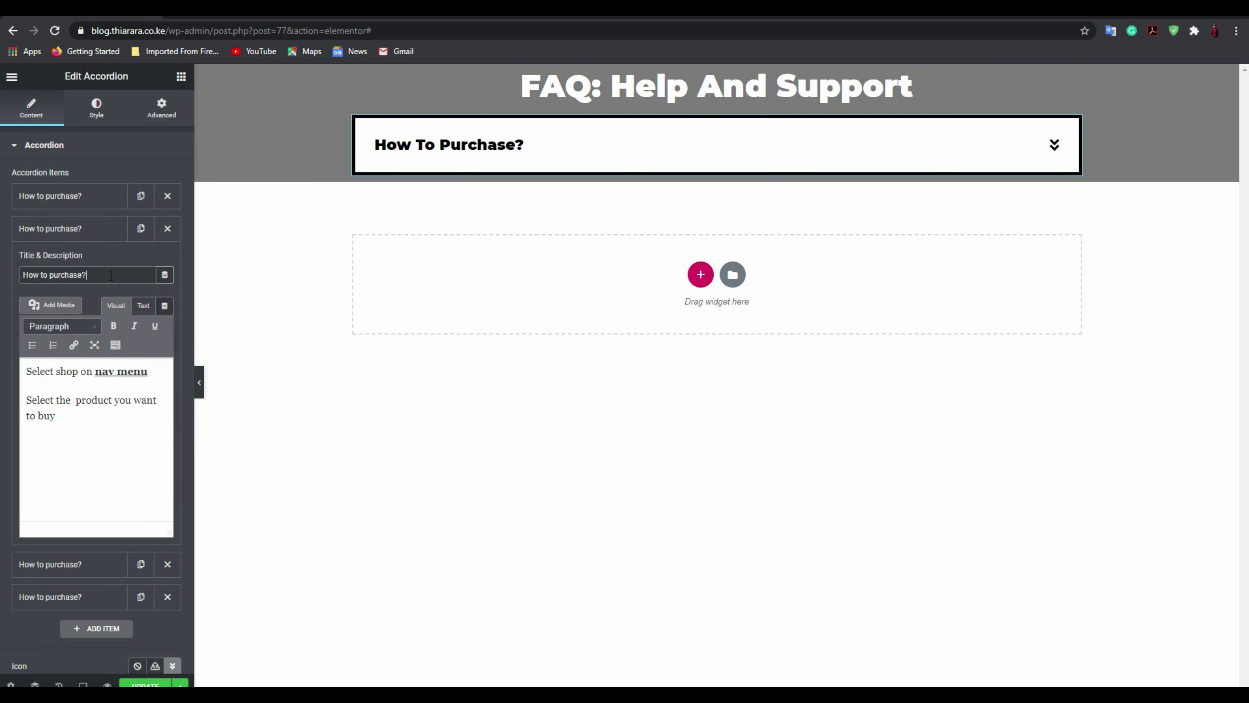
drag(100, 277, 28, 277)
text(Ho)
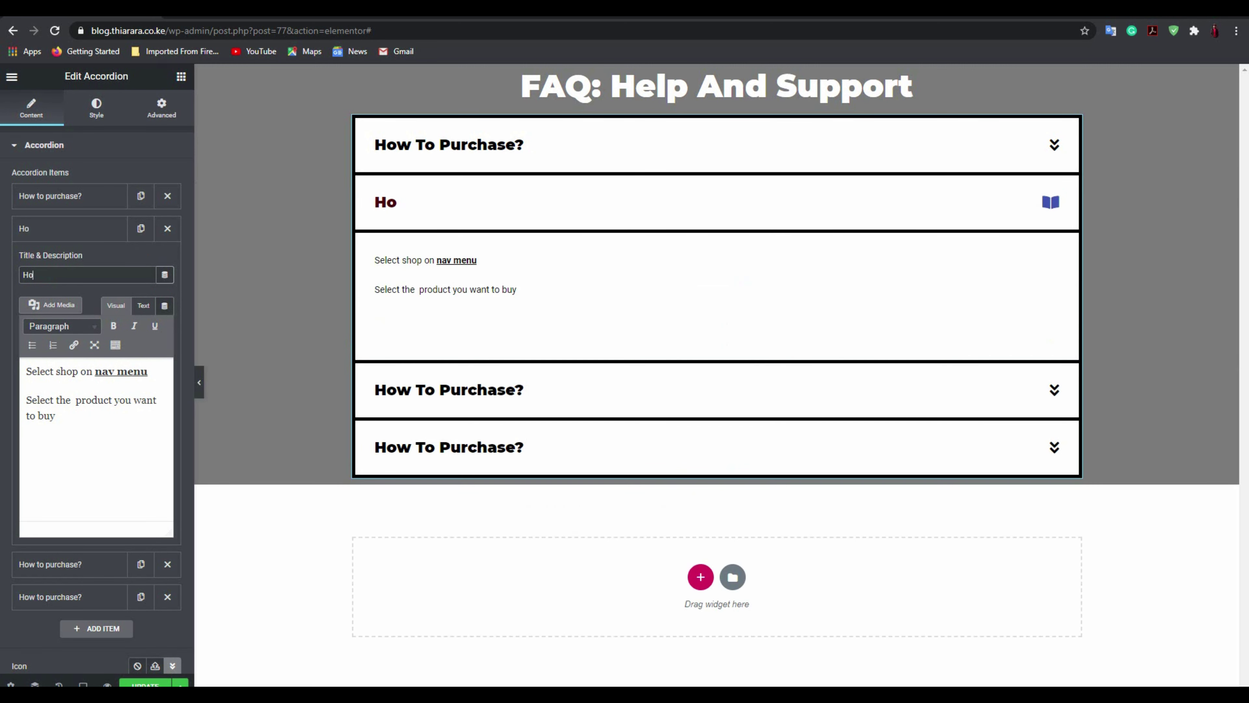
text(w to retu)
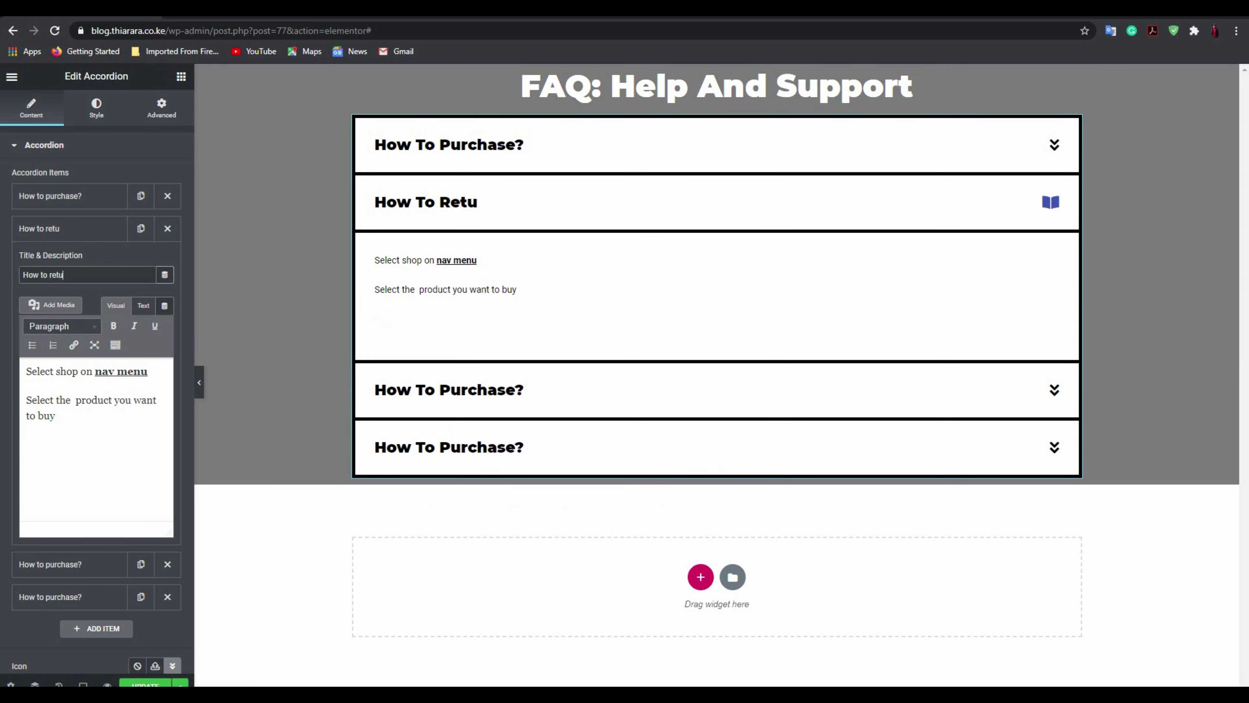
text(rn the )
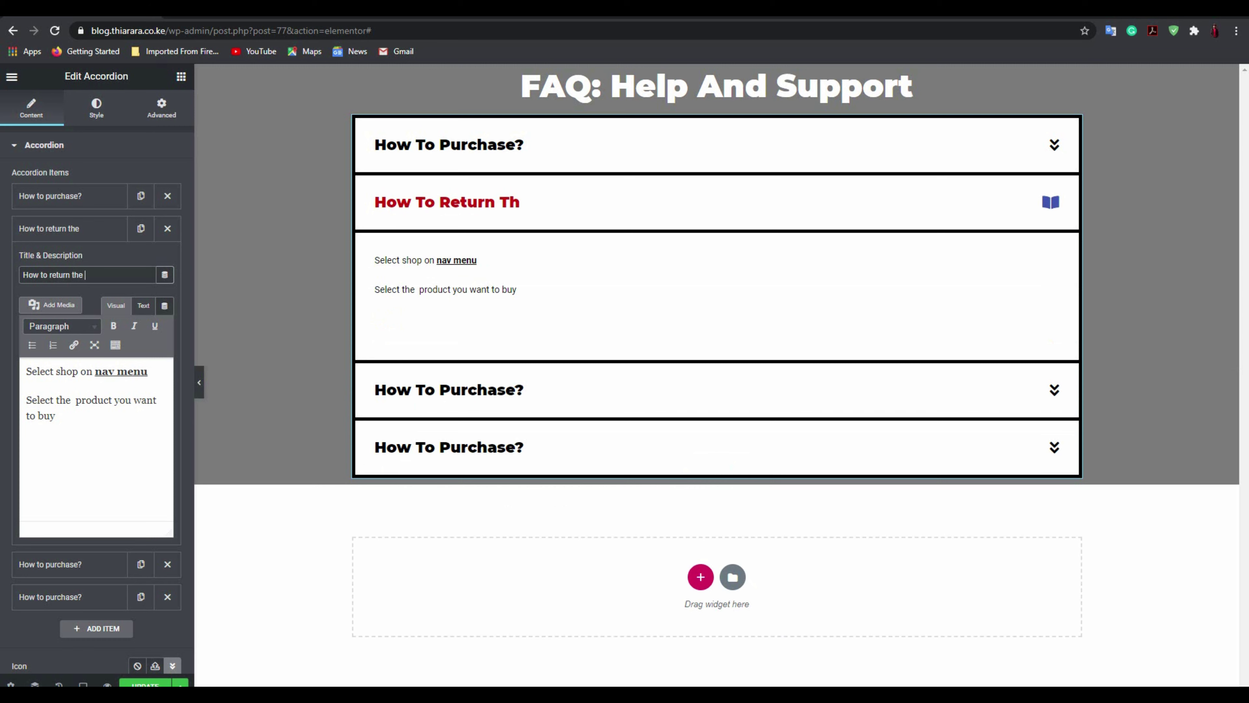
text(product)
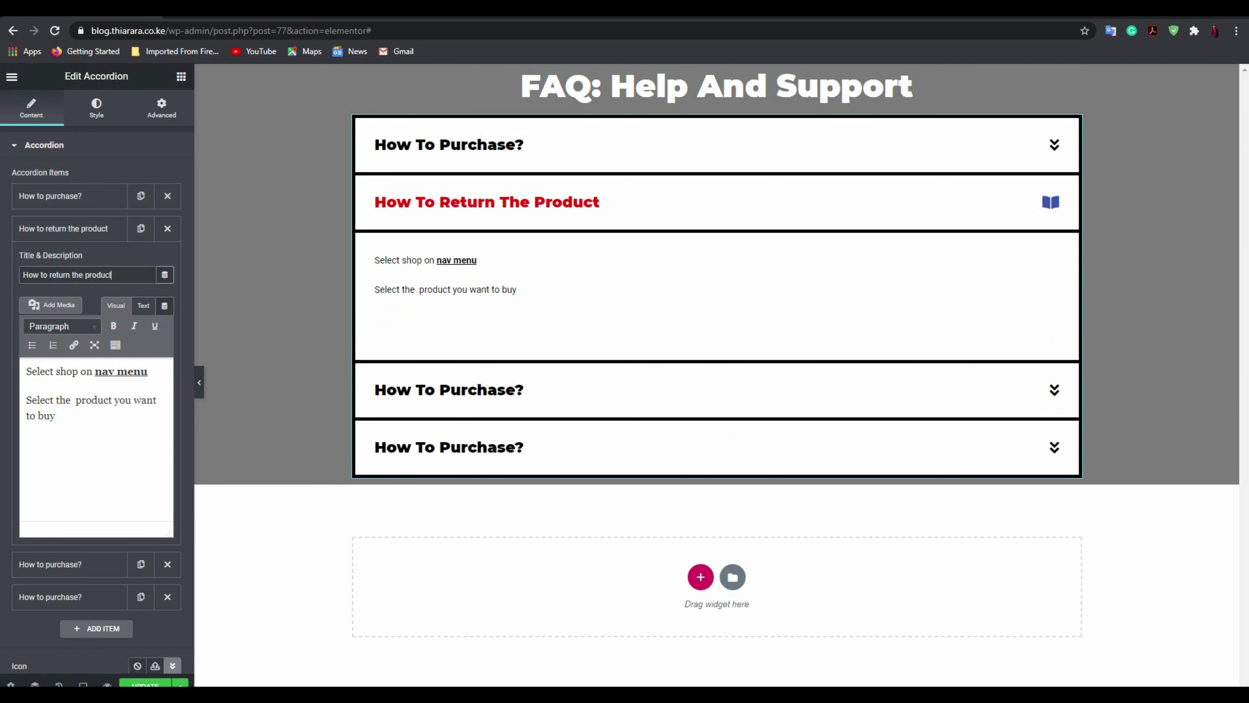
text(?)
drag(127, 408, 44, 372)
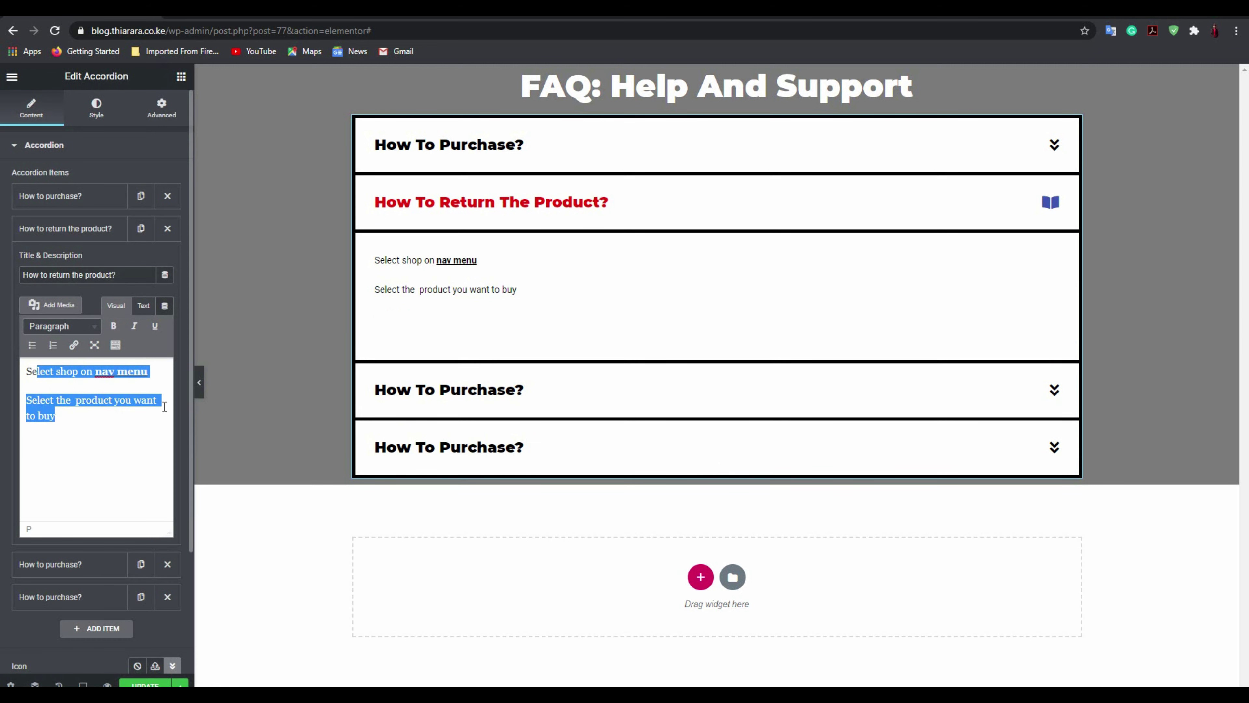
click(510, 390)
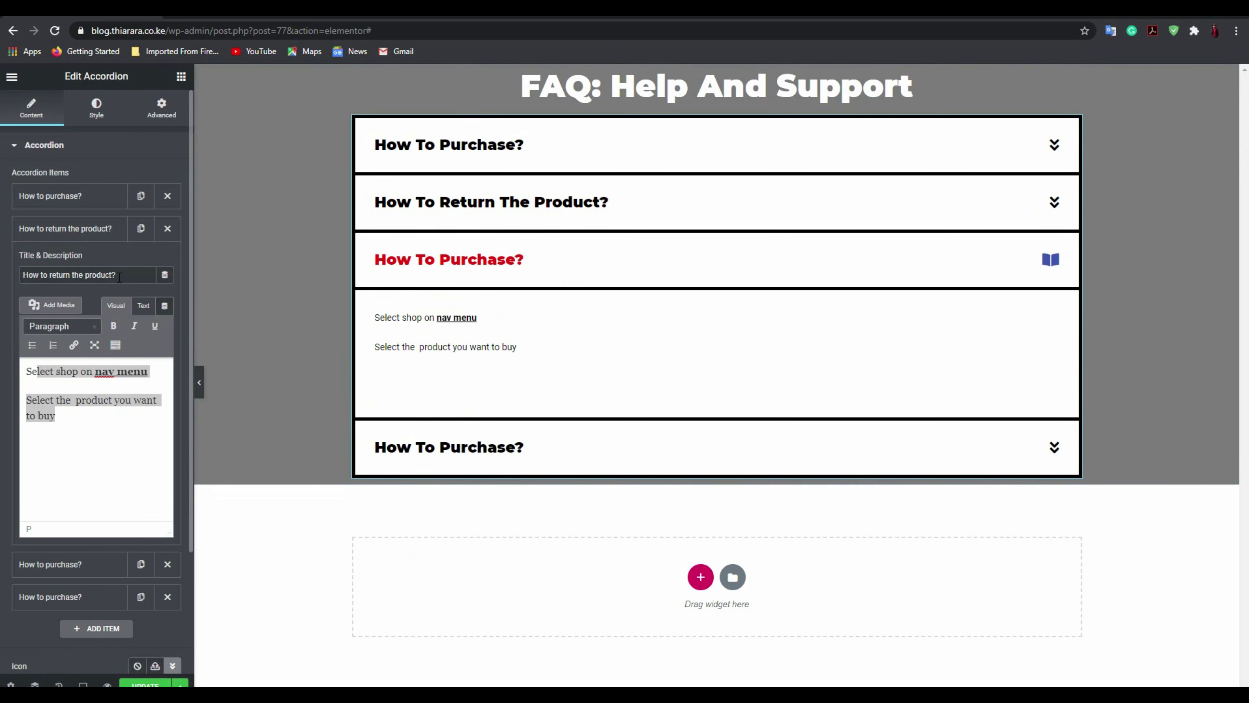
click(83, 228)
- Retitle the third accordion item "How to delete your my account?"
click(91, 269)
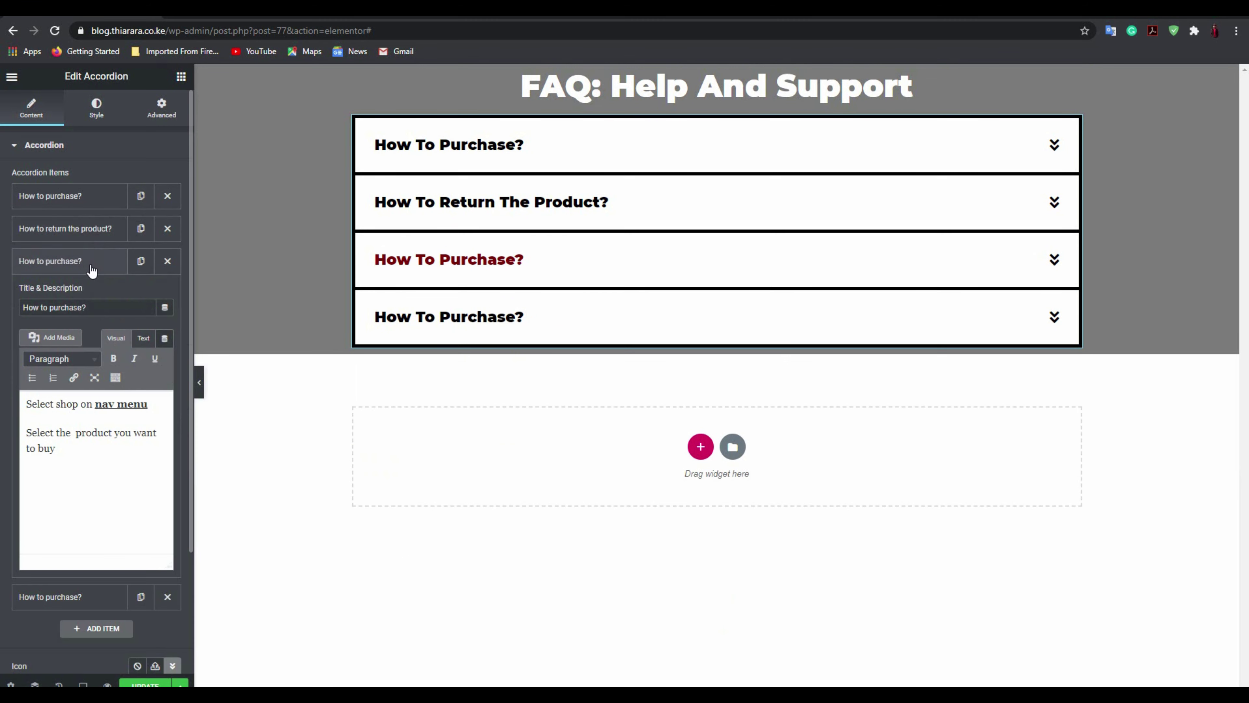
drag(87, 307, 23, 307)
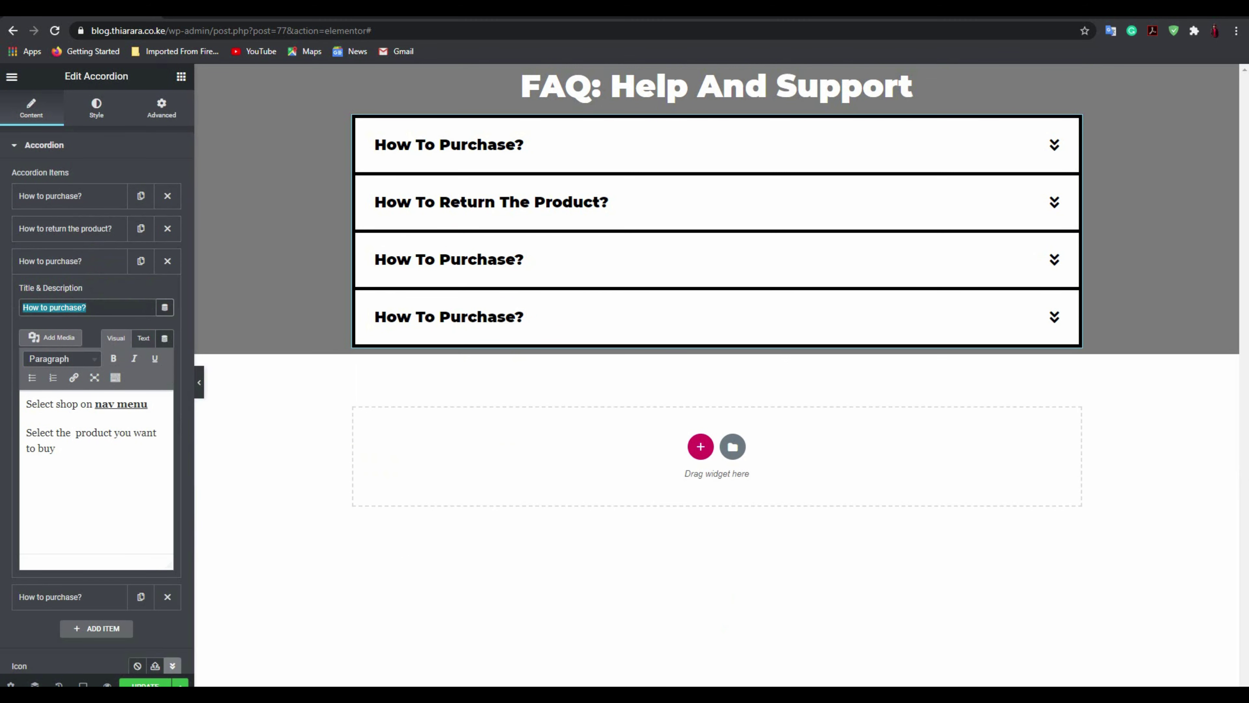
text(How to delete your my account?)
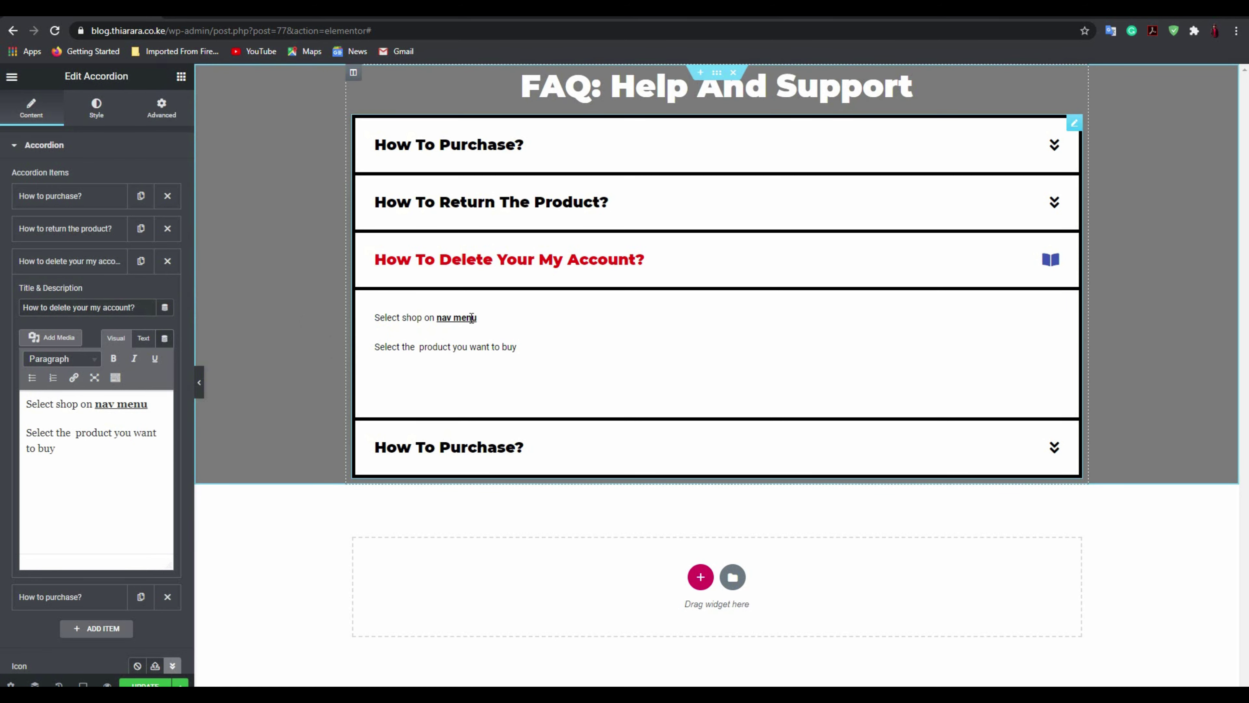
- Change the first line of the third item's description to "Select My Account or click here for more"
drag(477, 318, 432, 327)
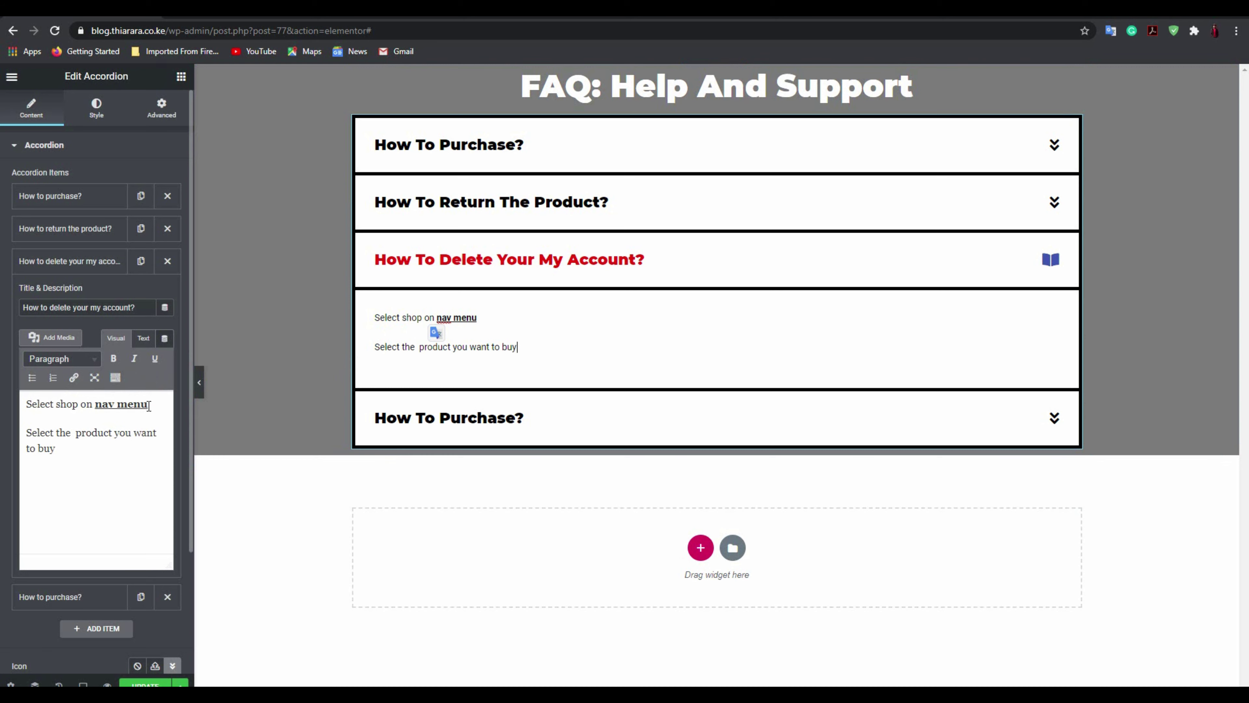
drag(149, 405, 66, 408)
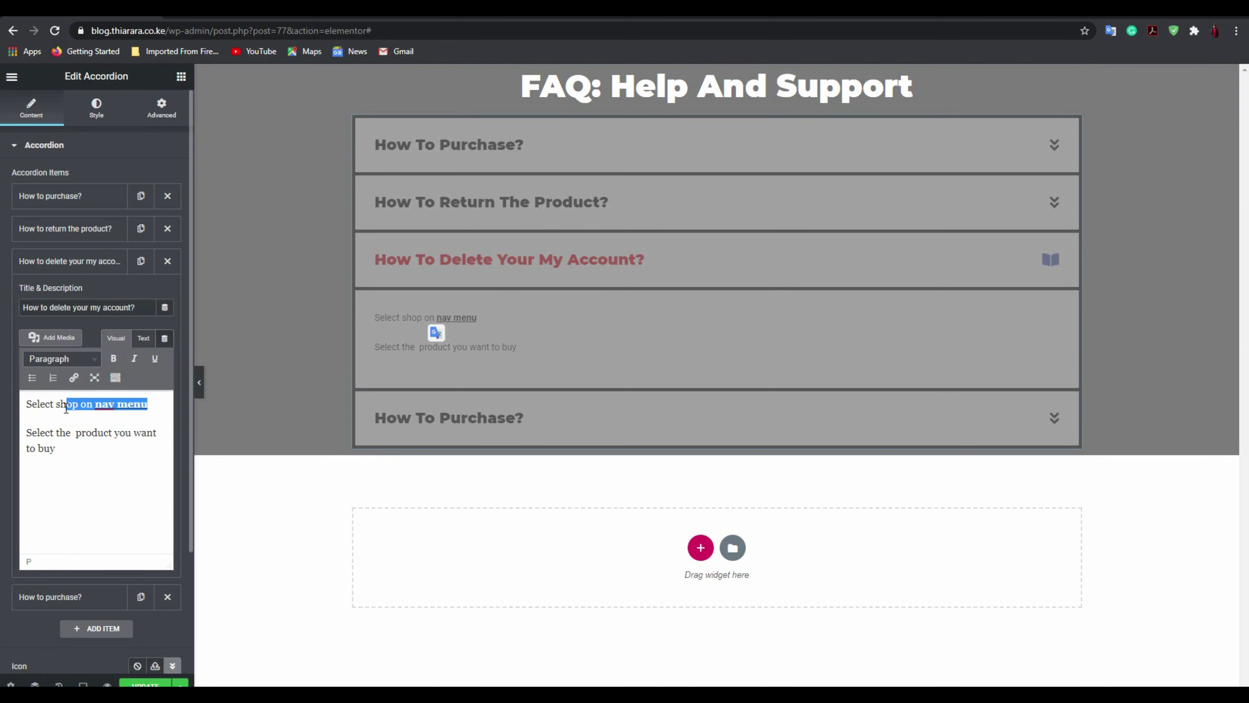
text(My )
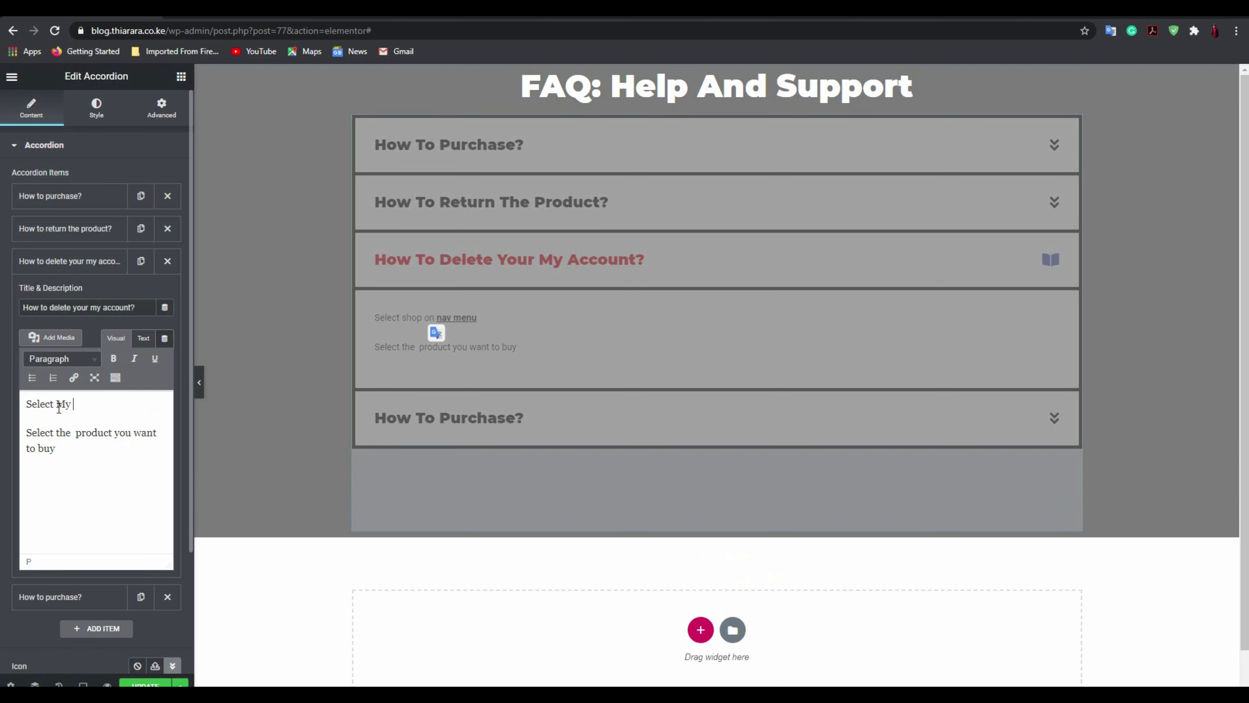
text(Accoun)
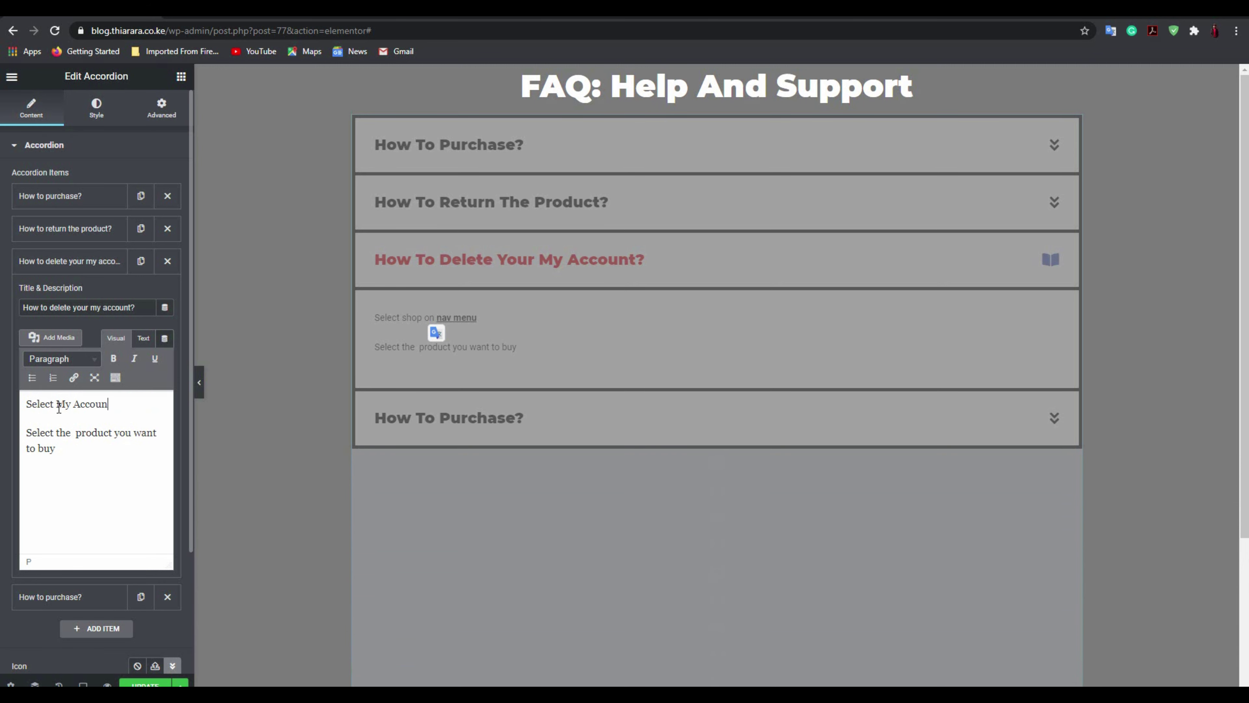
text(t)
key(BackSpace)
text(or clic)
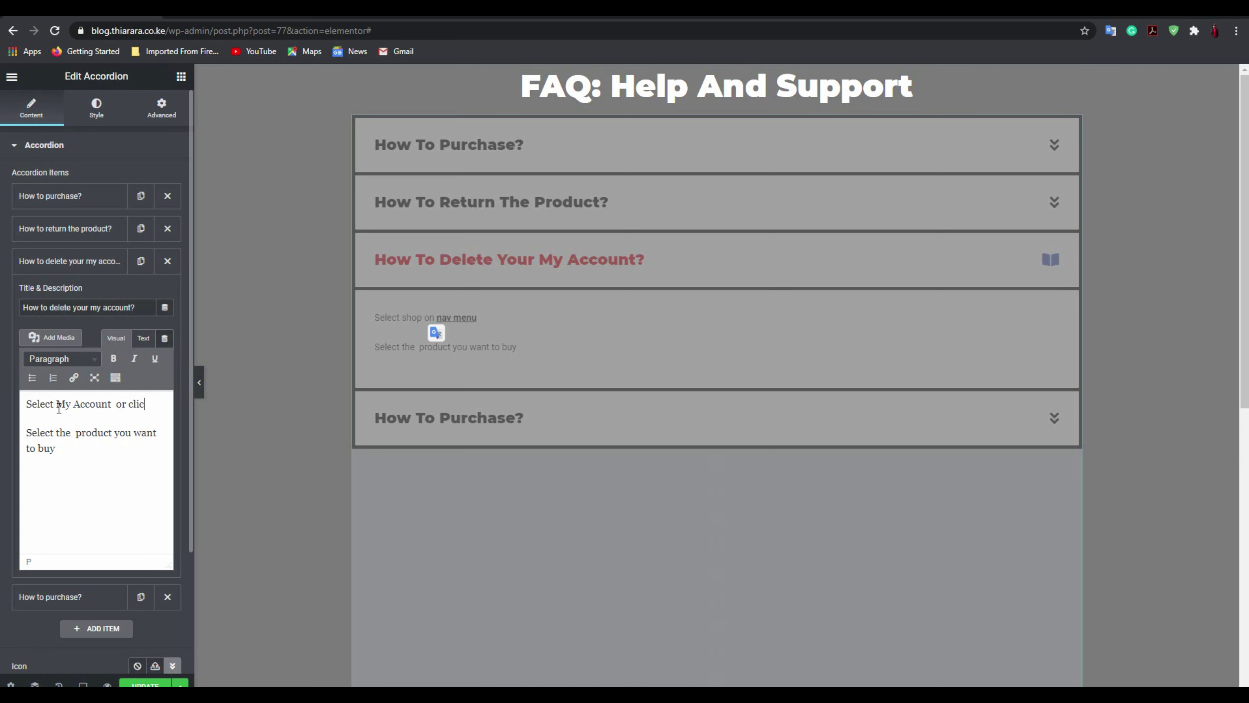
text(k here )
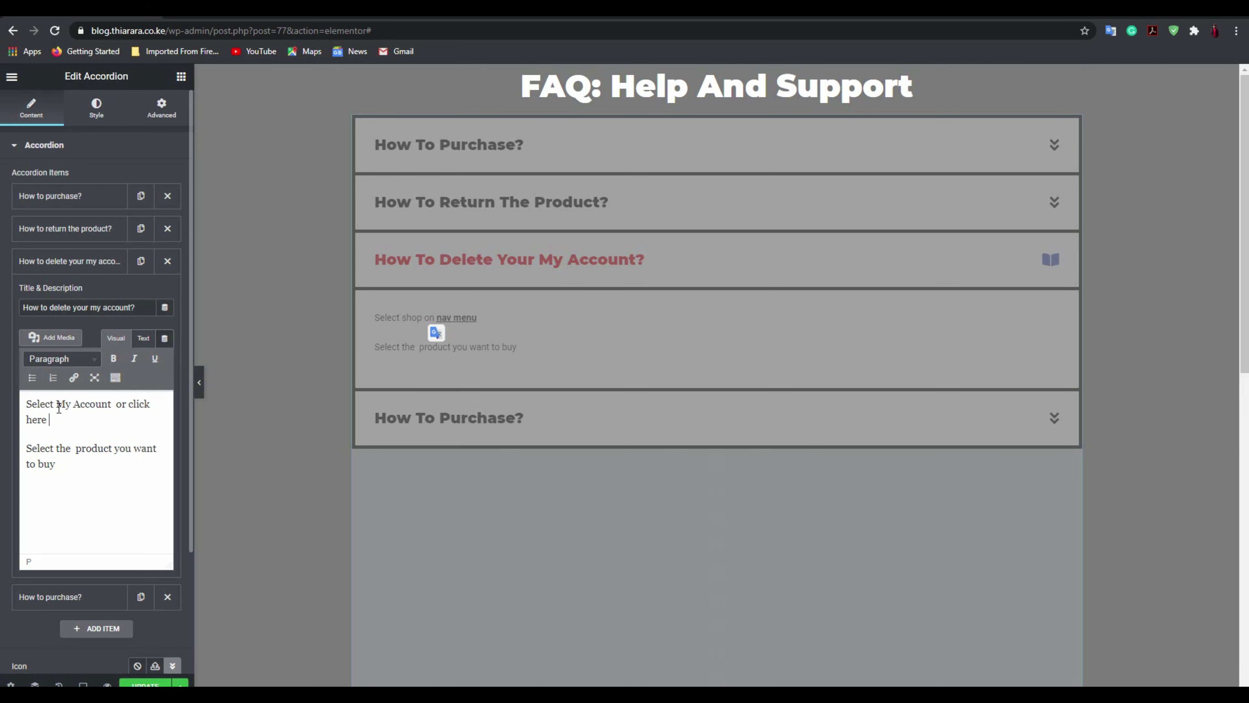
text(for more)
drag(49, 420, 129, 399)
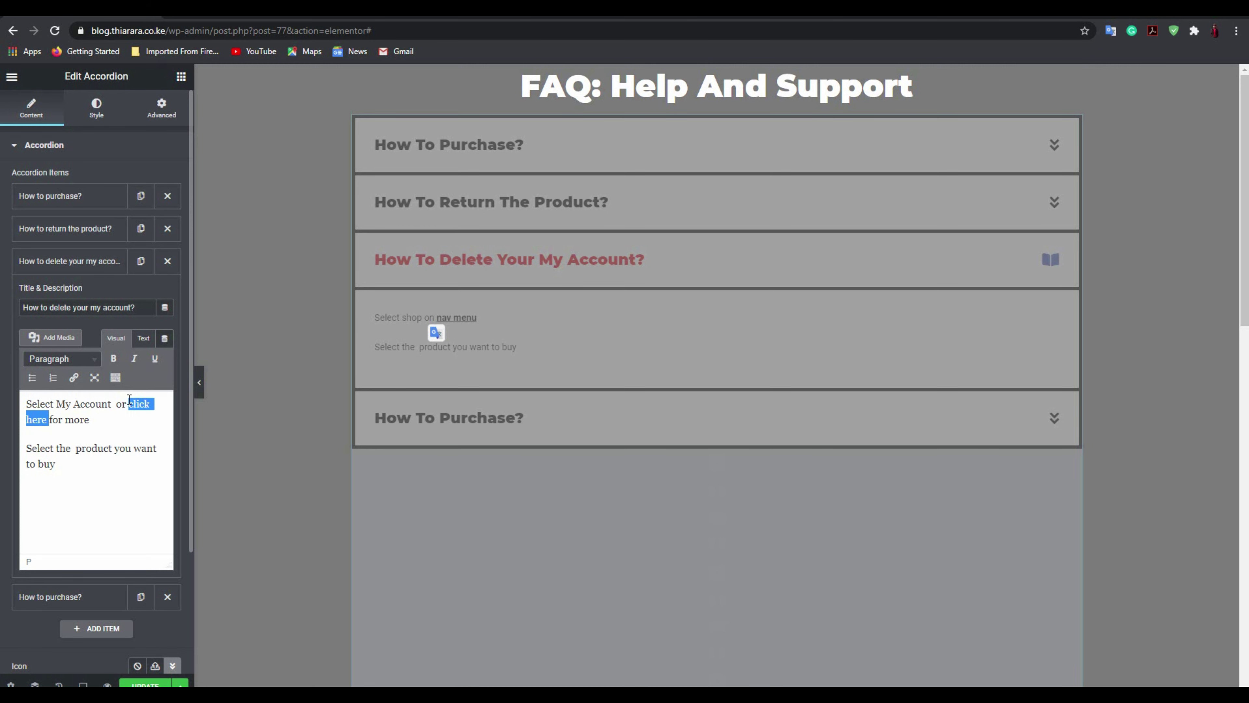
click(73, 377)
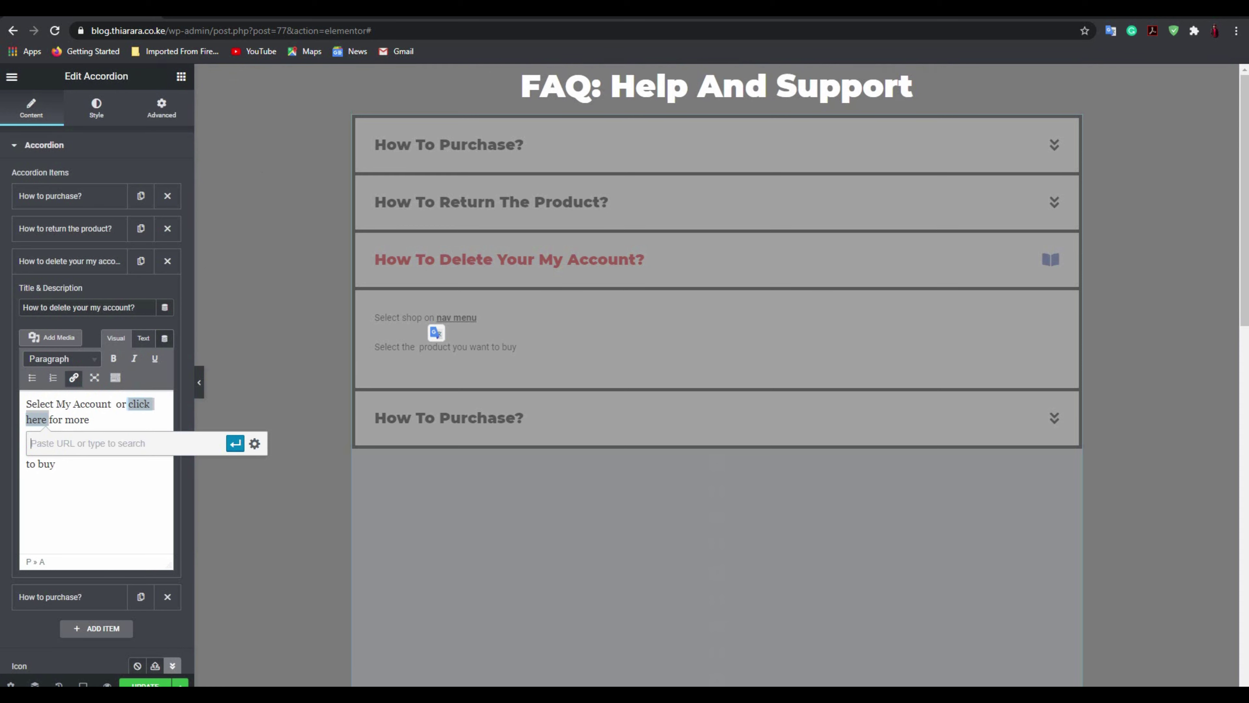
drag(164, 29, 94, 31)
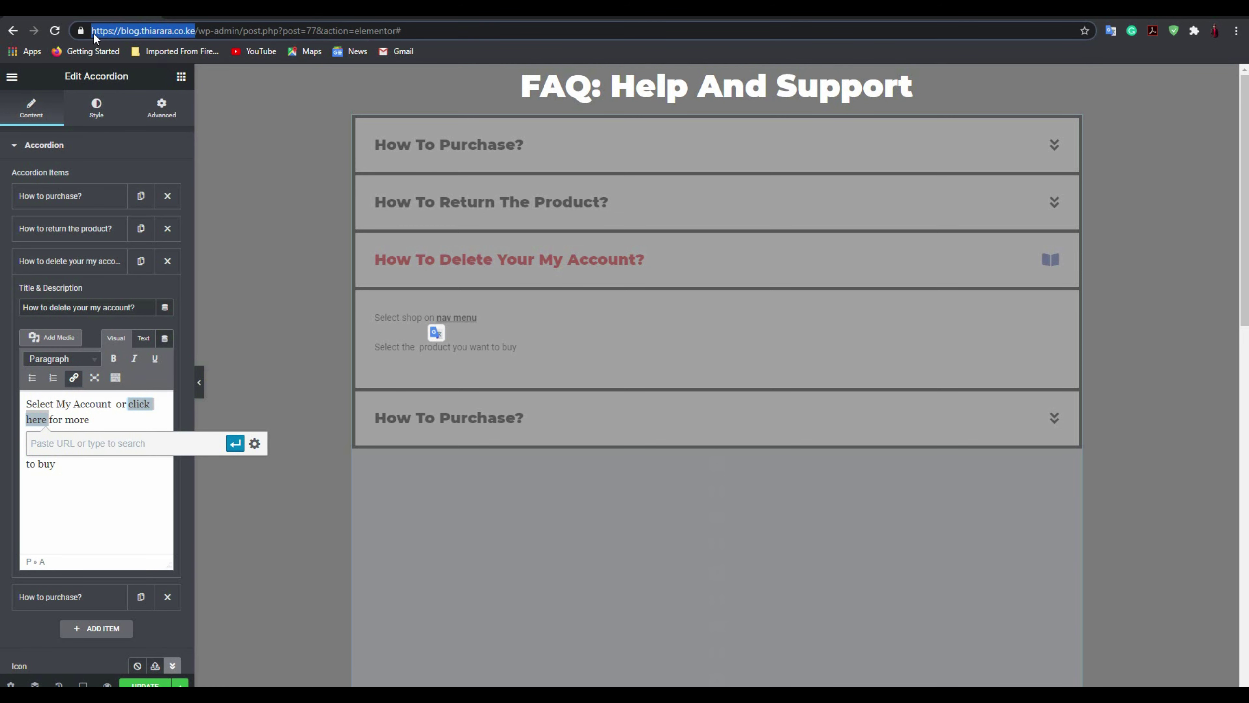
right_click(103, 37)
click(118, 105)
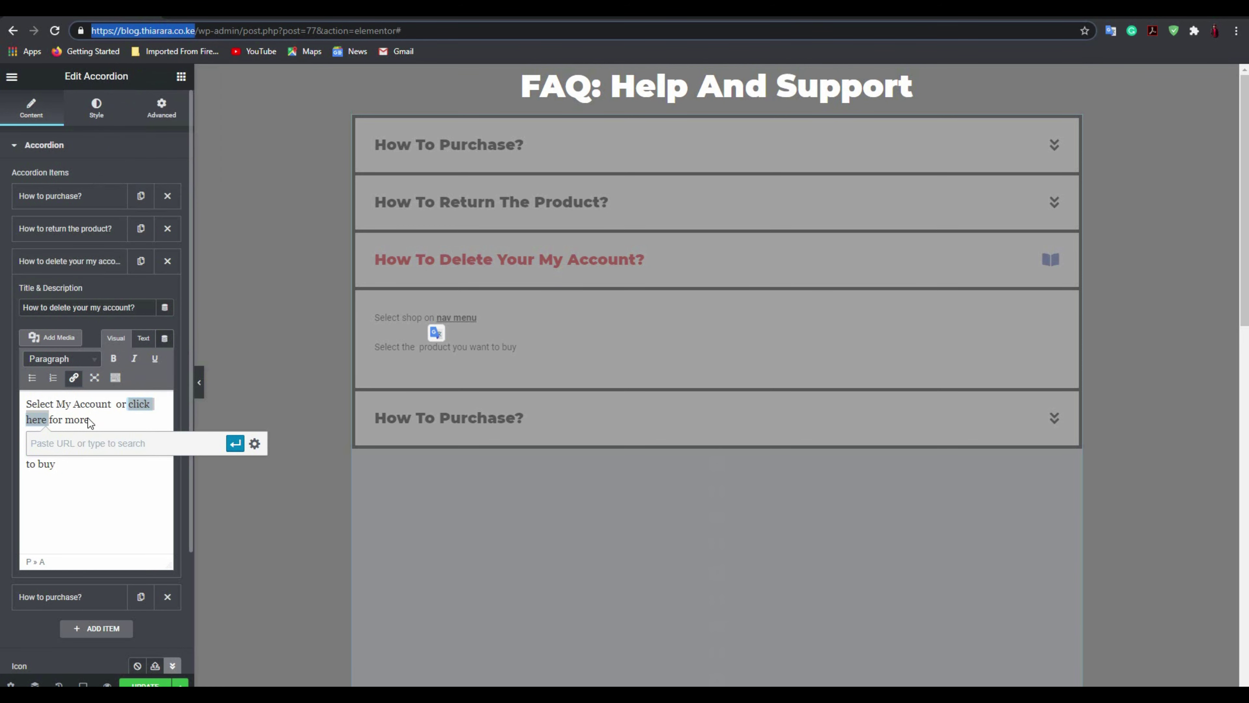
right_click(60, 447)
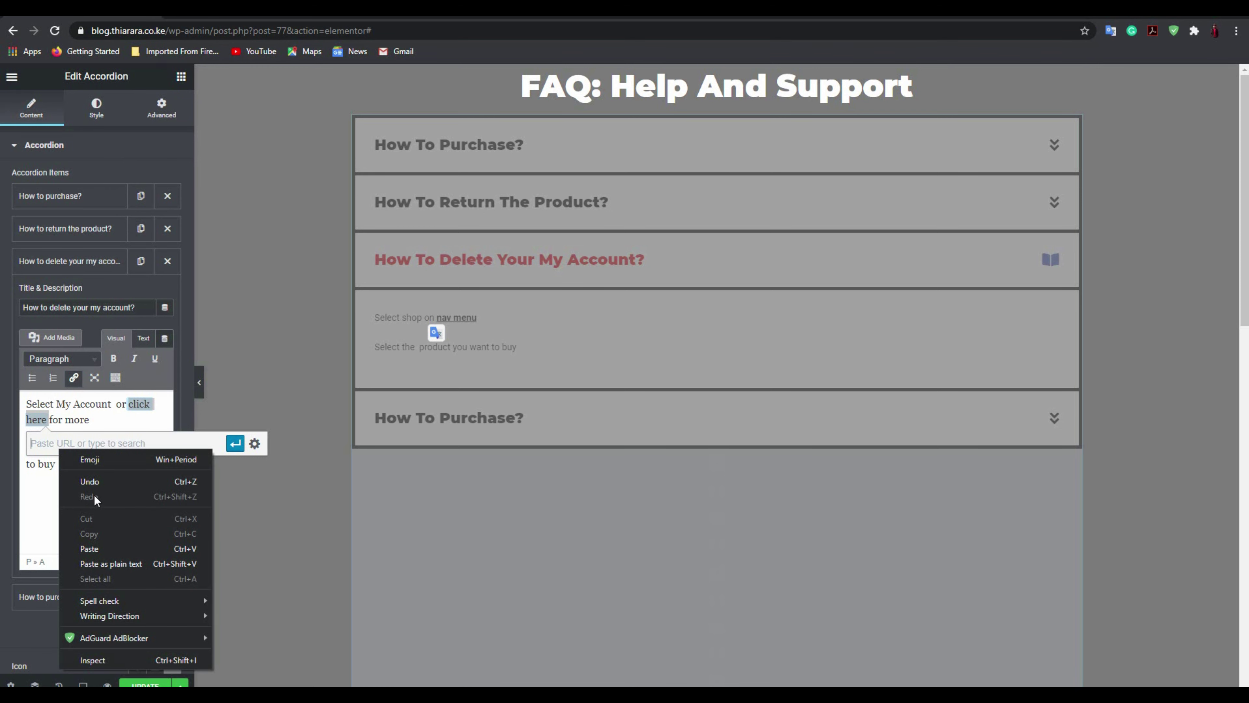
click(89, 548)
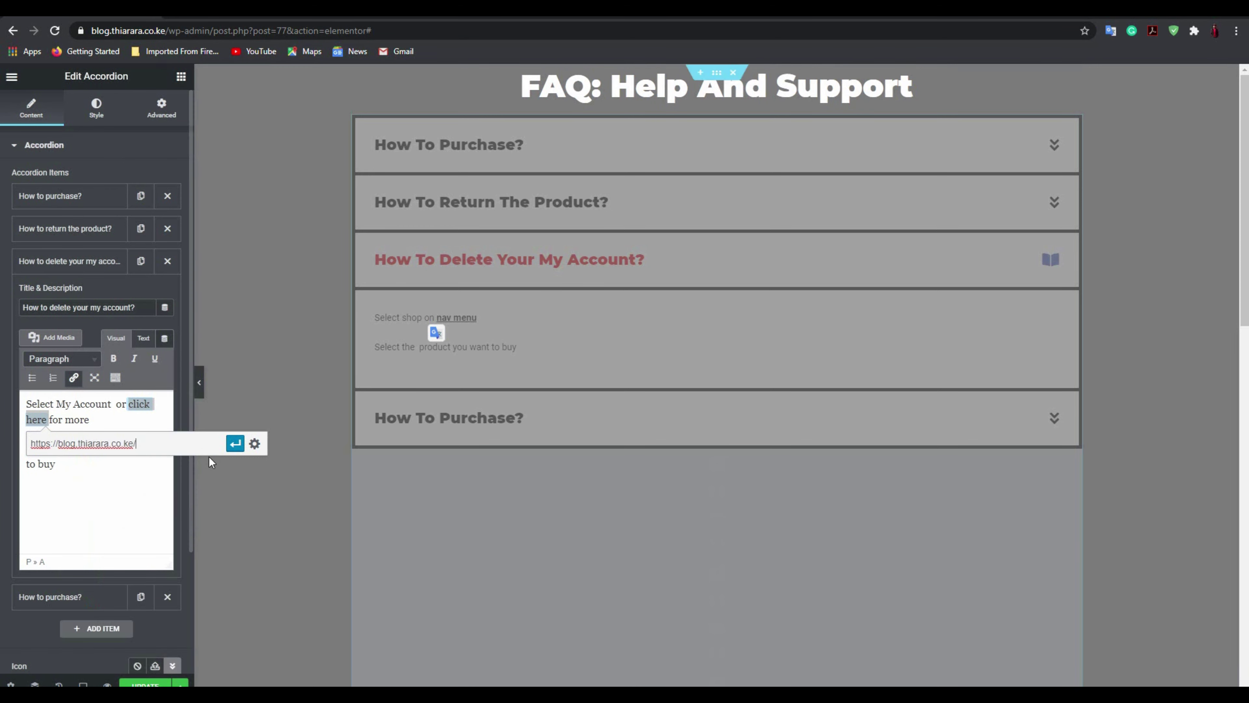
click(234, 444)
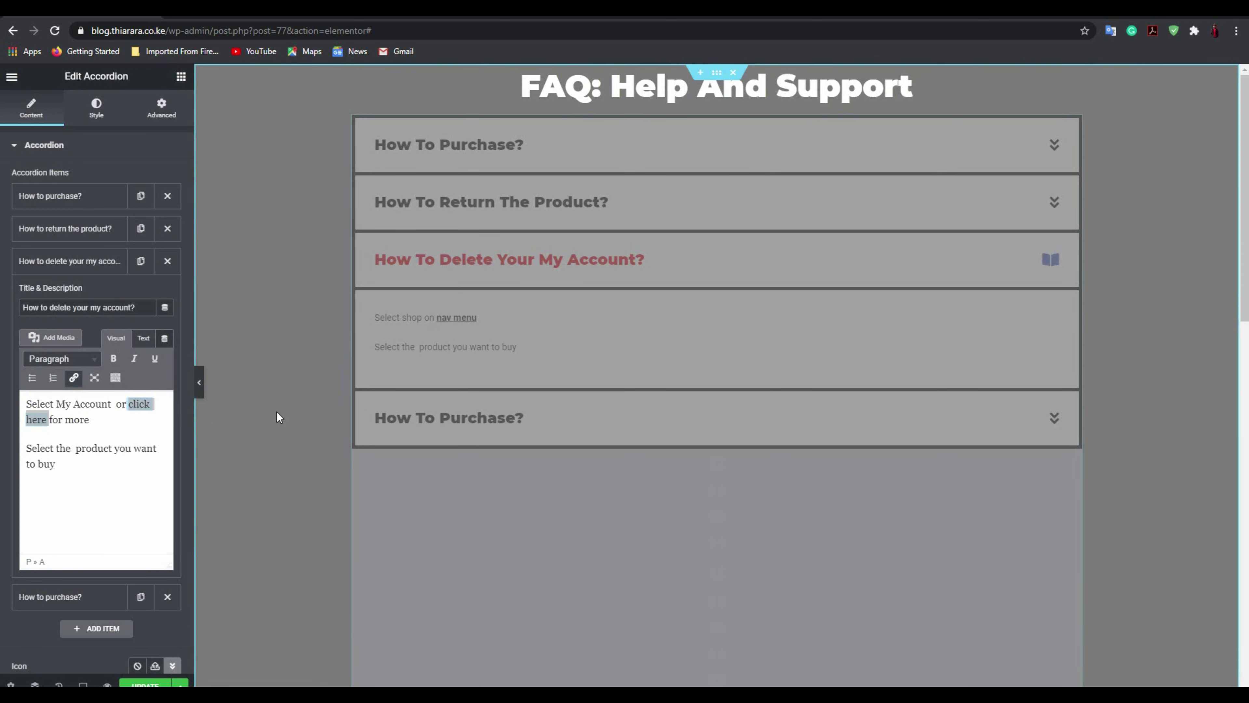
click(101, 266)
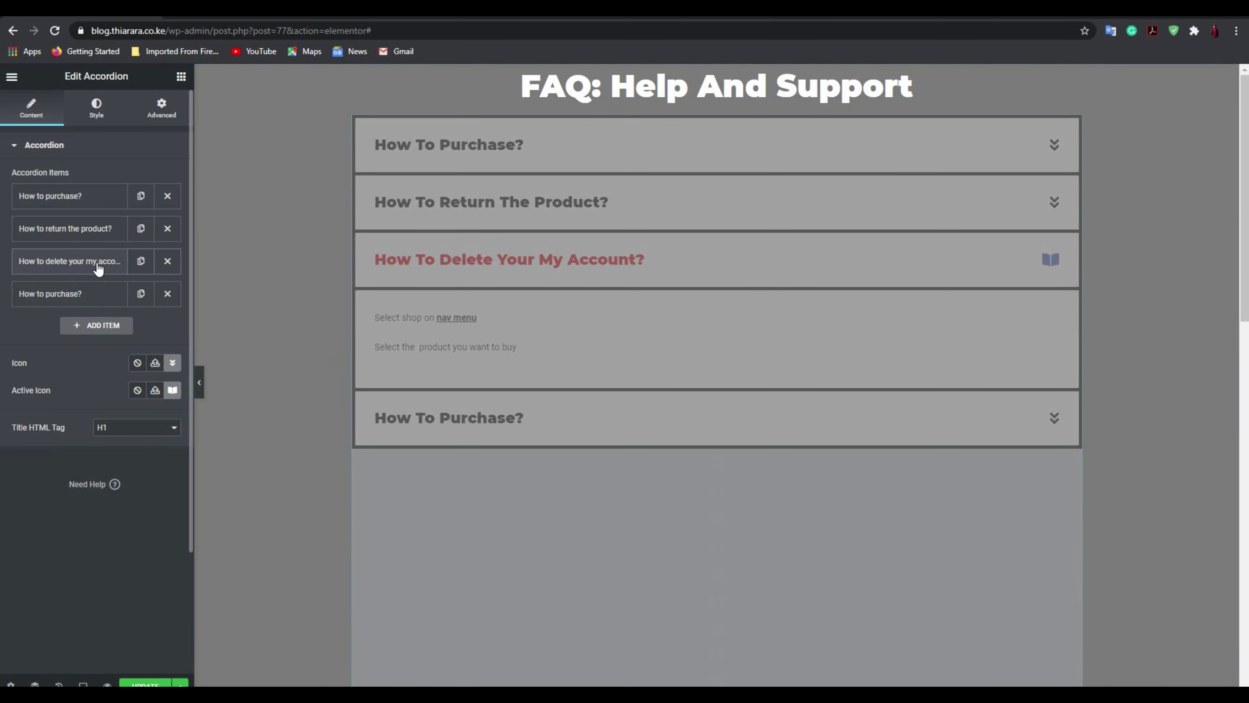
click(100, 298)
click(101, 297)
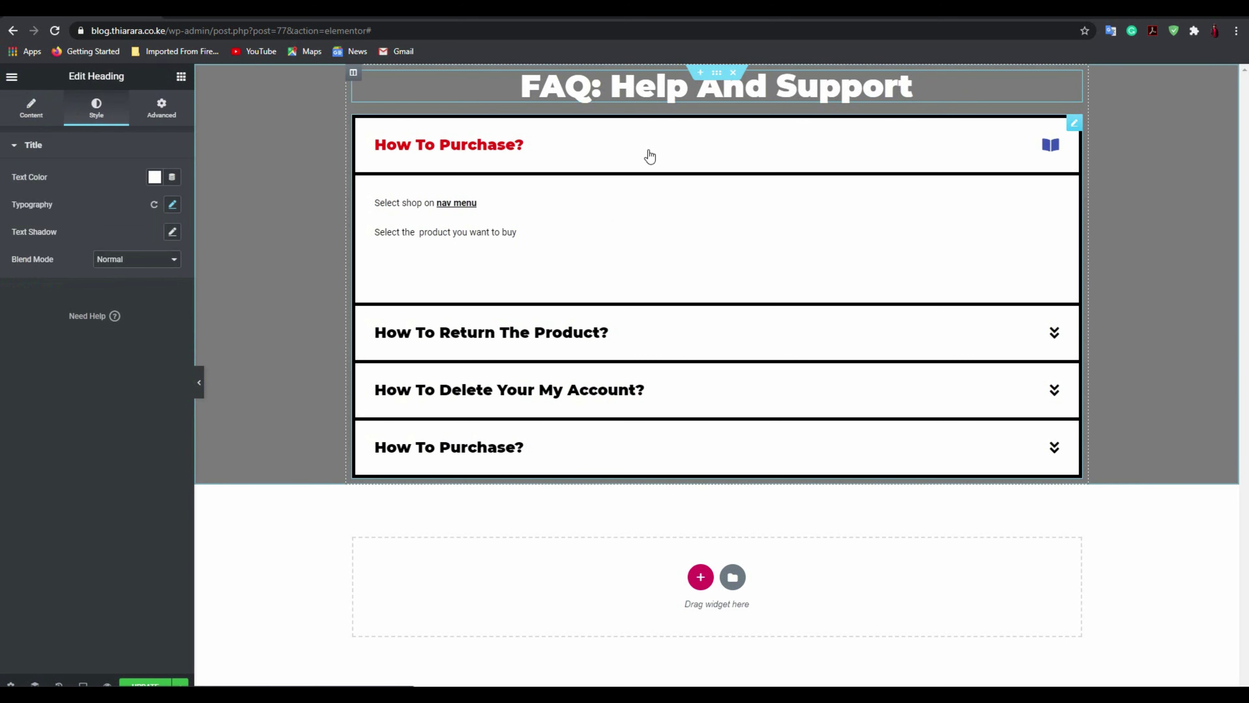
- Set the text decoration of the "FAQ: Help And Support" heading to Underline and collapse the first answer in the preview
click(172, 205)
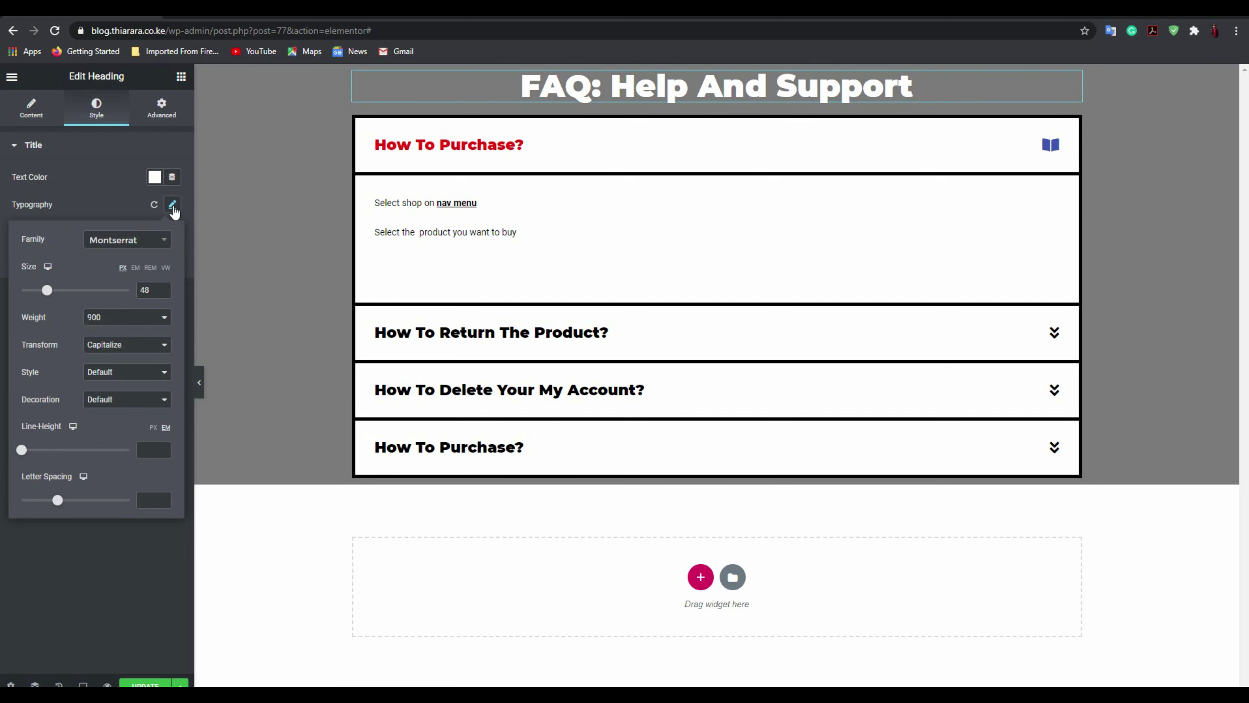
click(115, 379)
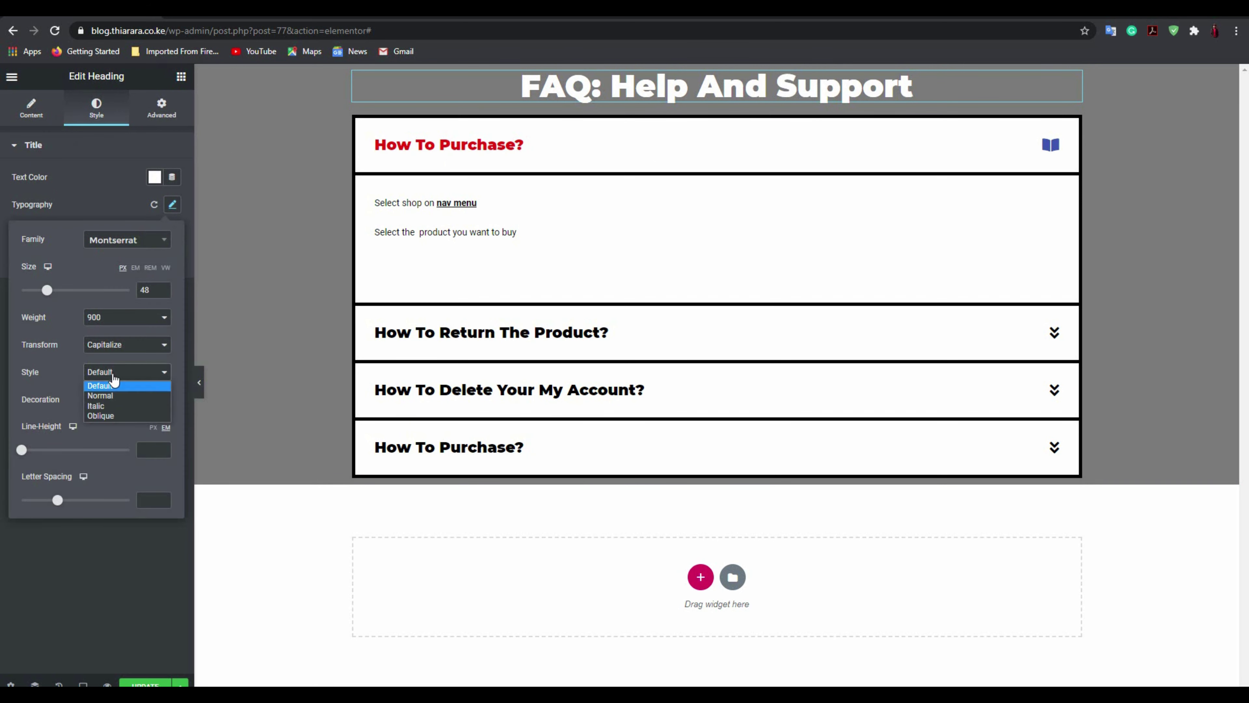
click(115, 380)
click(126, 403)
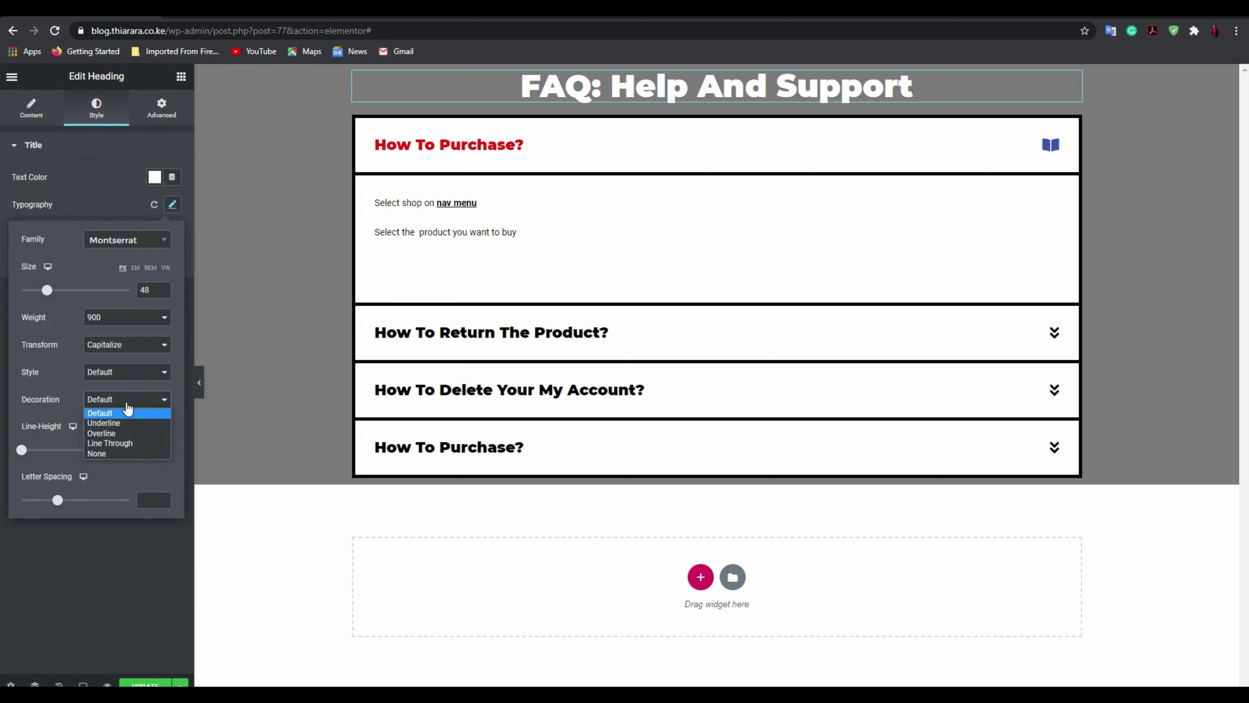
click(123, 424)
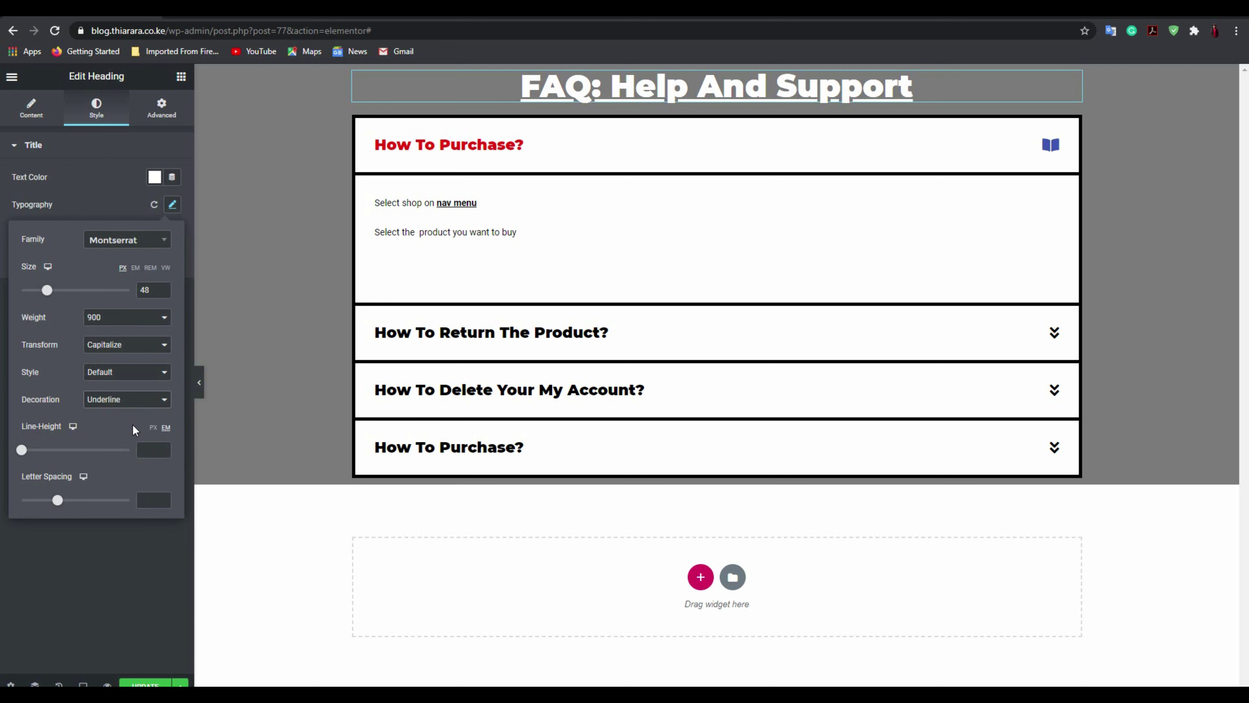
click(298, 130)
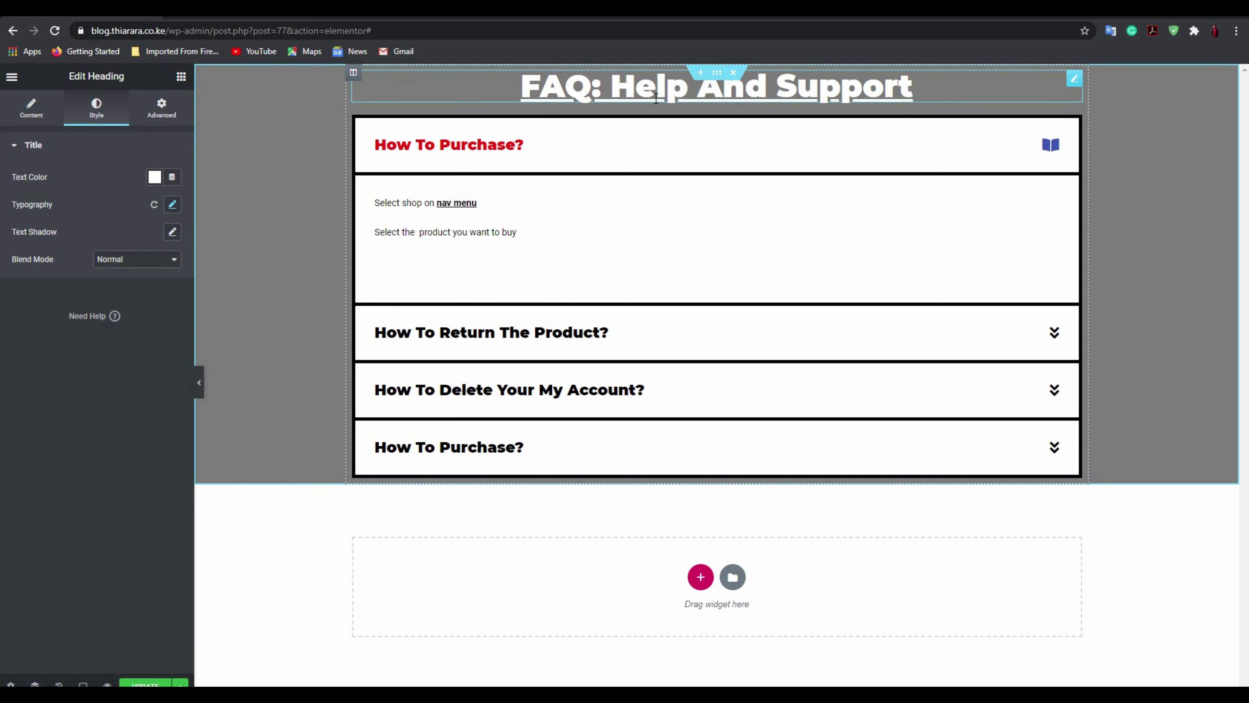
click(1050, 148)
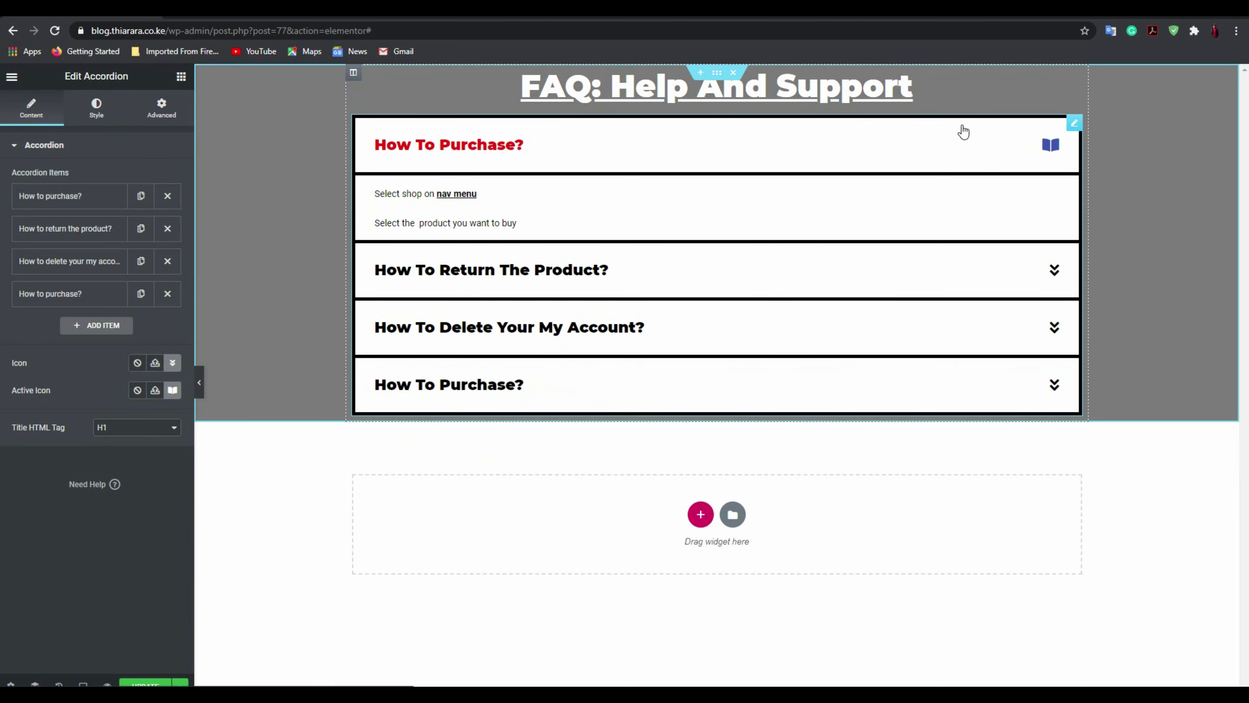
click(940, 93)
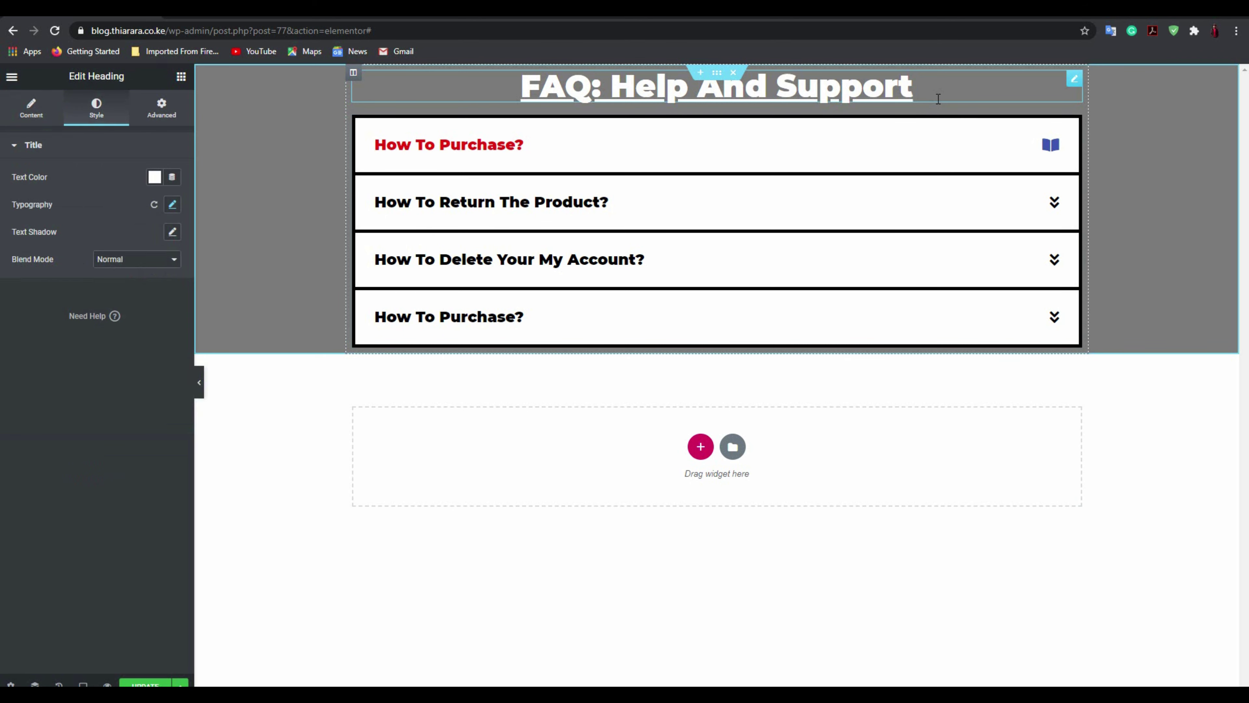
- Add a period to the end of the "FAQ: Help And Support" heading and save the page
text(.)
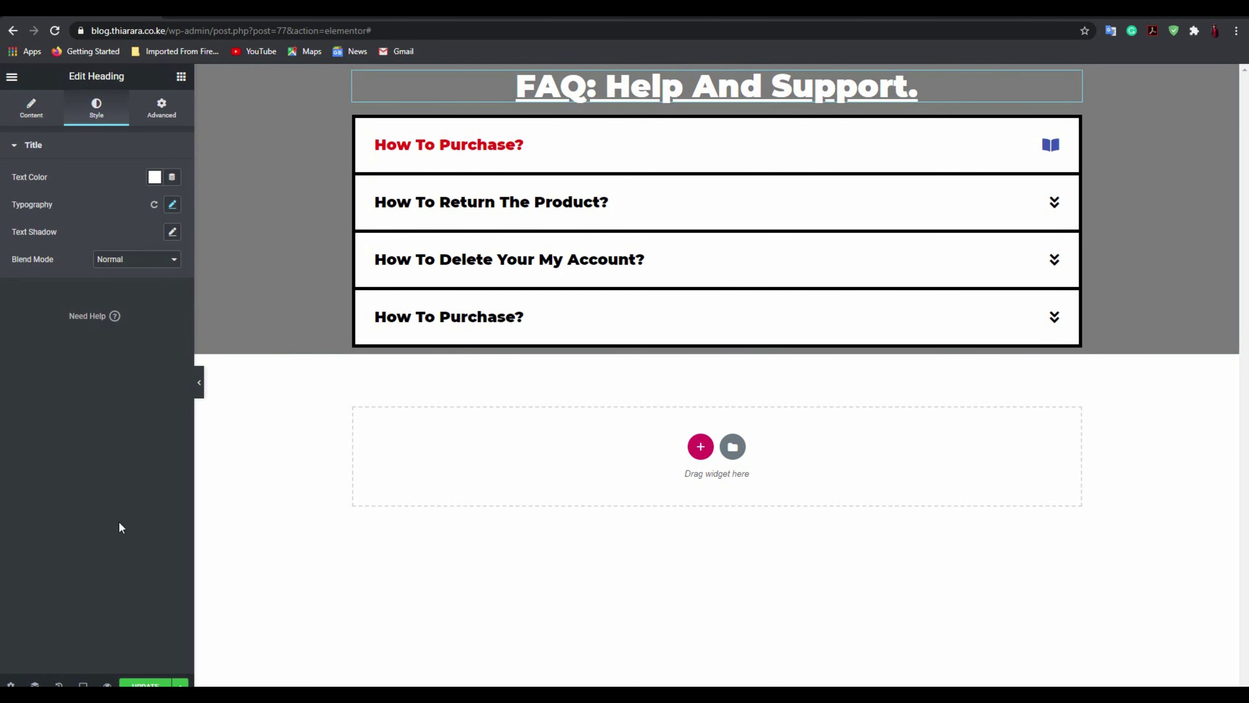
key(ctrl+s)
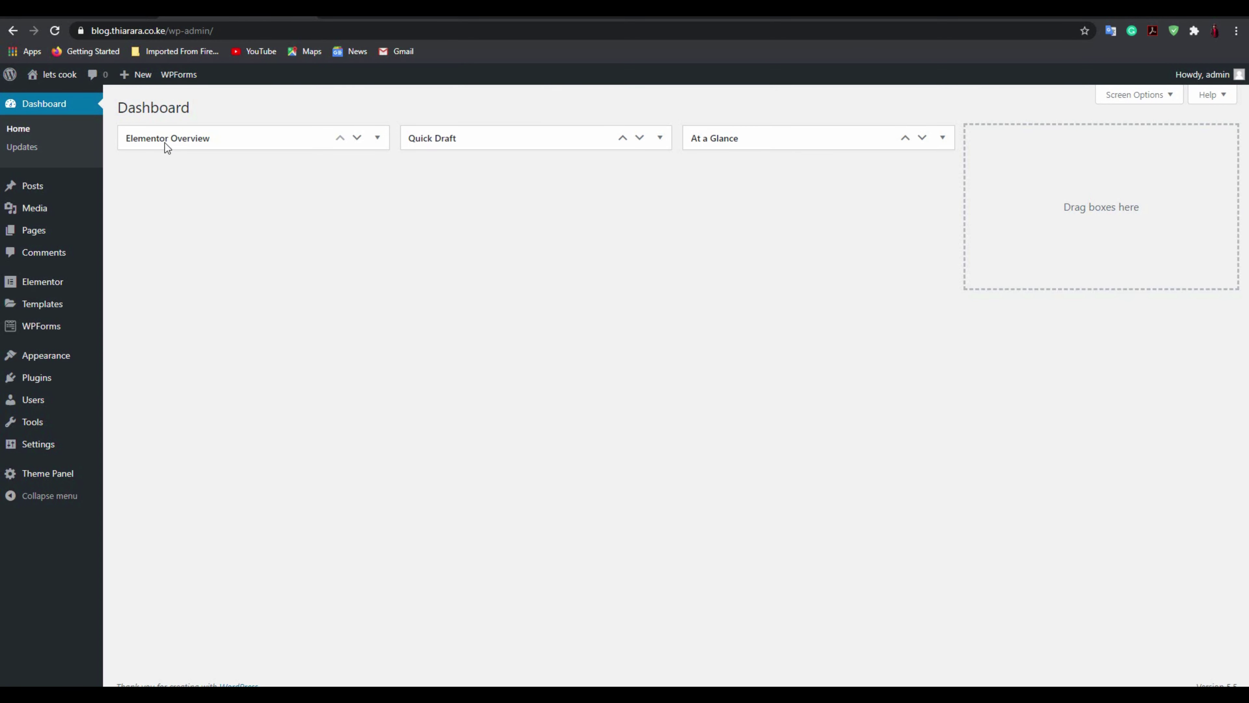
- Add the FAQ page to the site's Main Menu and save the menu
mouse_move(47, 357)
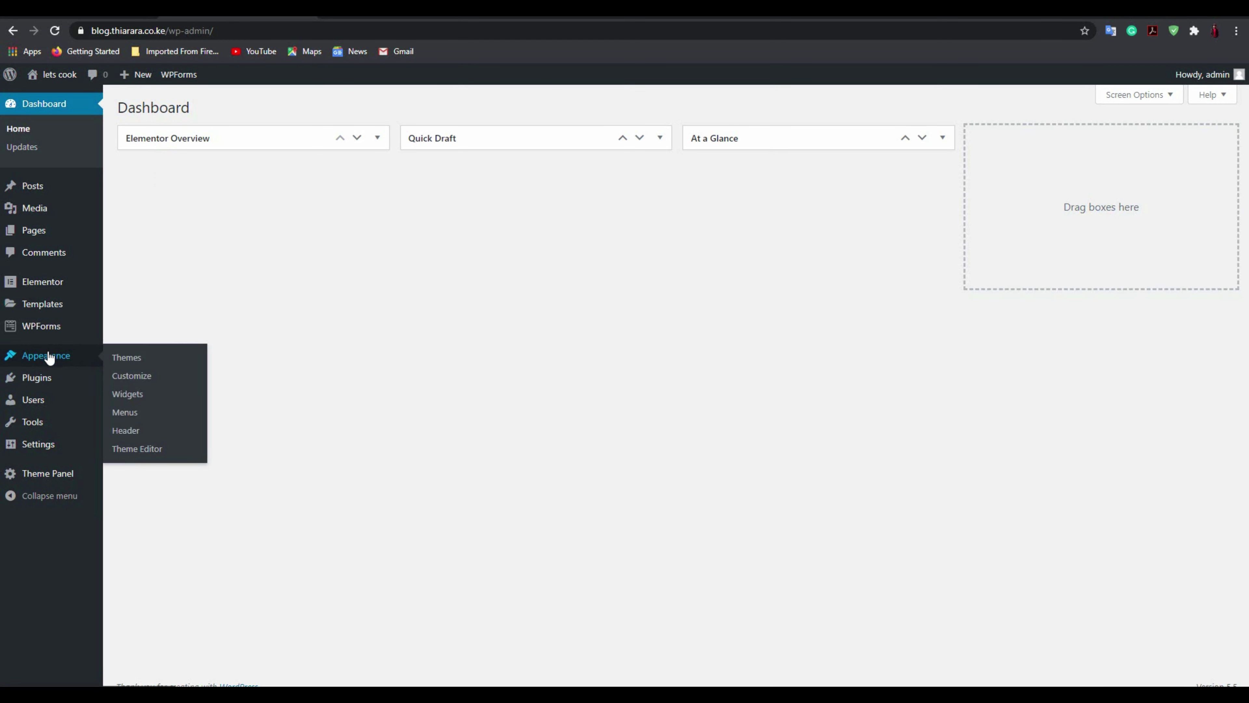
click(127, 412)
click(140, 316)
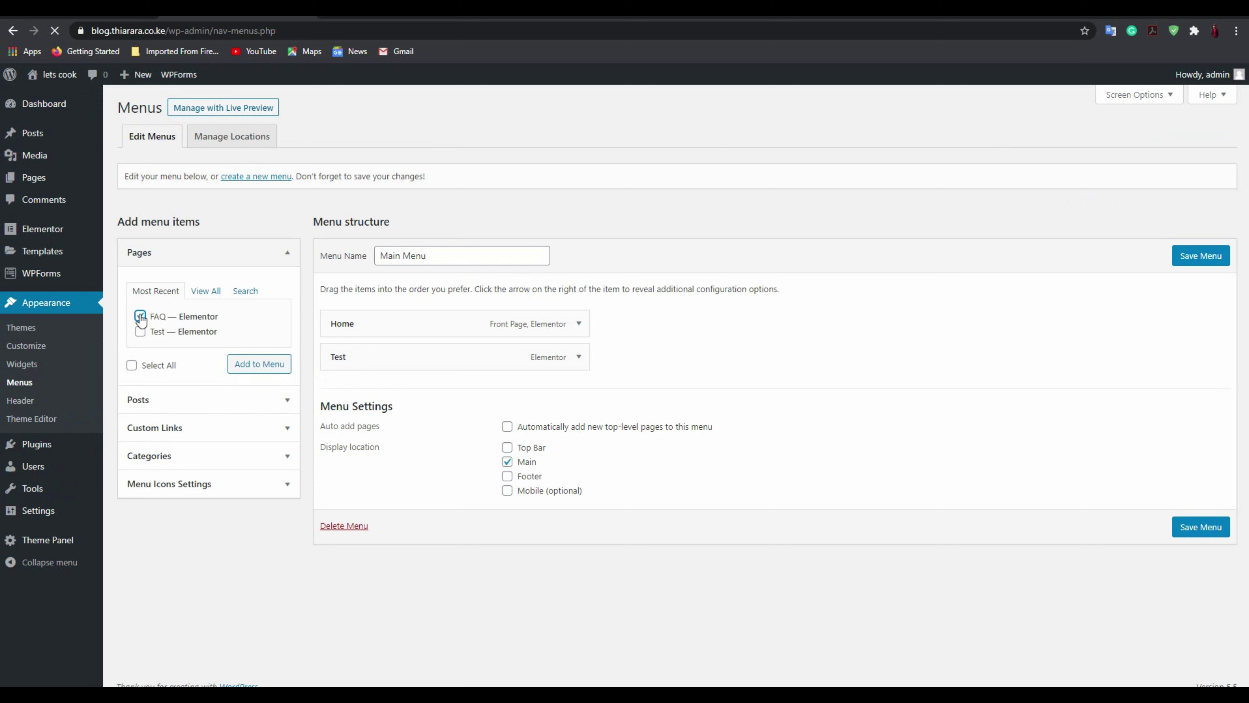
click(251, 363)
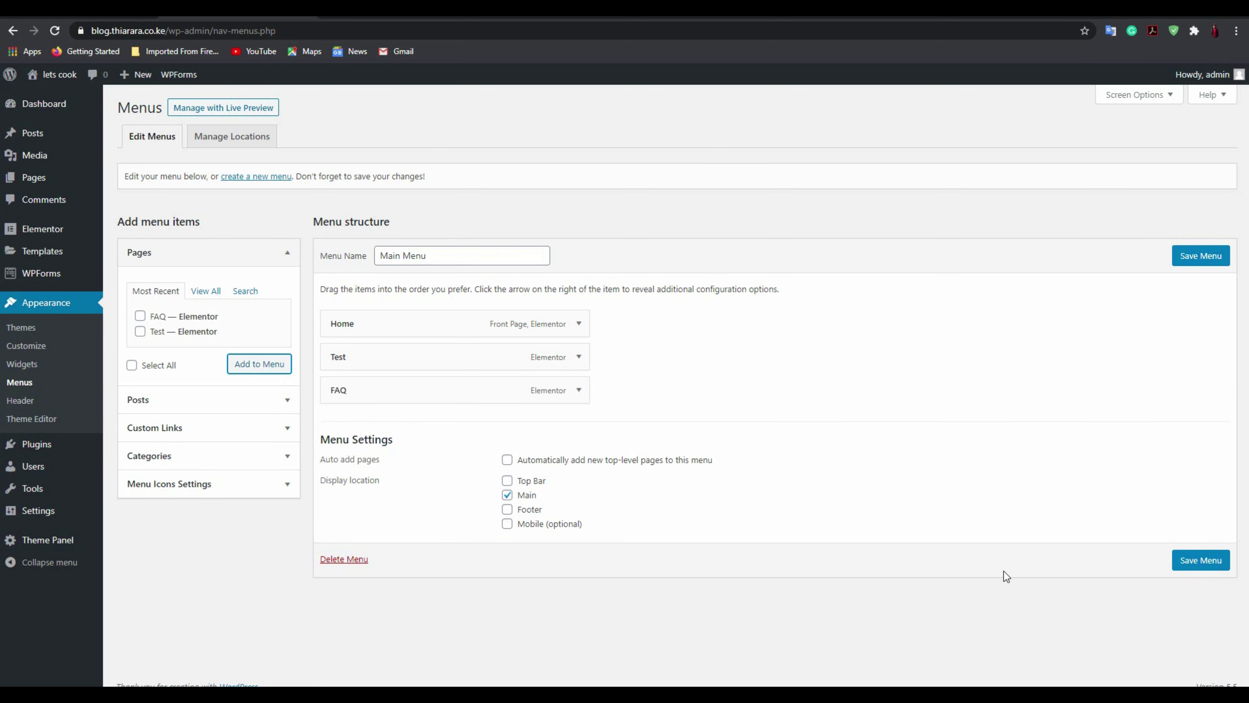
click(1180, 563)
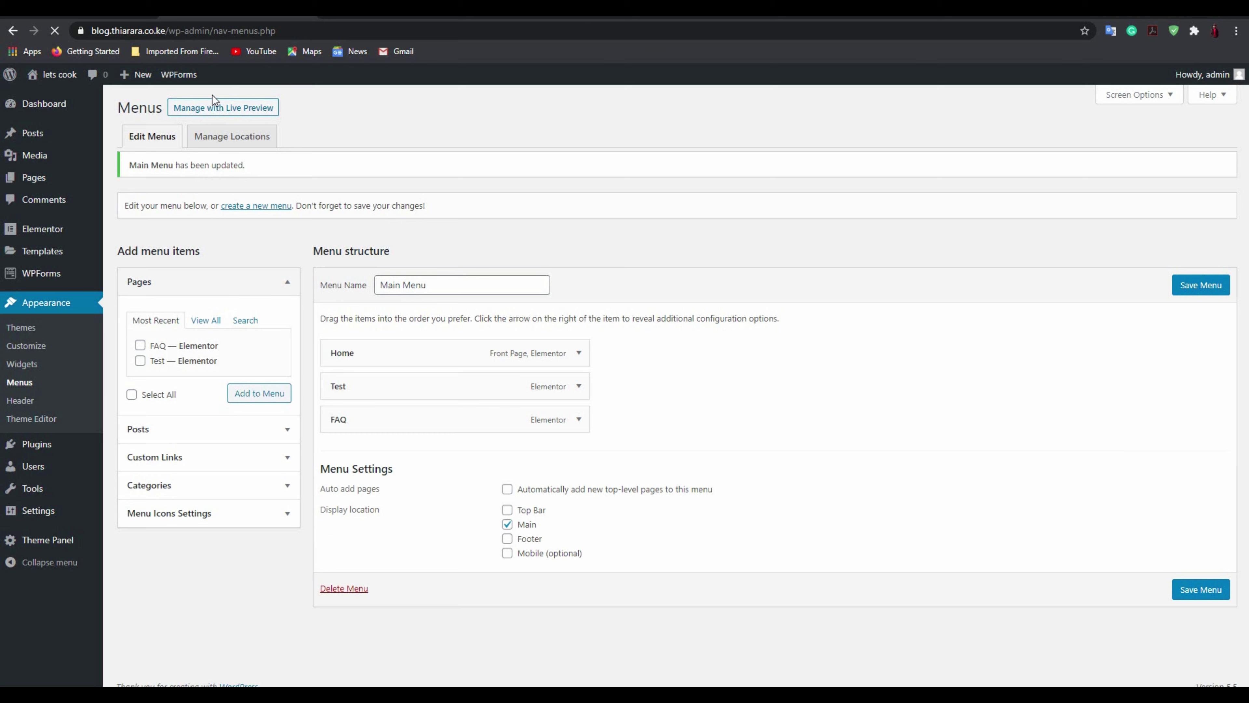
- Open the live site in a new browser tab and go to its FAQ page from the navigation menu
right_click(57, 74)
click(97, 84)
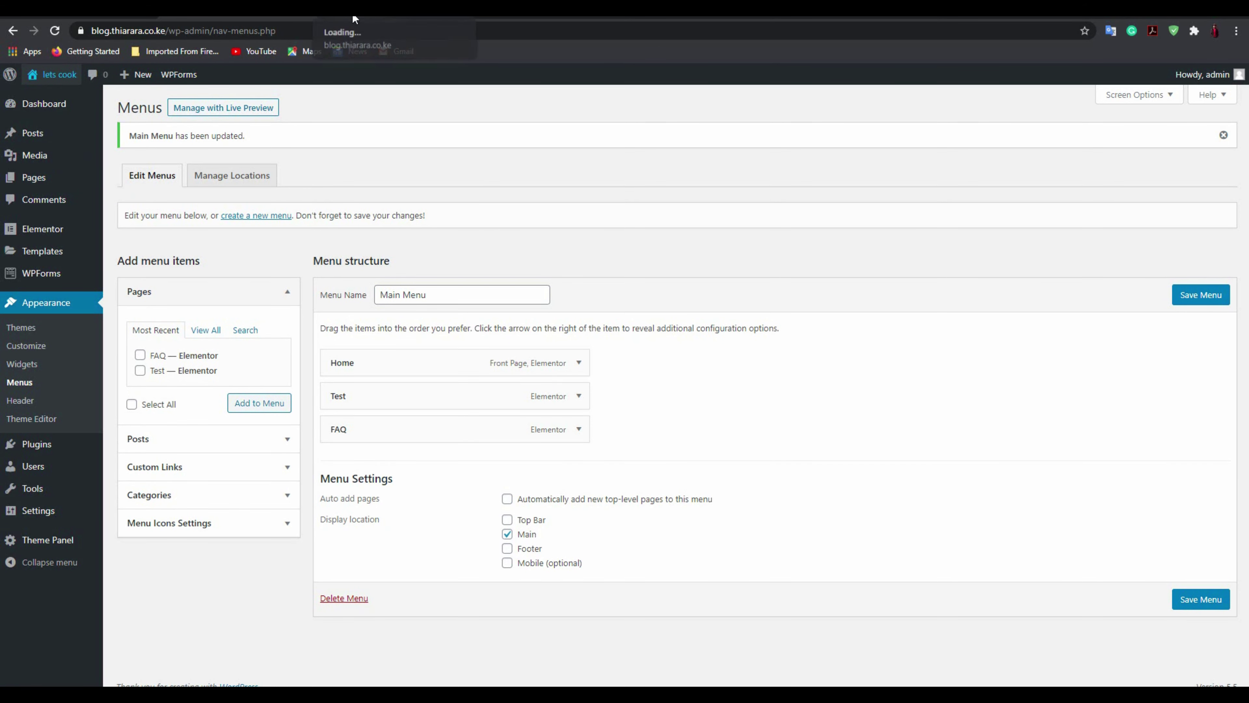
click(365, 16)
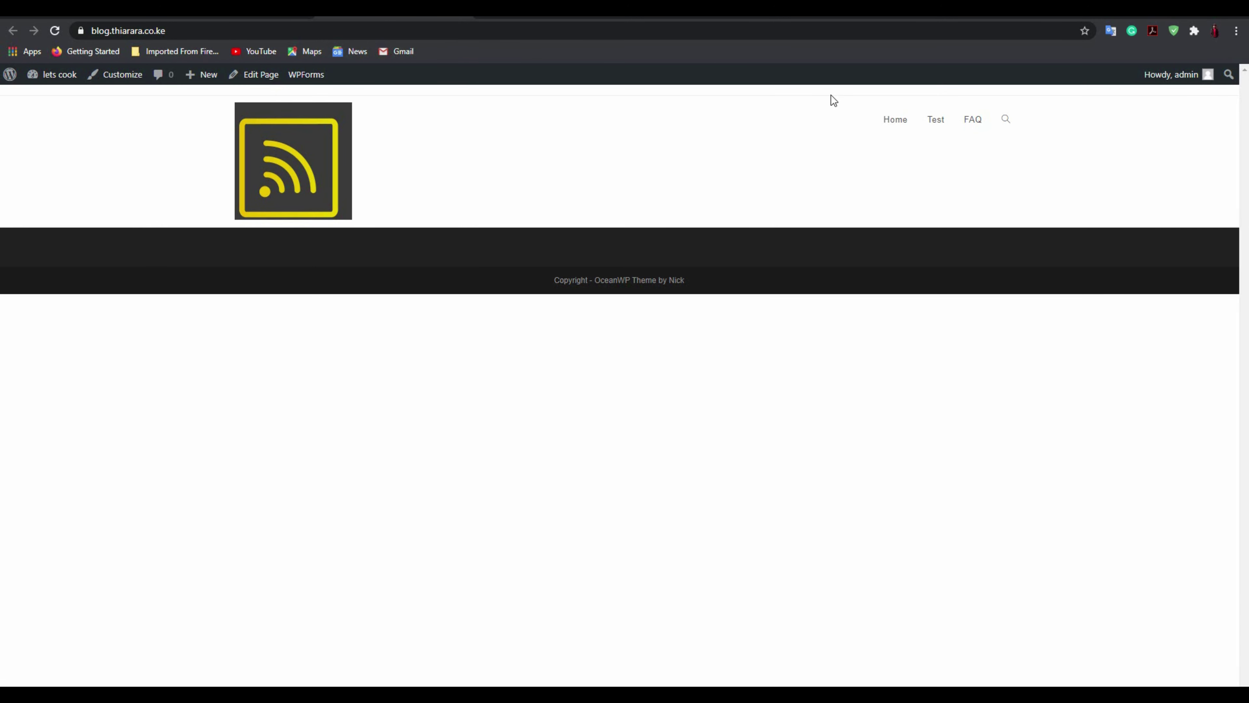
click(975, 123)
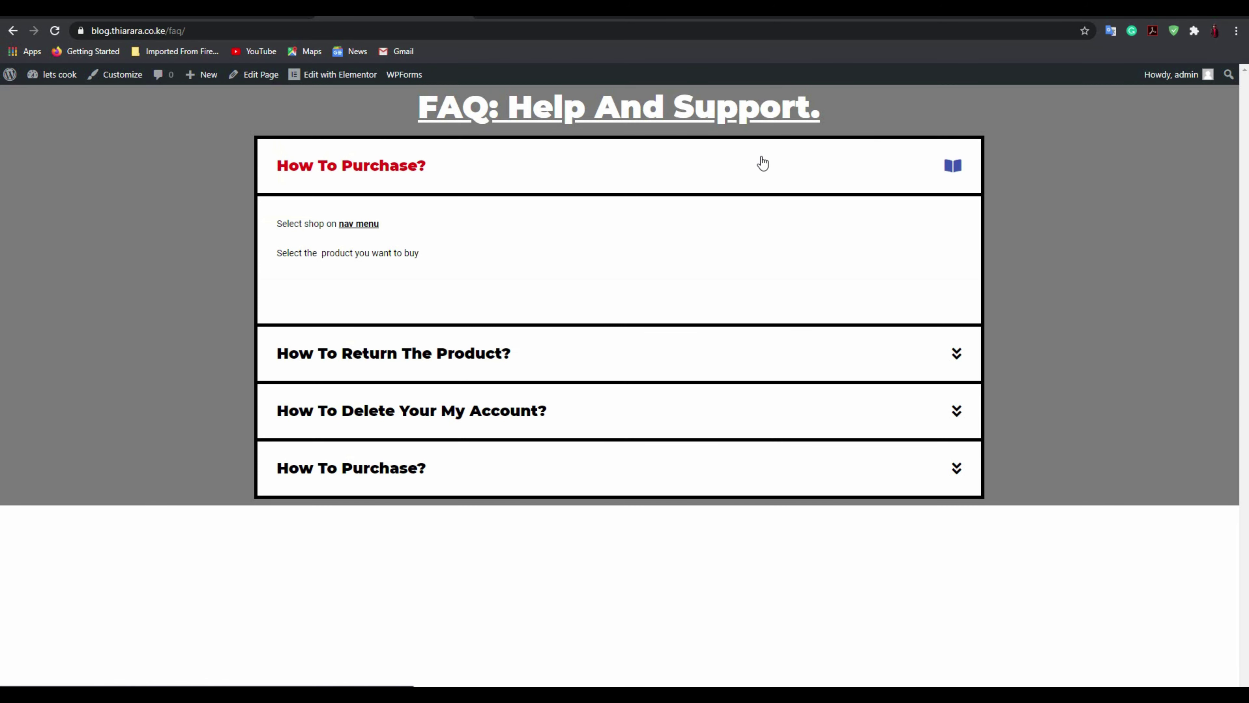
- Test the live FAQ accordion by toggling the first and third questions, following the "click here" link and returning to the FAQ page
click(431, 184)
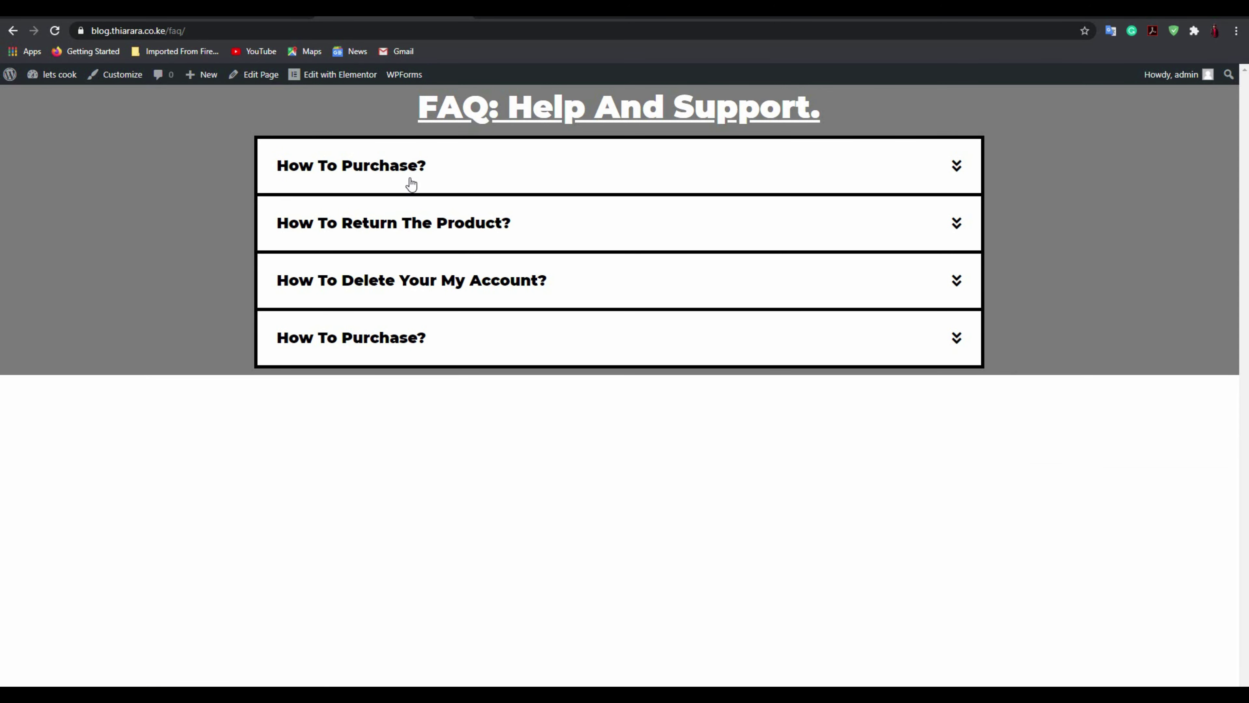
click(398, 190)
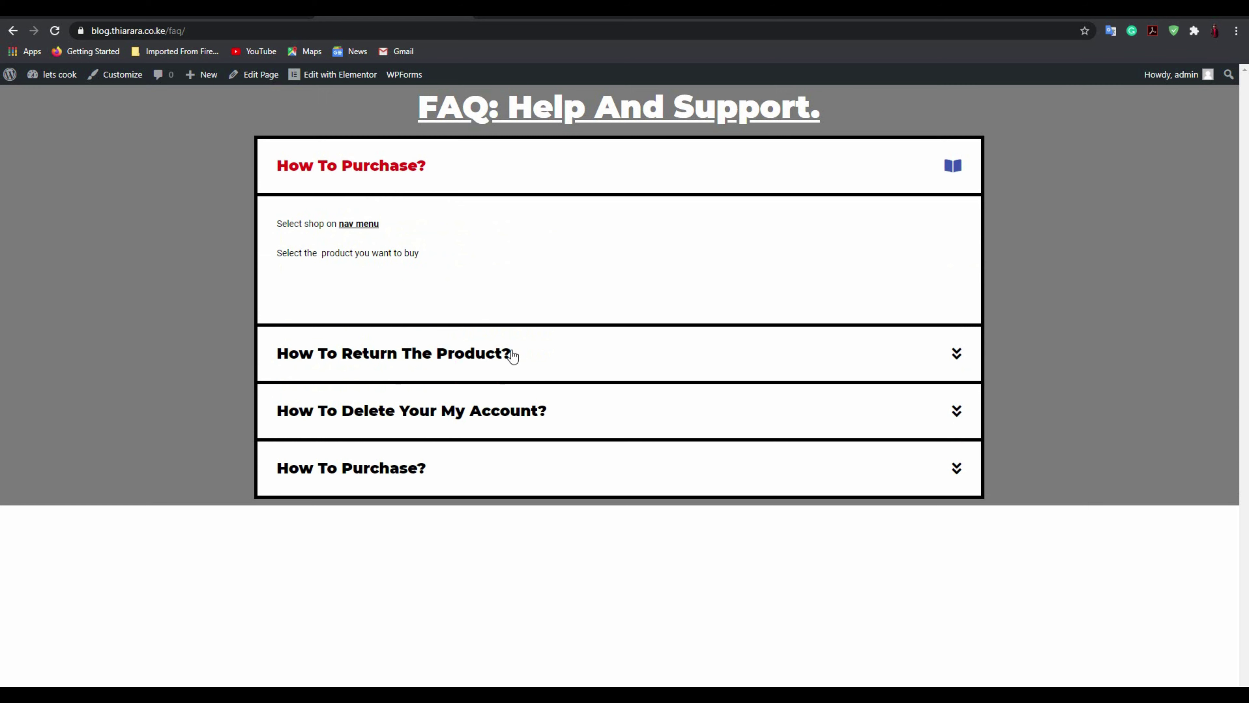
click(593, 417)
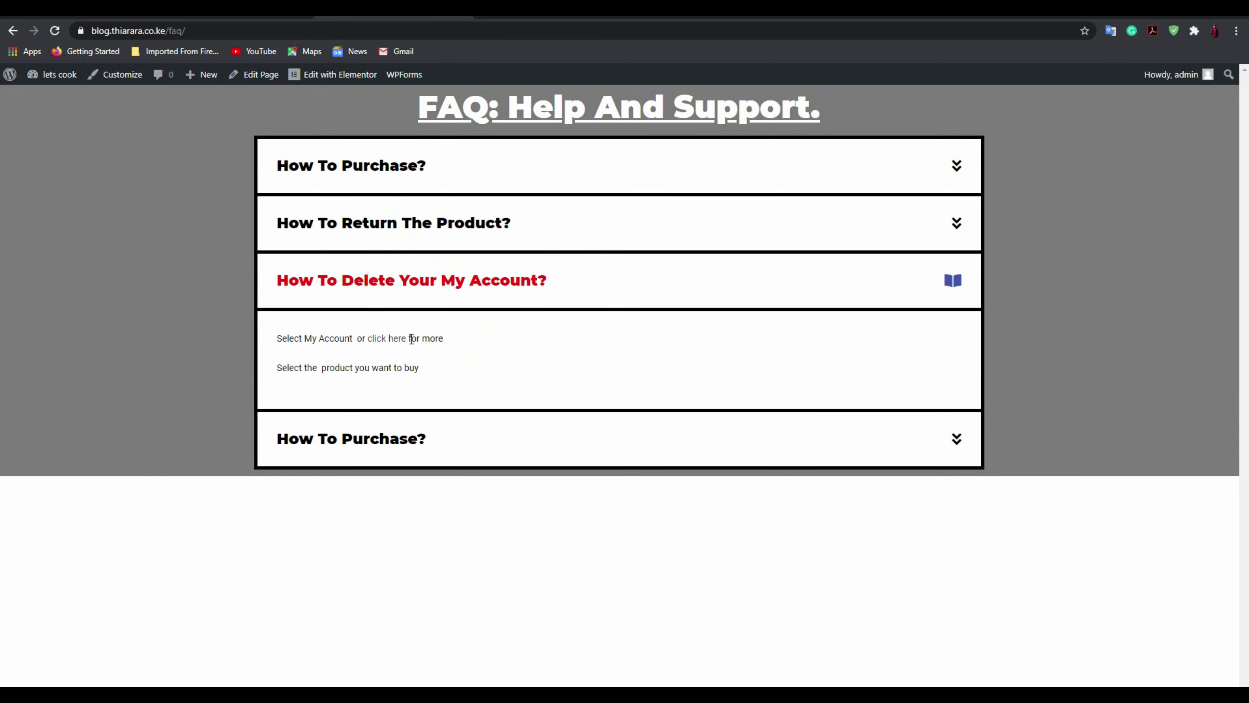
click(397, 345)
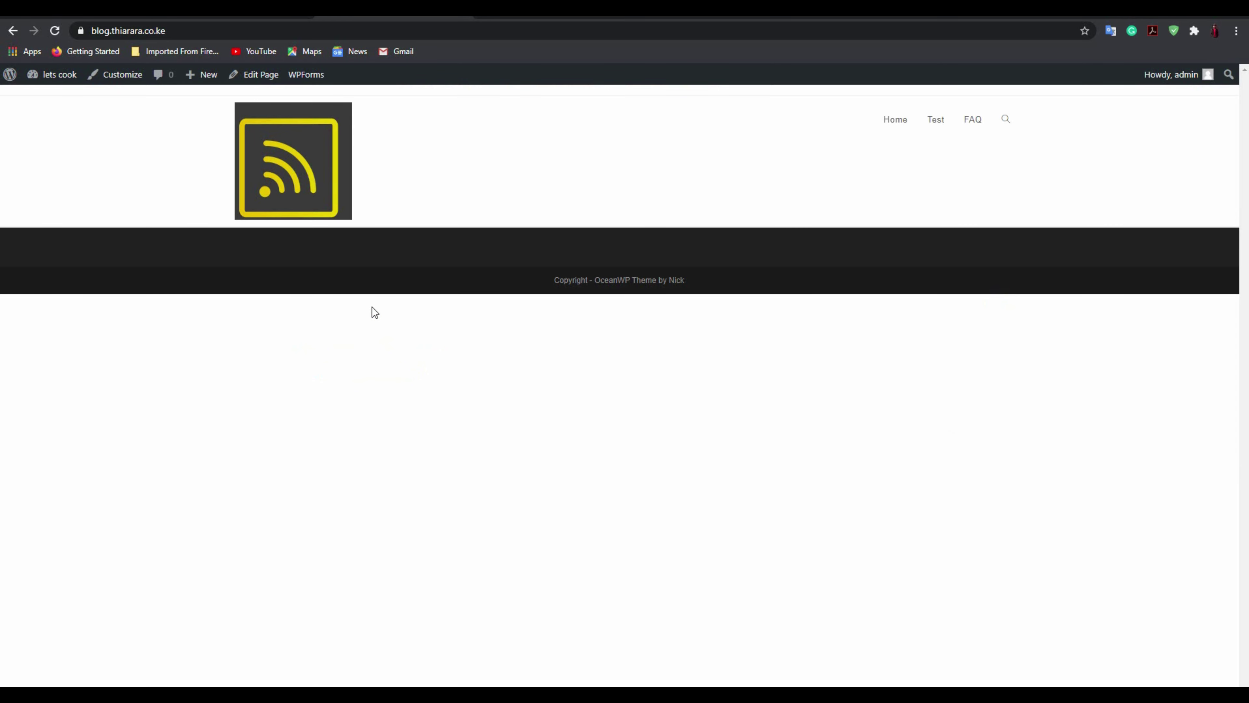
click(13, 31)
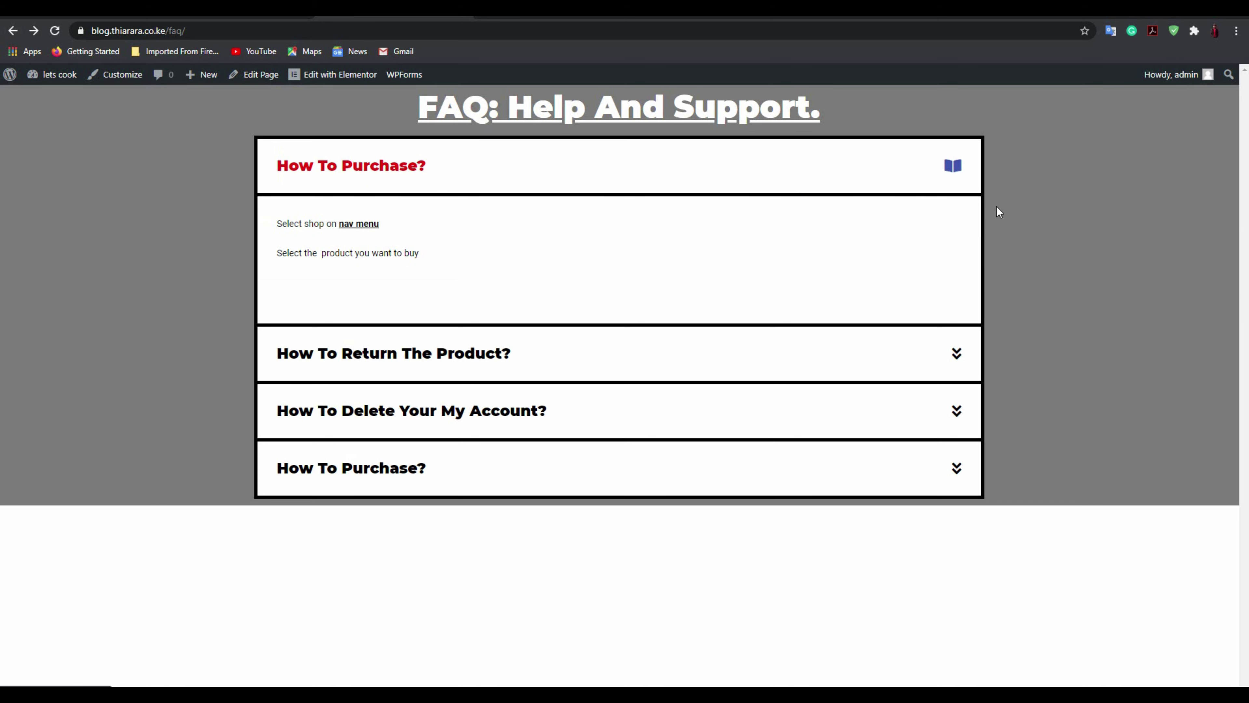
click(948, 171)
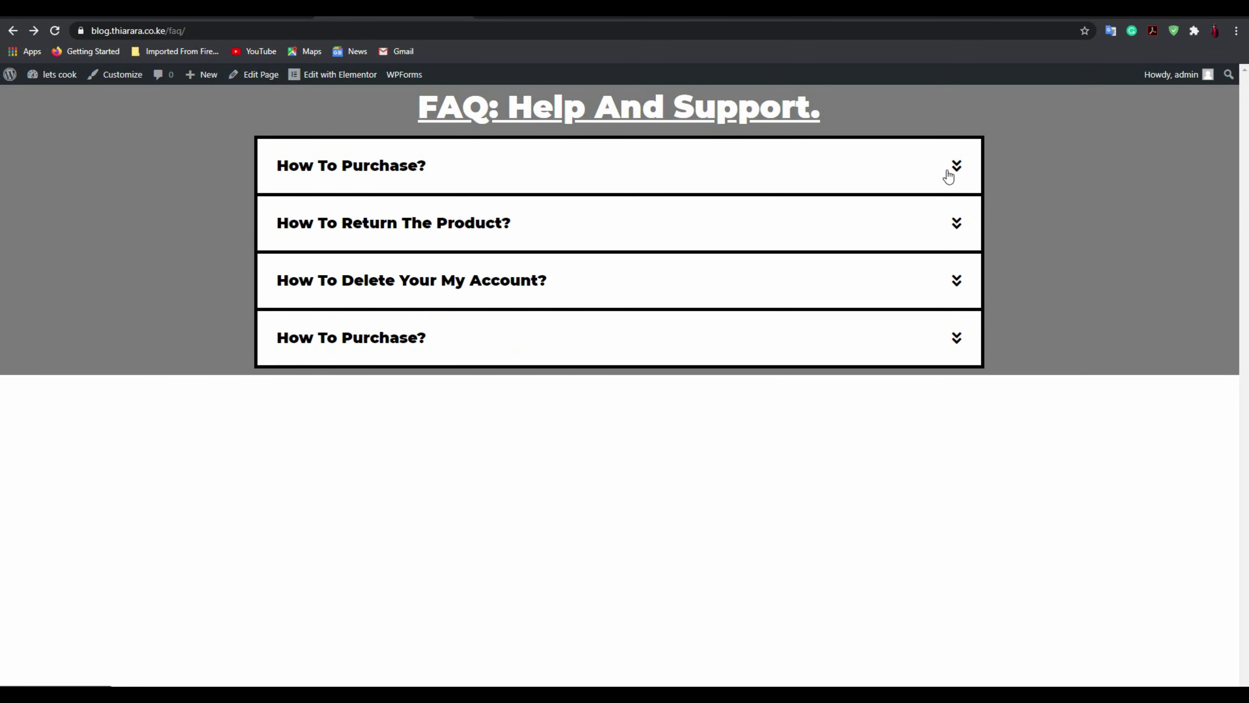